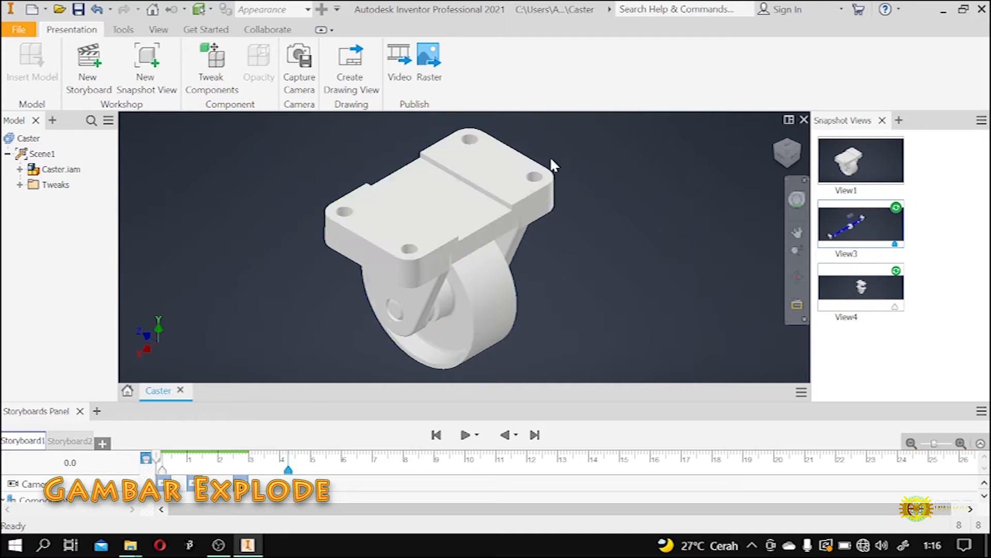
Play the caster's explode animation in Storyboard1 to examine how its parts separate.
mouse_move(426, 243)
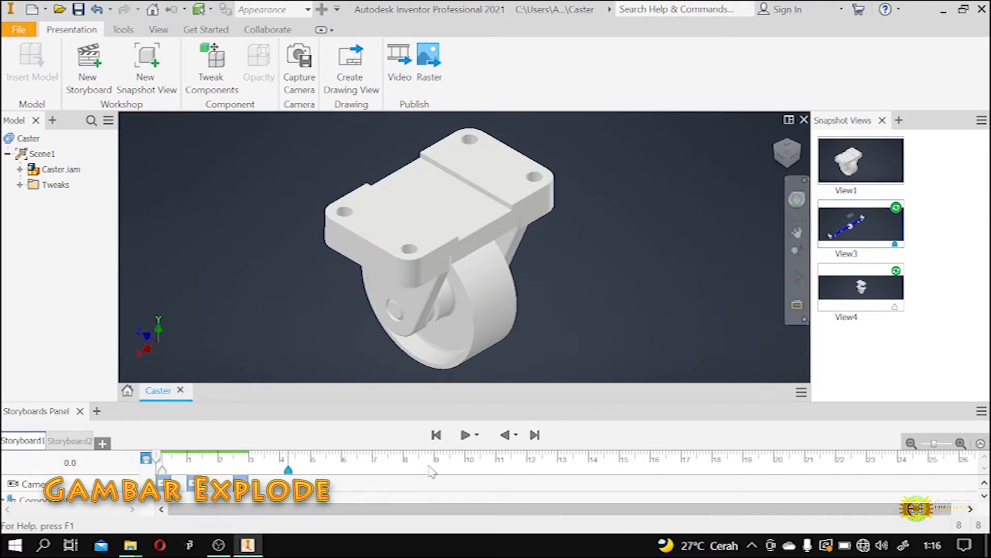
click(466, 435)
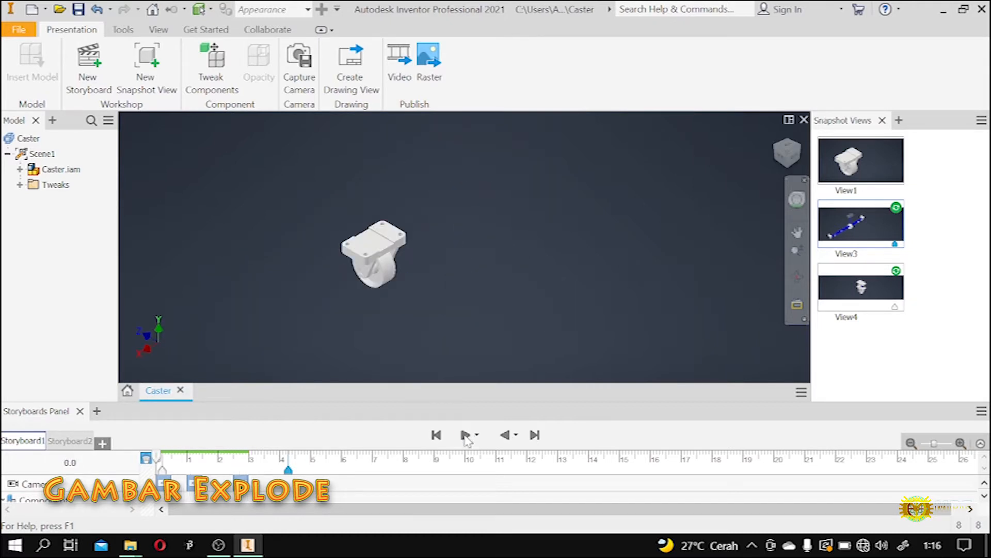
click(851, 231)
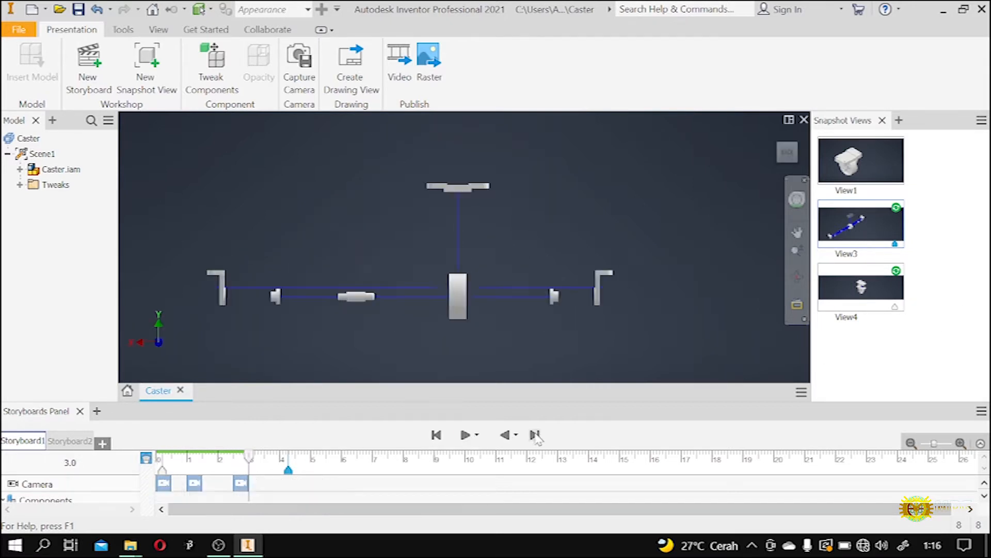
Switch to Storyboard2 and examine the exploded caster parts from different angles.
click(84, 442)
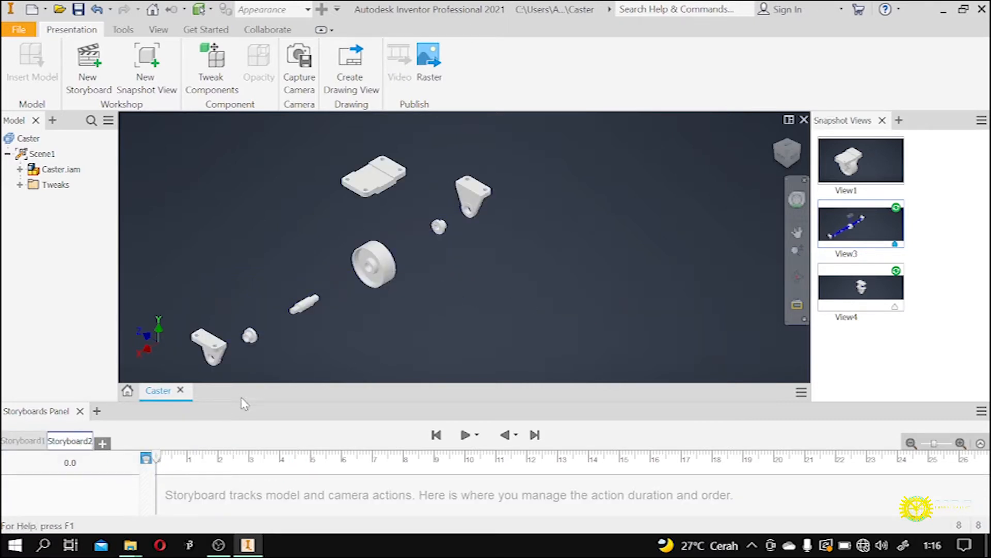
scroll(517, 255, up, 3)
scroll(388, 290, down, 5)
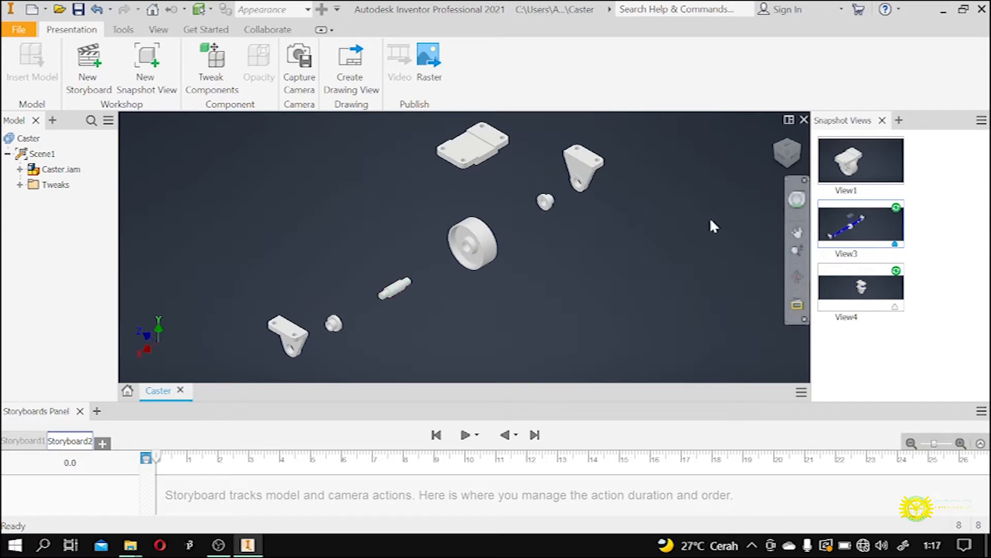
drag(784, 161, 727, 110)
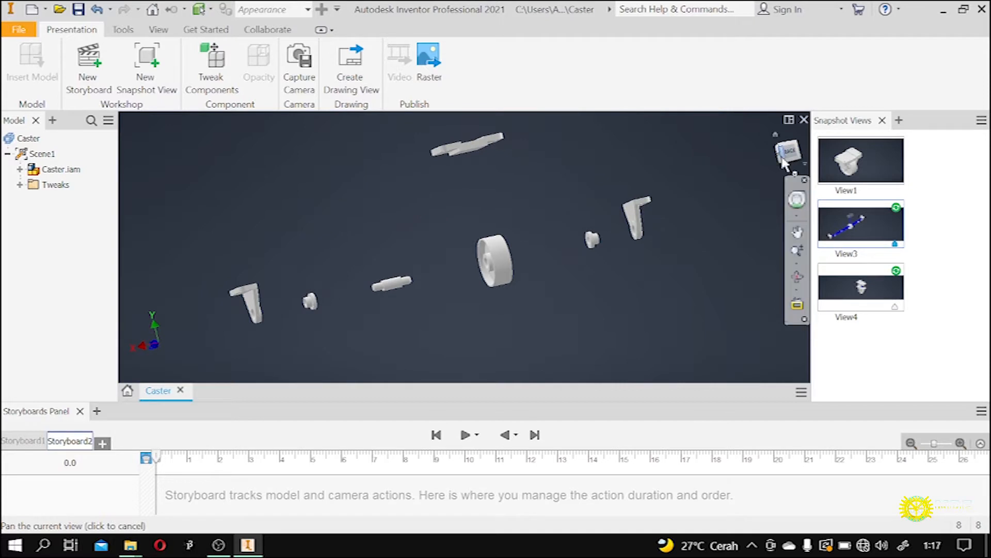
click(783, 155)
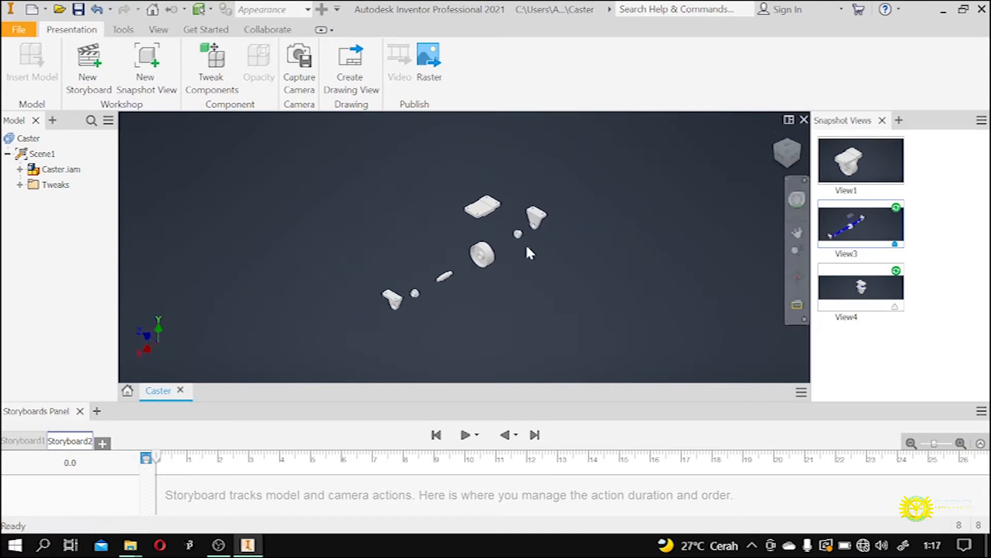
scroll(474, 253, down, 3)
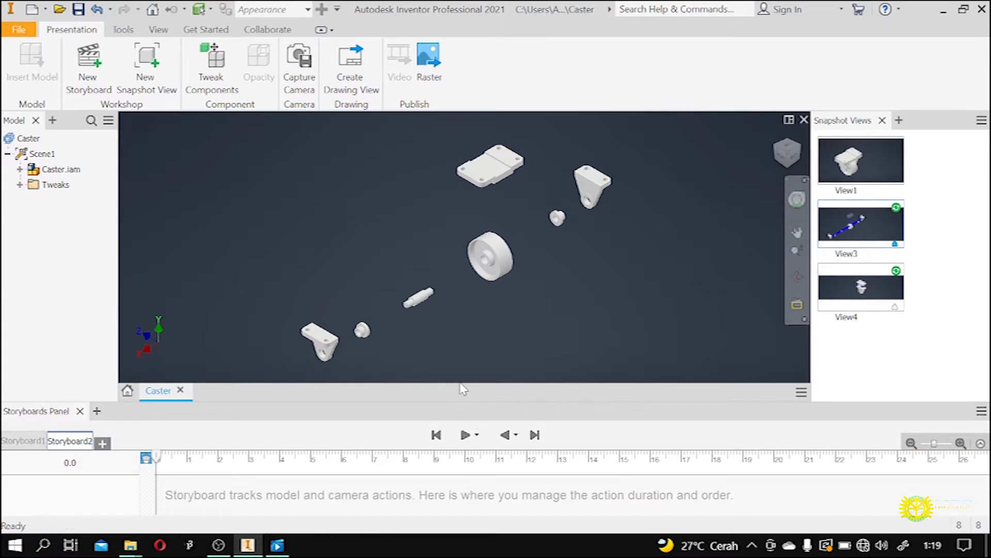
Create a new presentation file from the metric Standard (mm).ipn template.
click(31, 12)
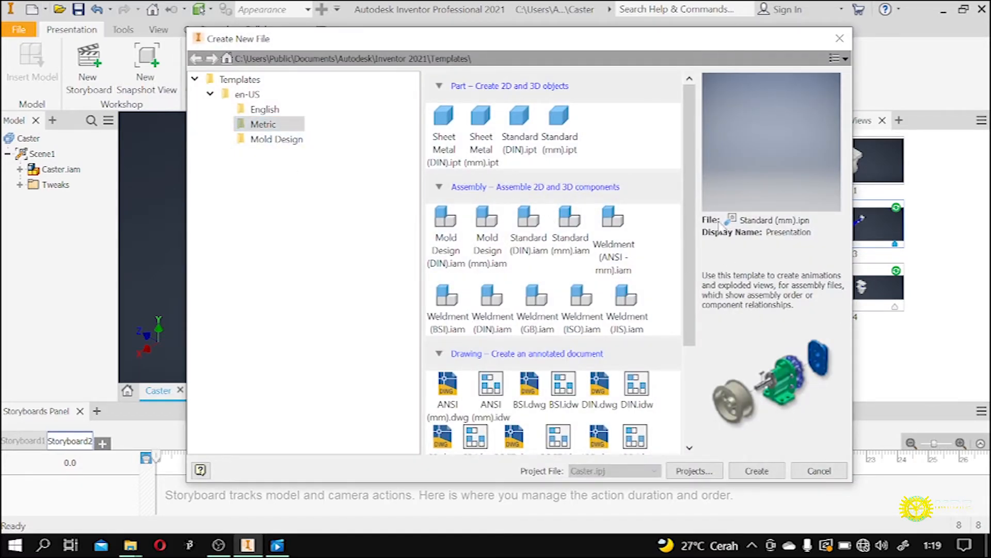
drag(694, 179, 697, 290)
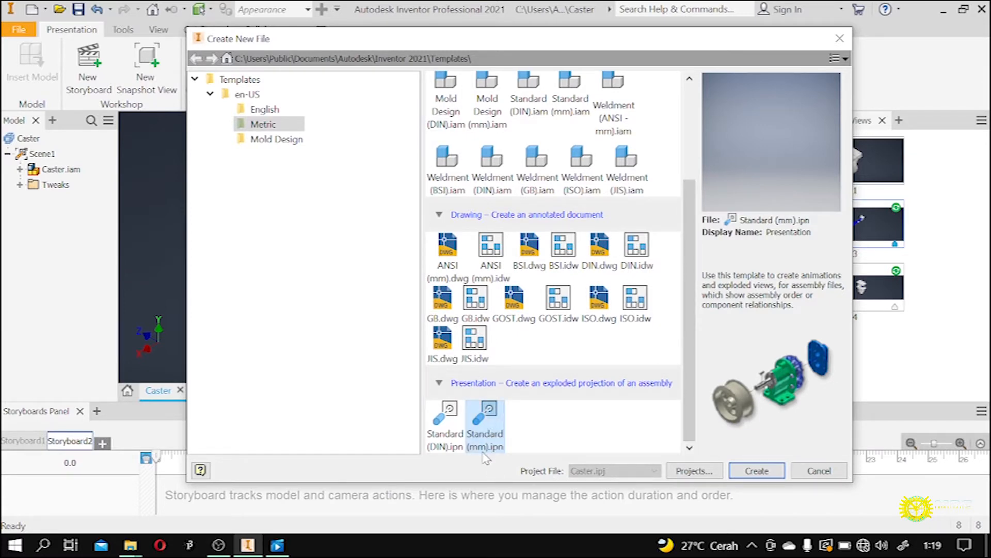
click(490, 429)
click(757, 471)
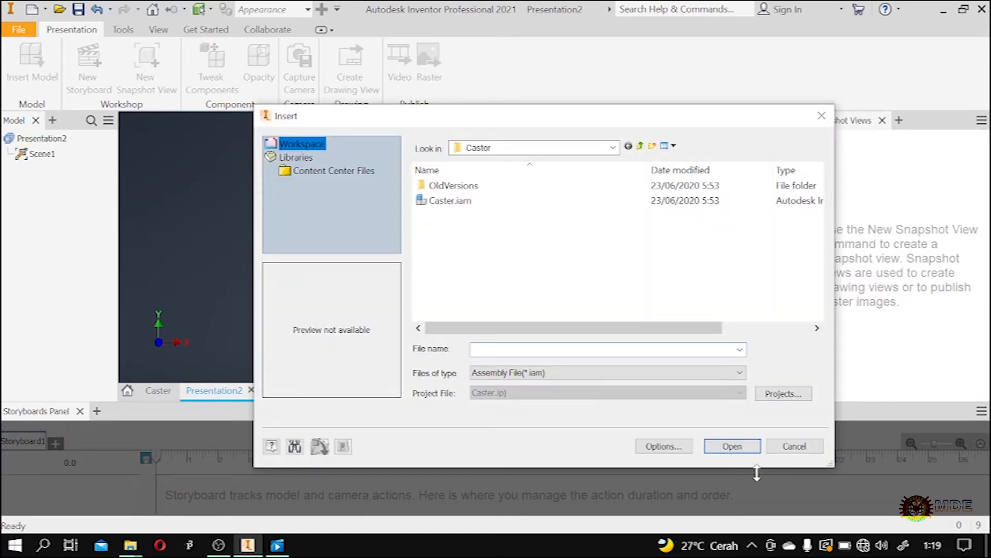
Insert the Caster.iam assembly from the Caster folder into the new presentation.
drag(568, 120, 521, 107)
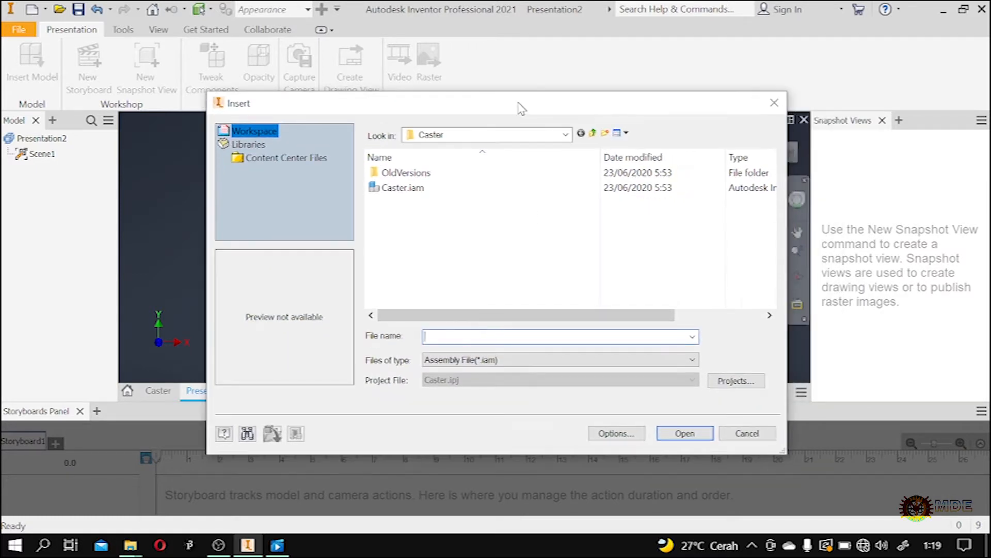
click(399, 189)
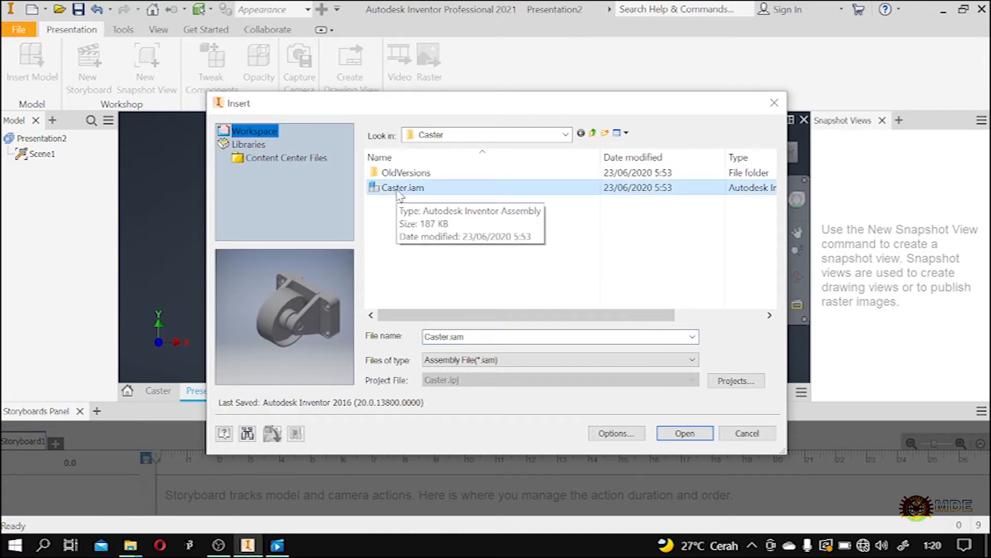
click(683, 433)
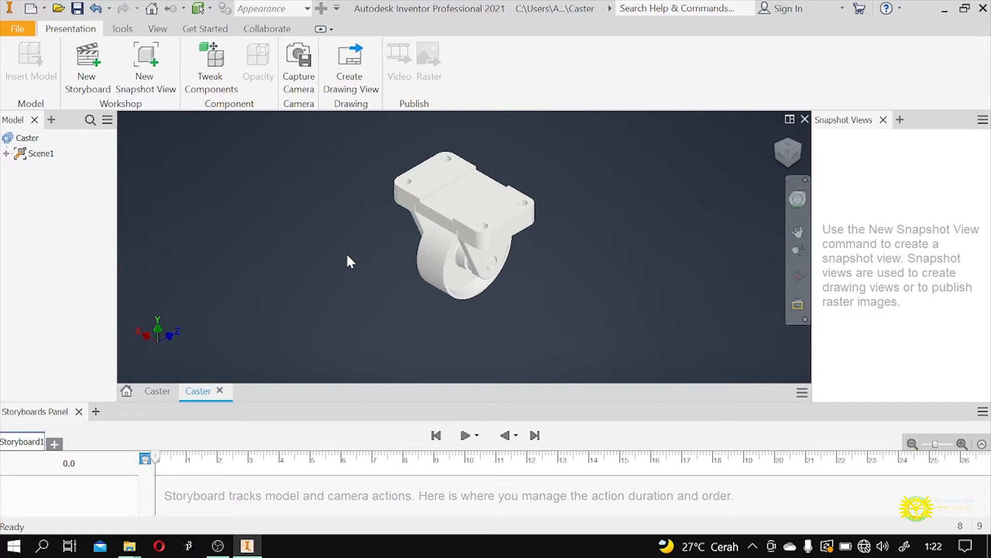
Try tweaking the caster's top plate by moving it about 51 mm along Y and about 31.5 mm along Z.
click(218, 57)
scroll(327, 339, down, 3)
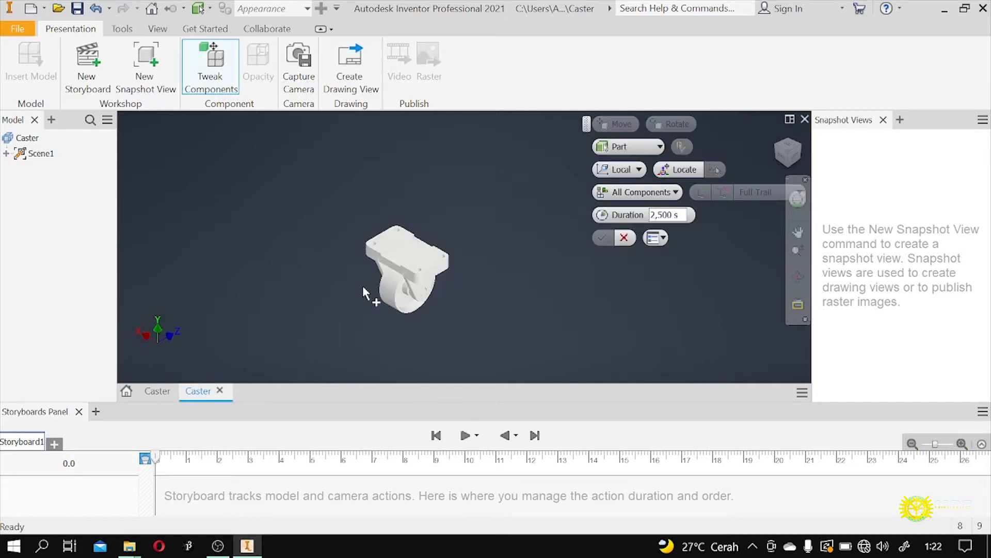
scroll(362, 287, up, 3)
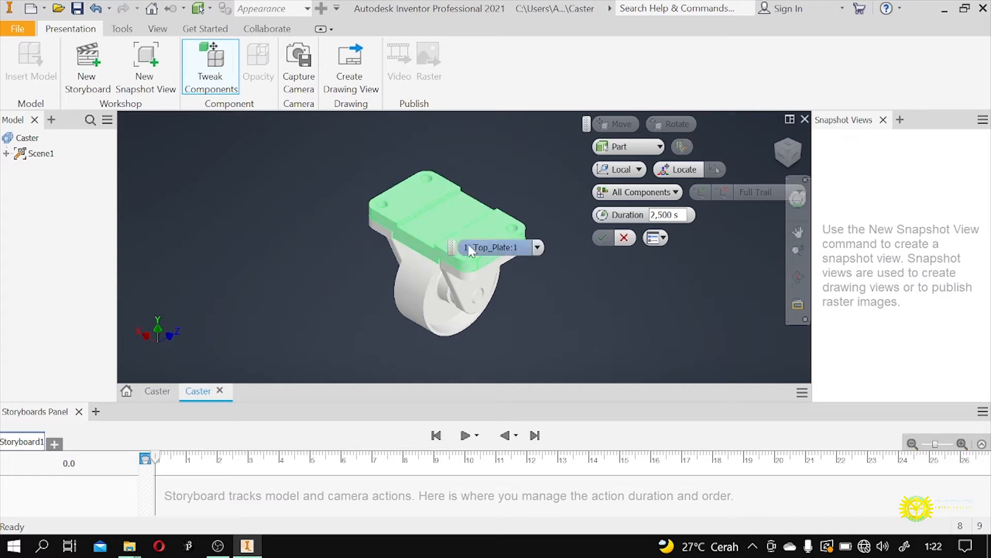
click(445, 219)
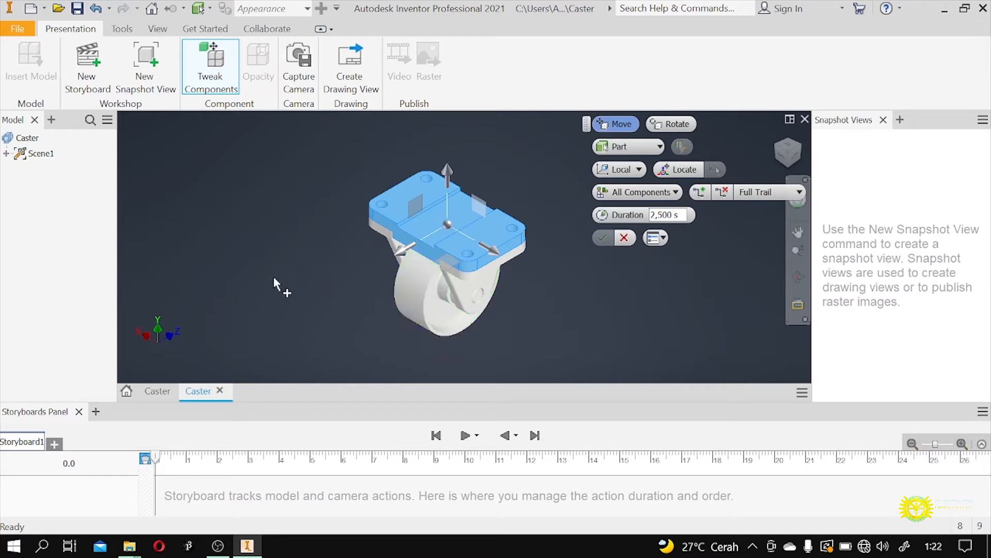
scroll(238, 272, down, 3)
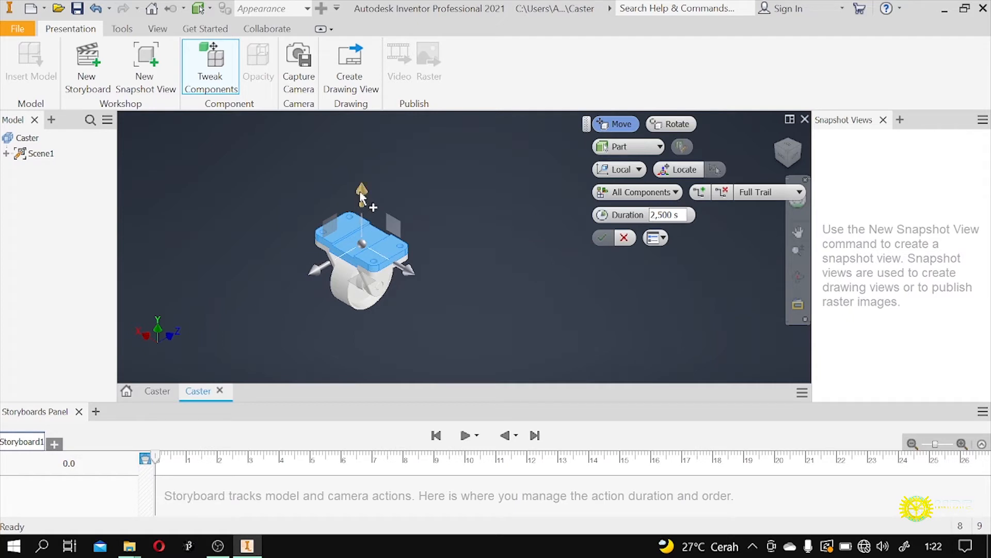
drag(361, 196, 375, 175)
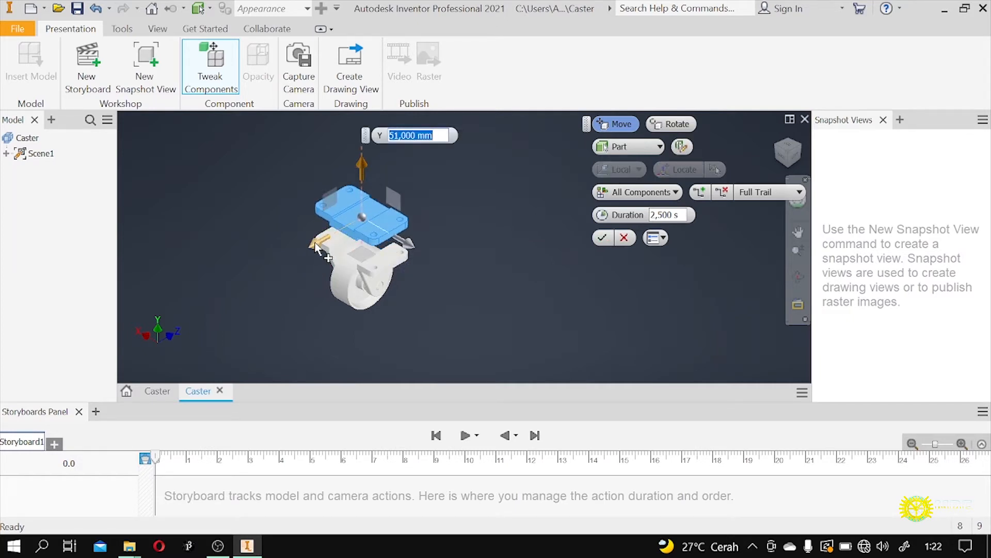
drag(318, 243, 235, 287)
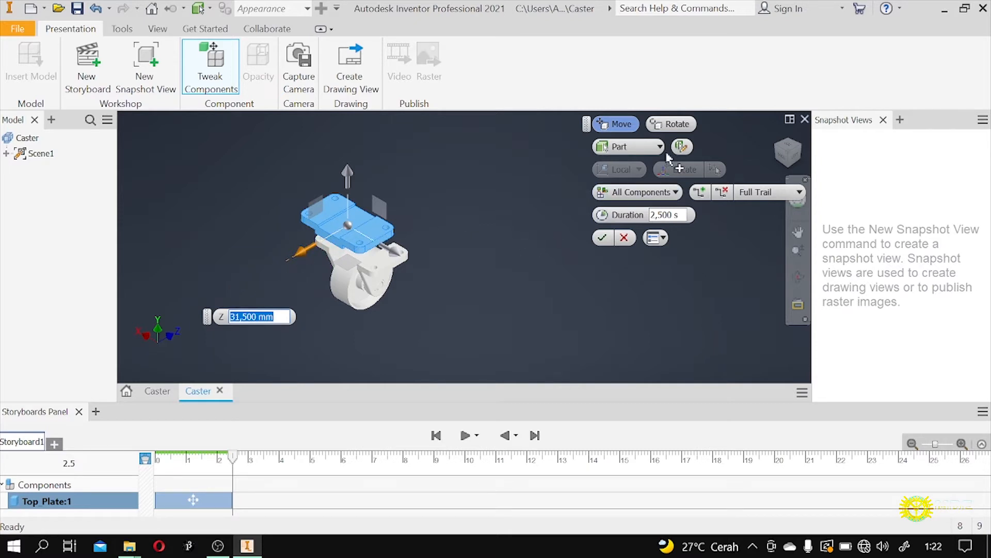
Try rotating the top plate by about 10 and -5 degrees around different axes, and undo its tweaks.
click(676, 126)
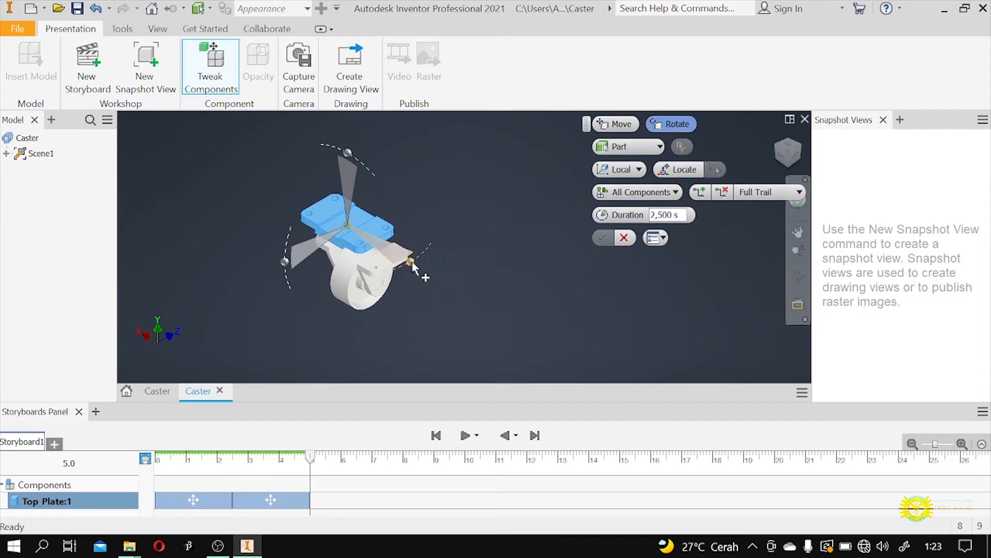
mouse_move(411, 262)
mouse_down()
mouse_move(395, 283)
mouse_move(385, 274)
mouse_move(415, 253)
mouse_up()
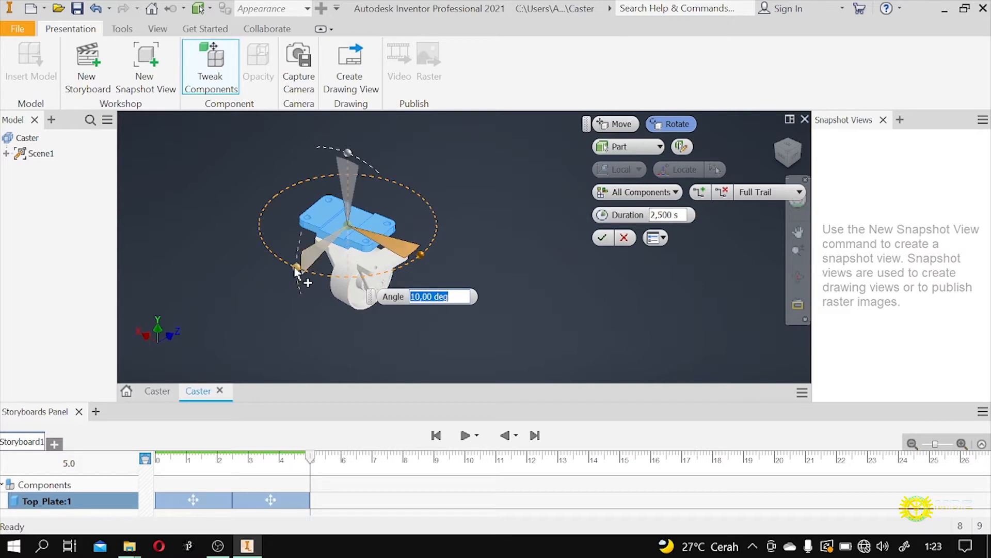
mouse_move(296, 269)
mouse_down()
mouse_move(299, 247)
mouse_move(307, 277)
mouse_move(298, 263)
mouse_up()
mouse_move(350, 155)
mouse_down()
mouse_move(353, 175)
mouse_move(318, 154)
mouse_move(348, 167)
mouse_up()
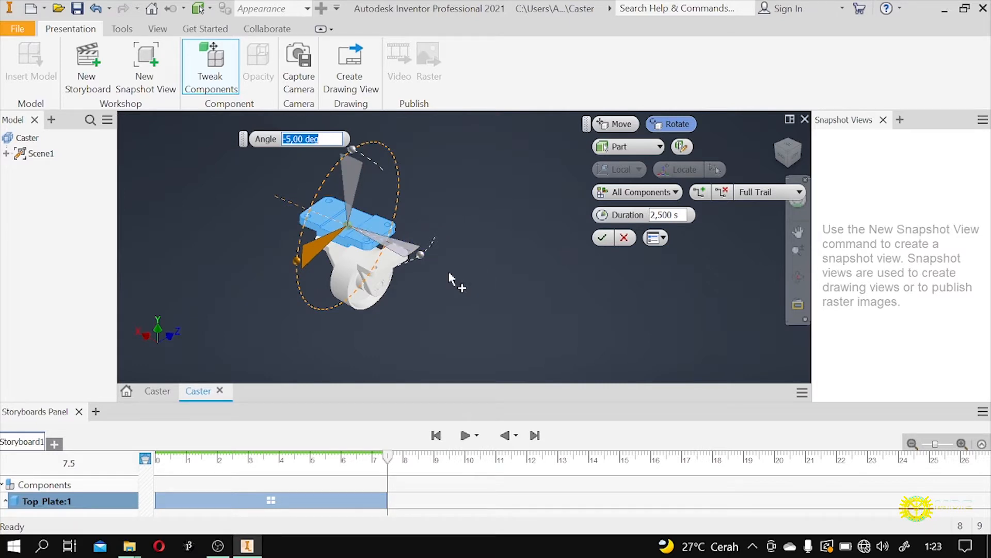
key(Return)
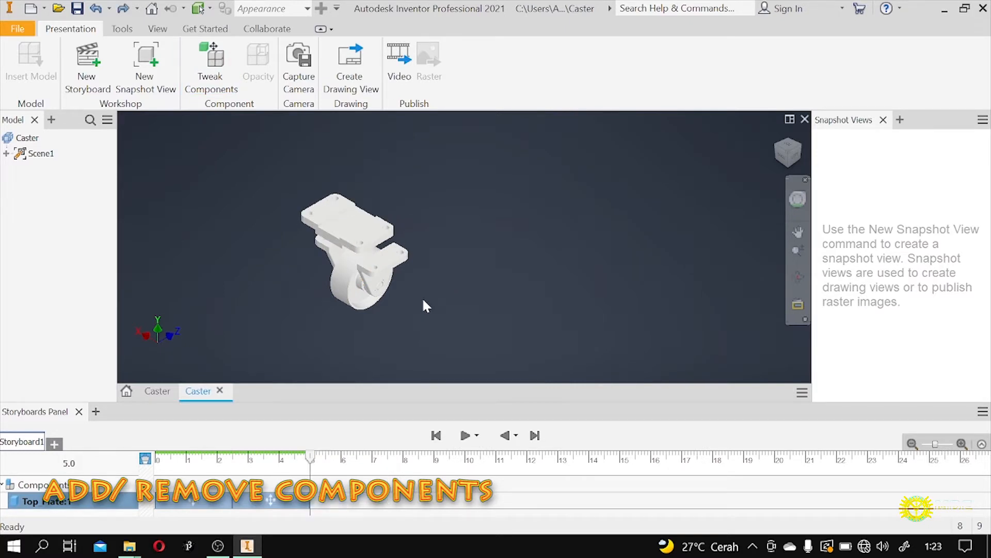
key(ctrl+z)
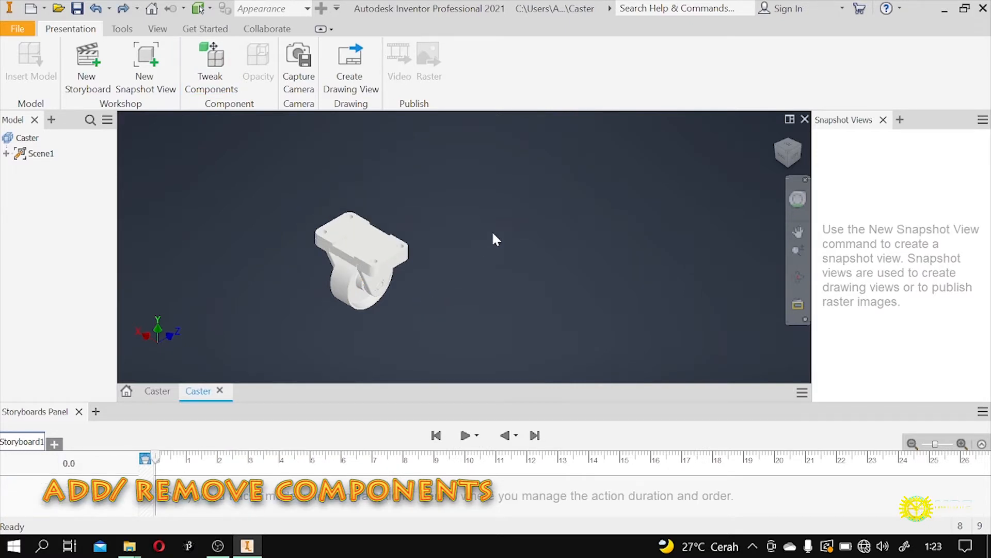
Tweak the caster's top plate by moving it 100 mm upward along the Y axis.
click(211, 61)
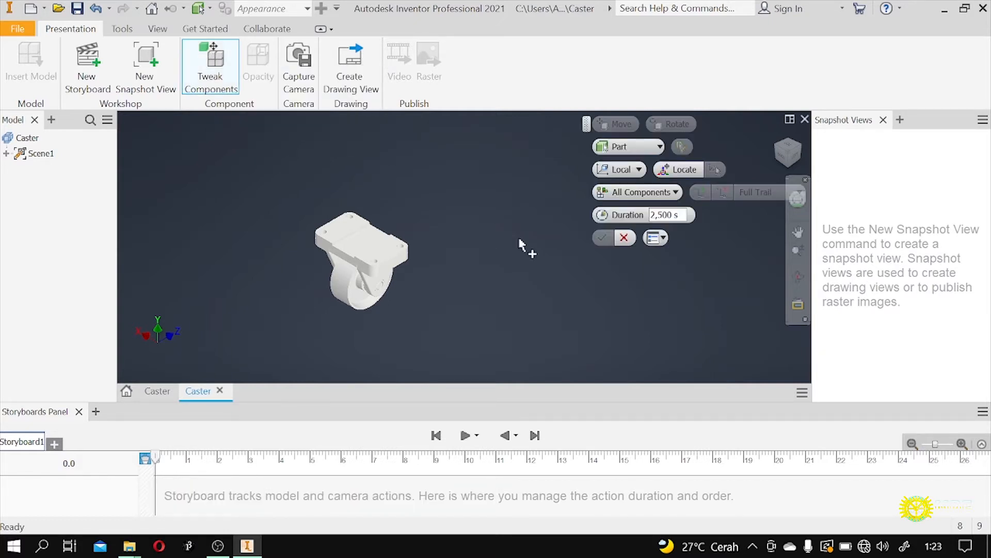
click(359, 237)
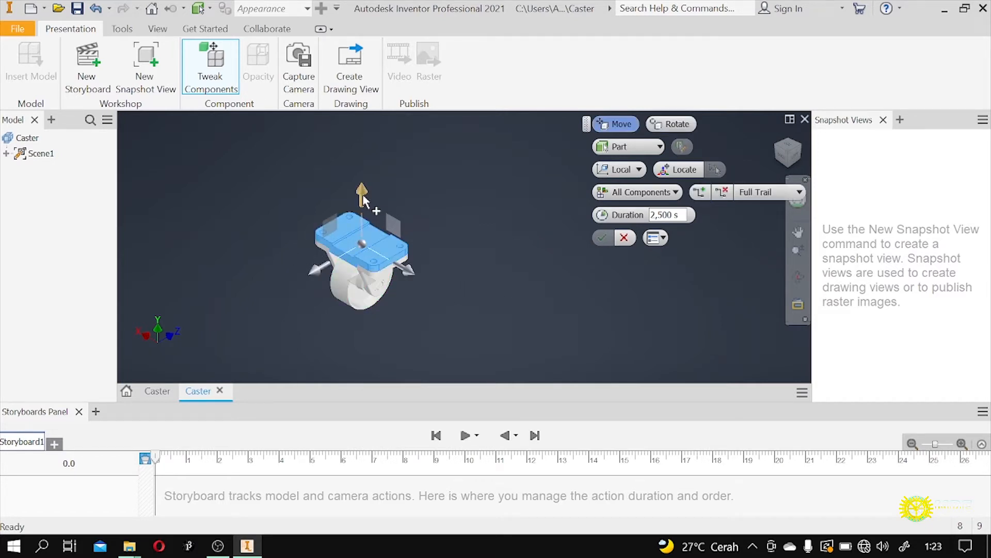
drag(363, 198, 366, 149)
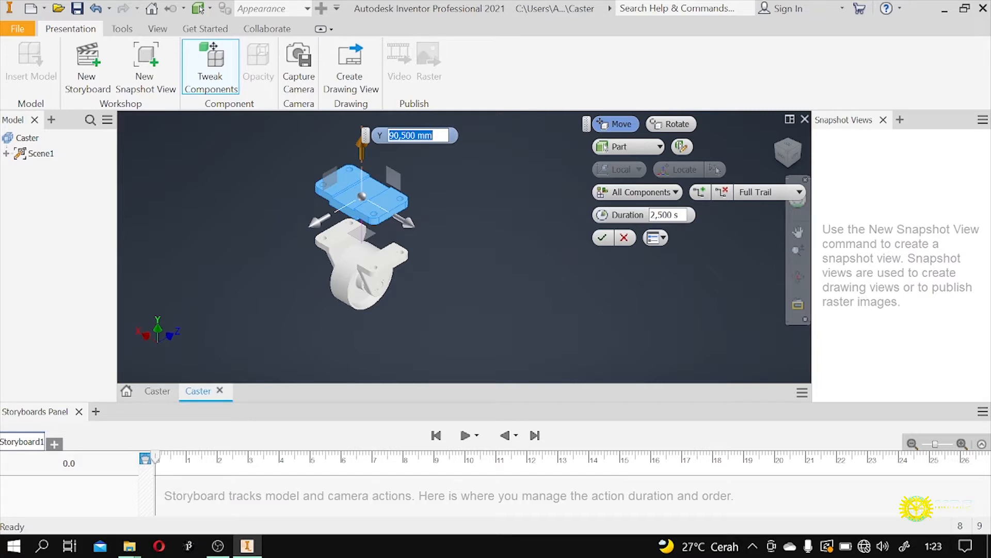
click(417, 136)
drag(417, 135, 356, 135)
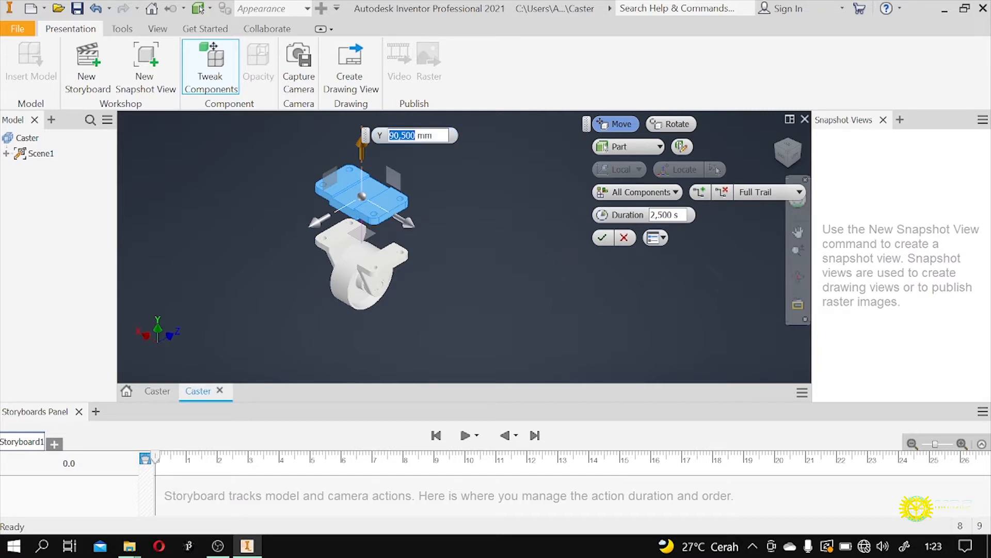
text(1000)
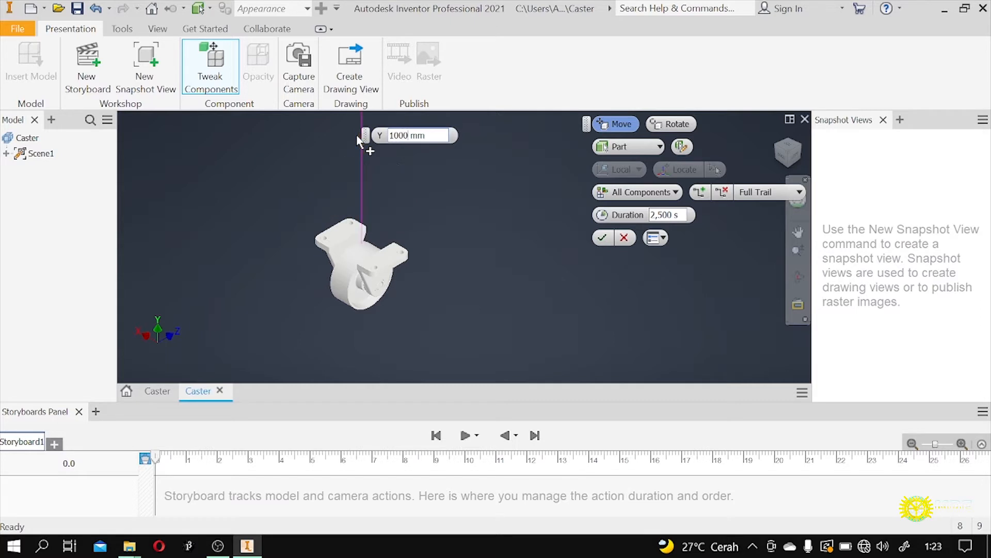
key(BackSpace)
key(Return)
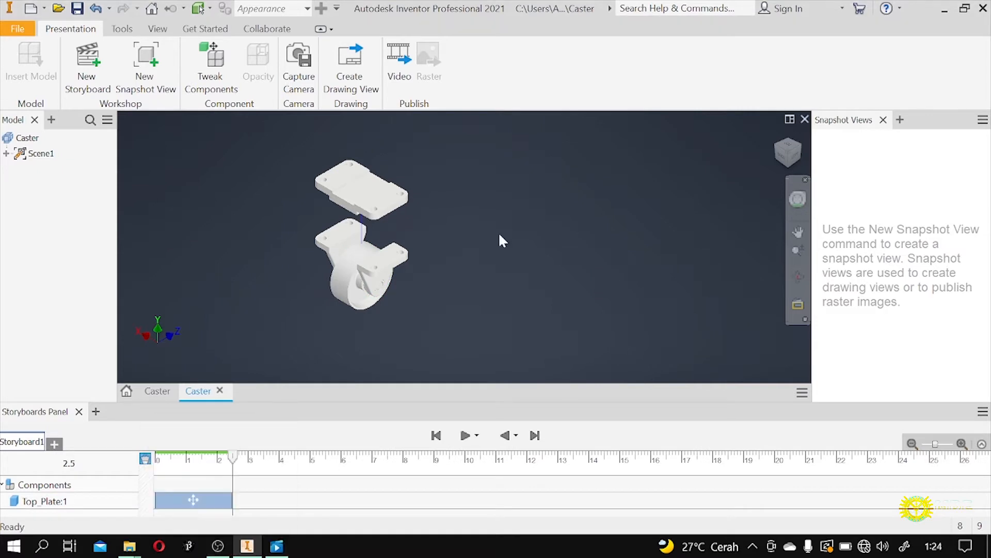
Tweak the wheel bracket on the negative X side outward, away from the wheel, by about -99.5 mm along Z.
scroll(348, 256, up, 3)
scroll(395, 250, down, 2)
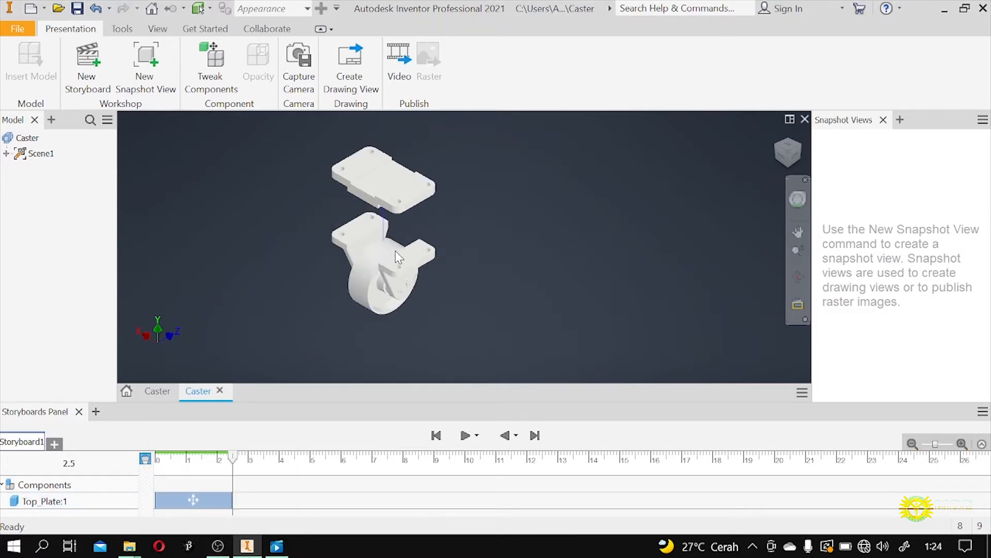
click(781, 162)
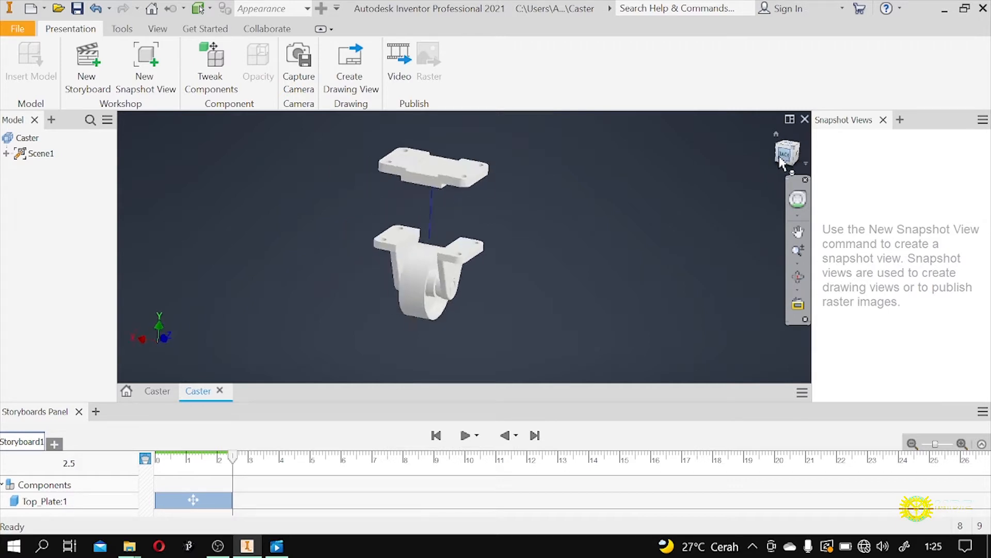
click(781, 161)
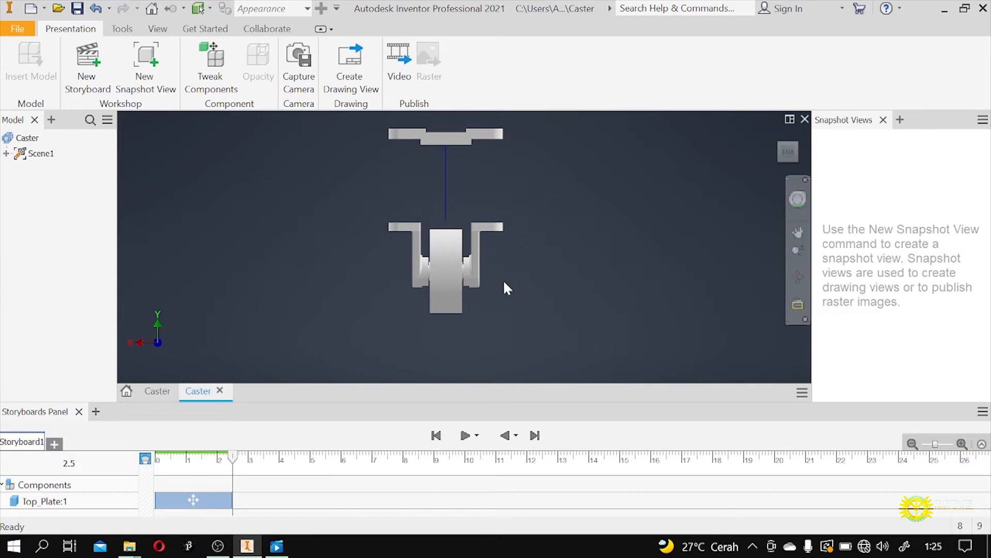
scroll(503, 280, up, 3)
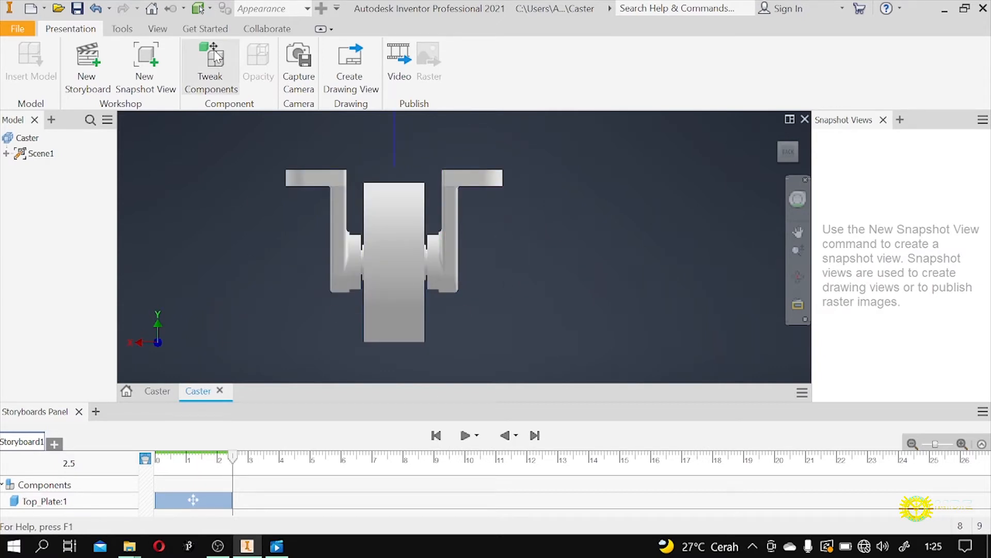
click(217, 56)
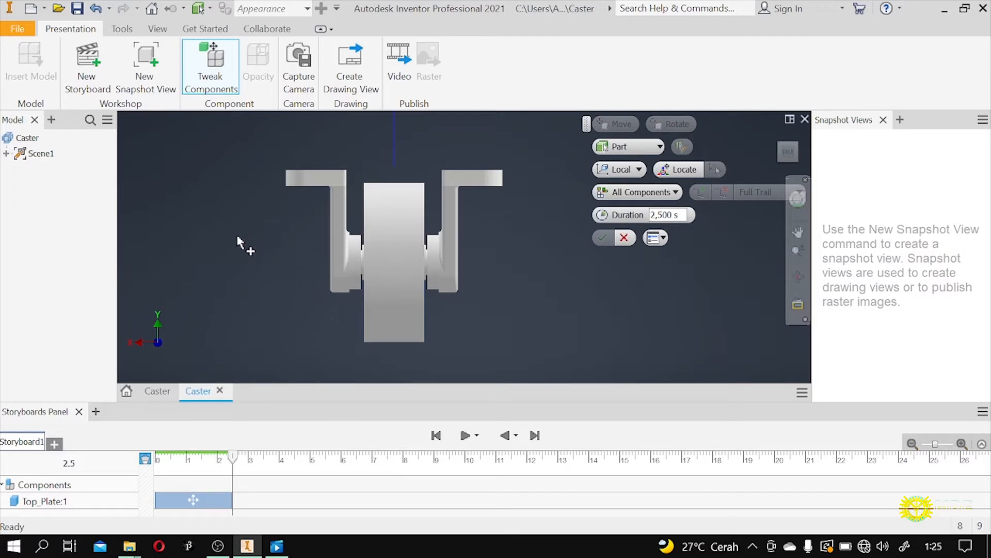
scroll(239, 243, down, 3)
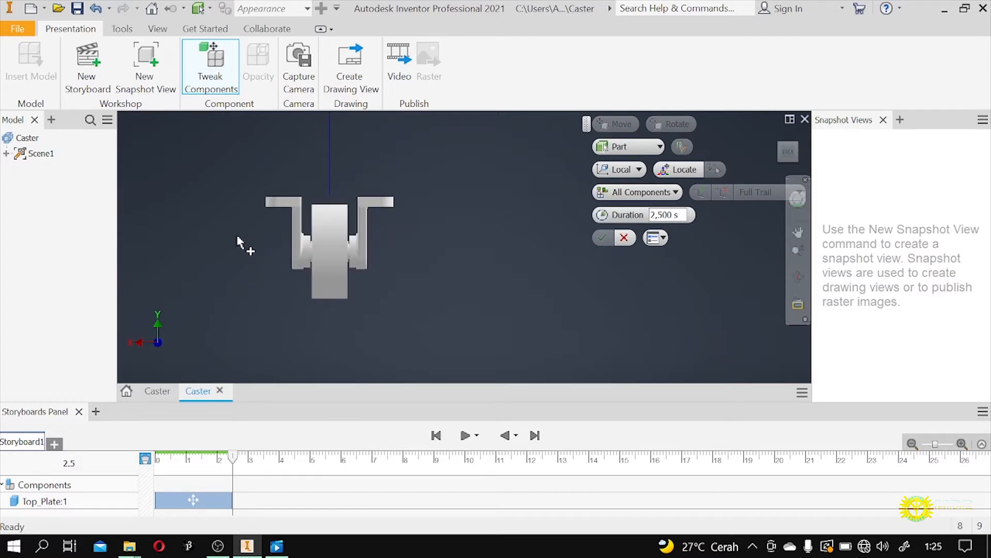
click(374, 211)
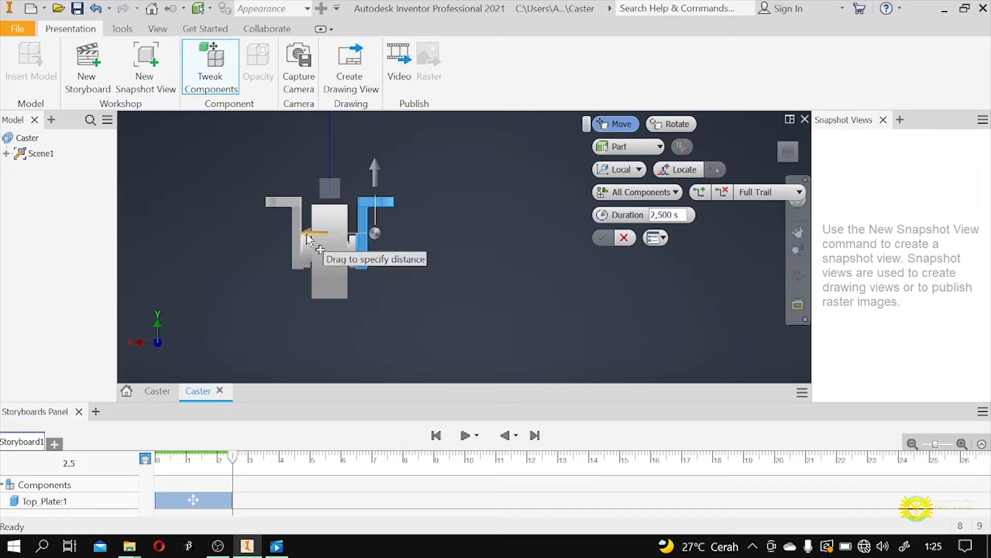
drag(307, 239, 402, 247)
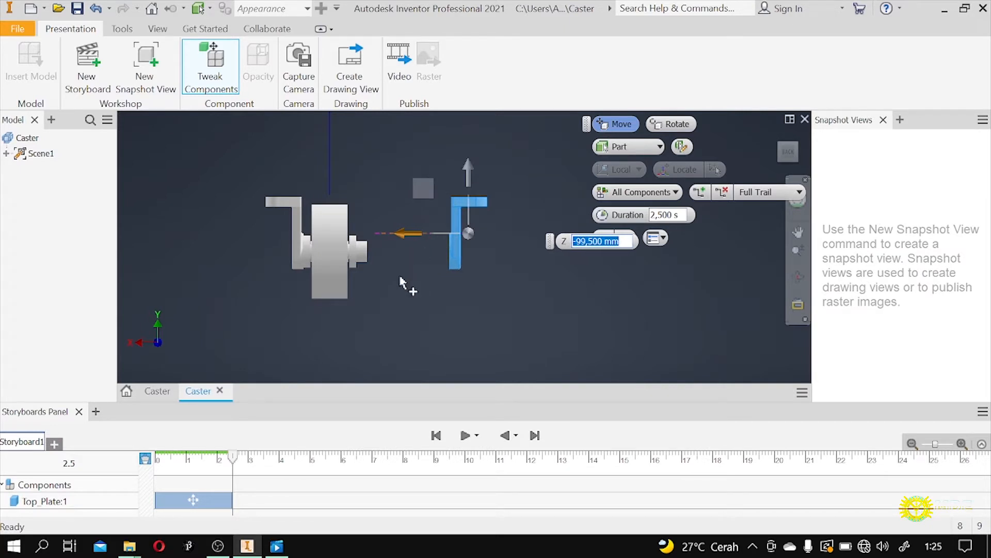
Add the adjacent bushing to the bracket's tweak so both share the same move, and apply the tweak.
click(797, 152)
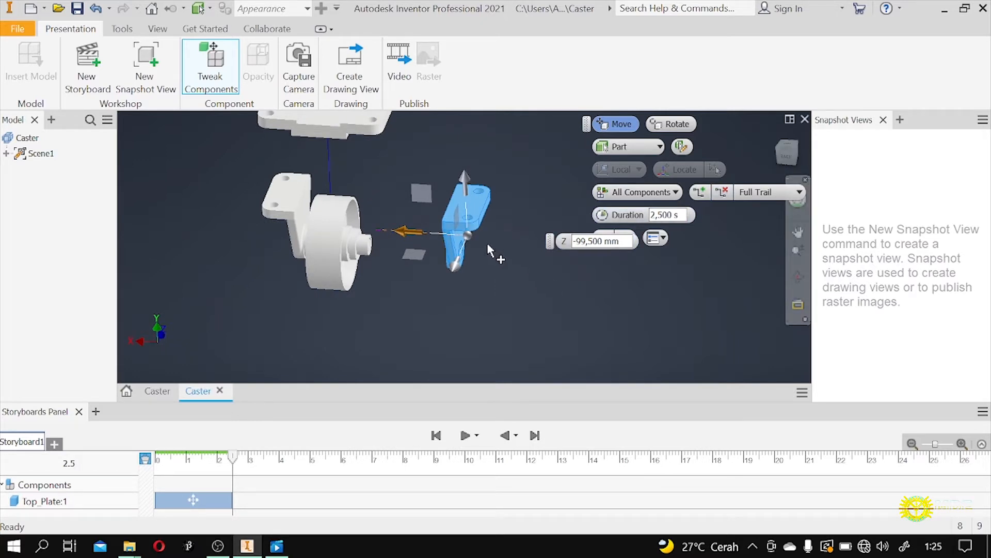
scroll(490, 246, up, 3)
scroll(475, 262, down, 4)
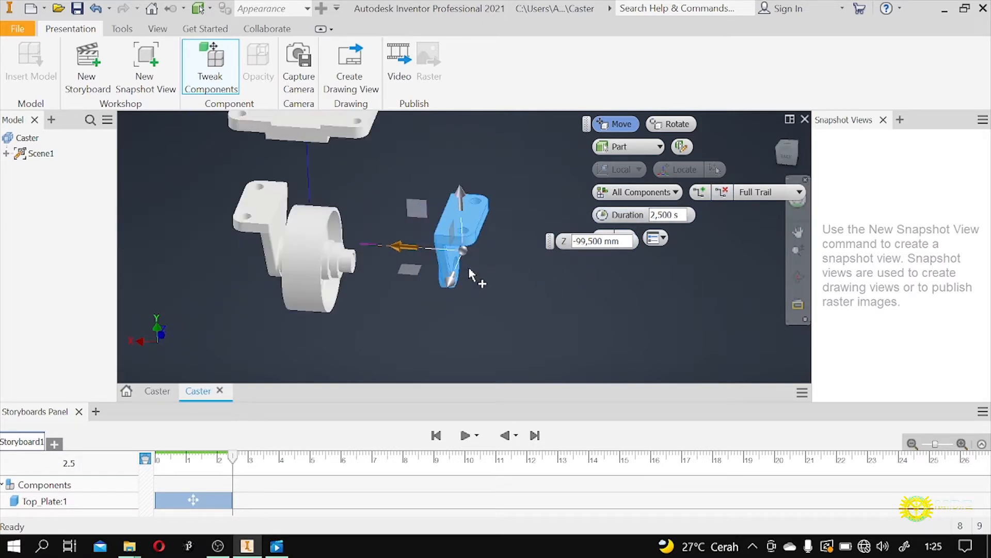
scroll(447, 259, up, 4)
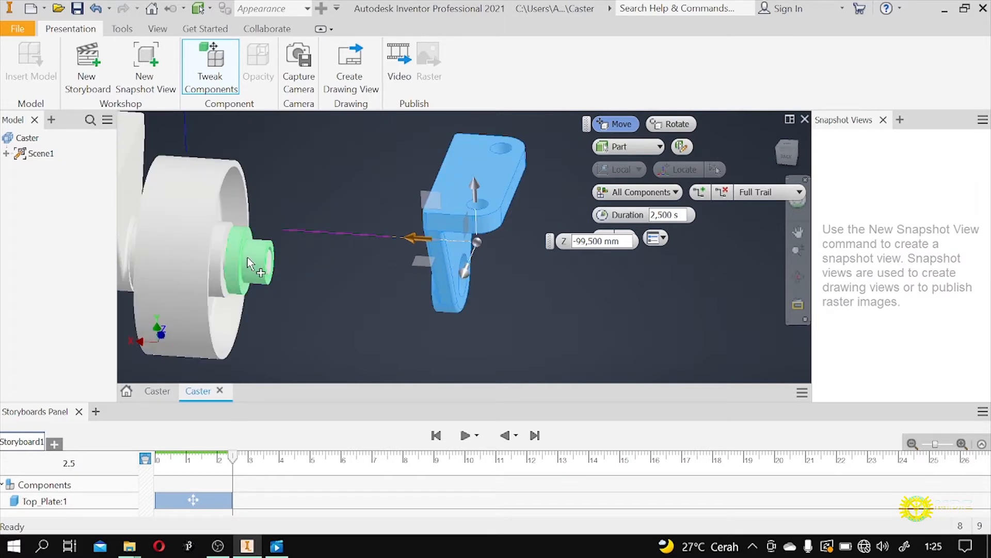
mouse_move(247, 257)
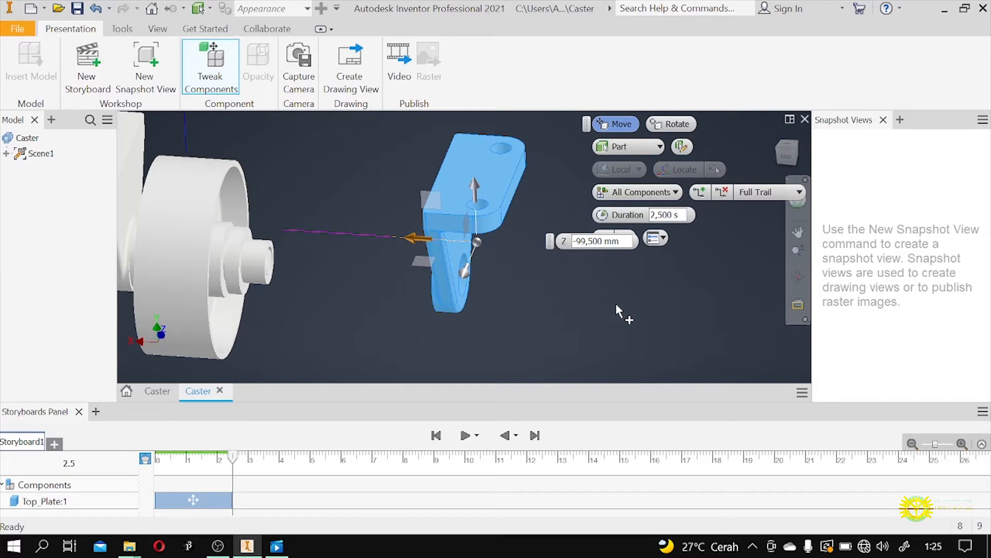
click(683, 146)
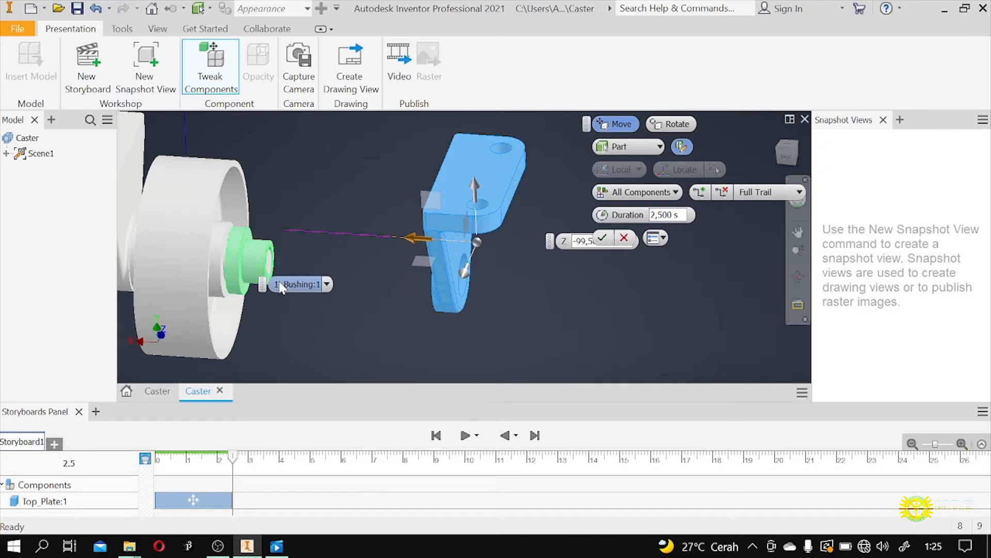
click(255, 261)
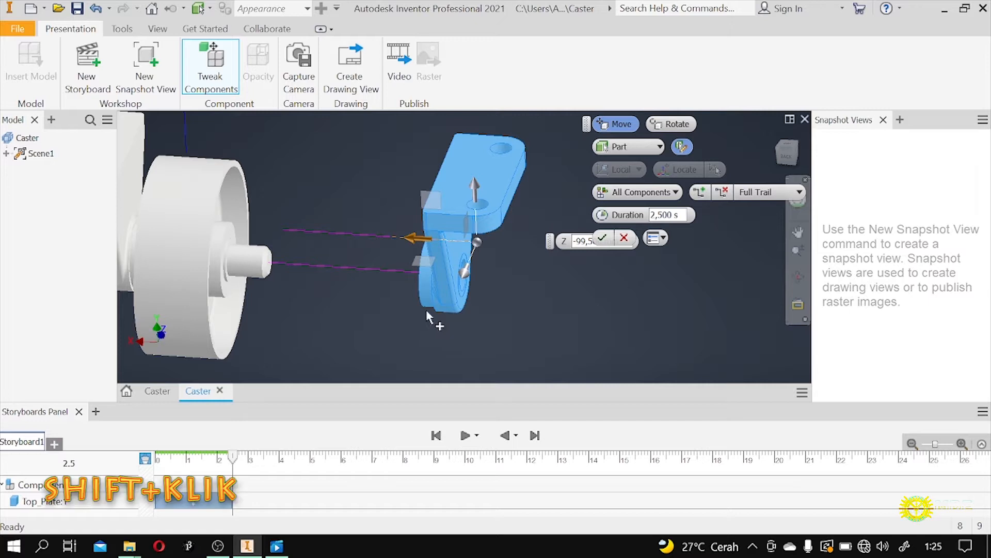
shift+click(427, 293)
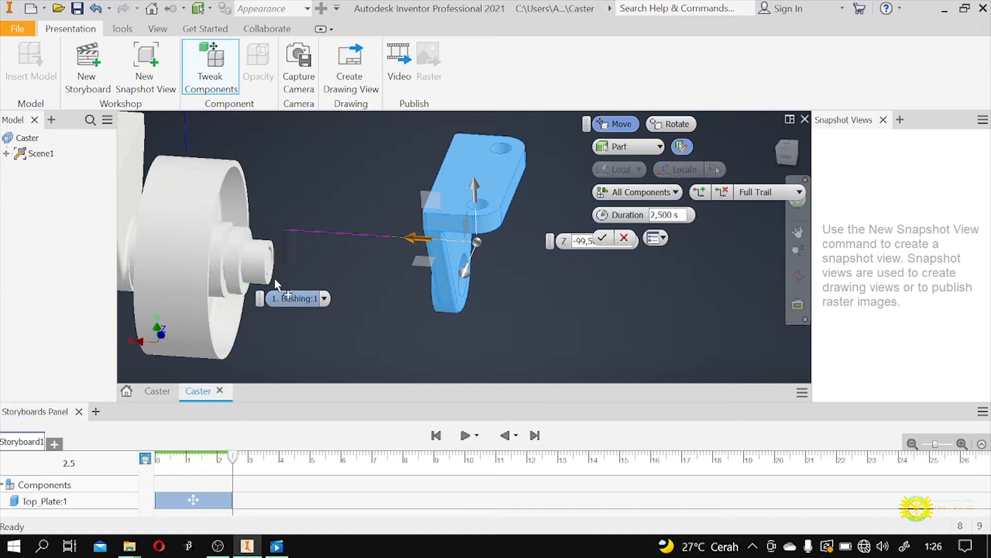
scroll(320, 251, down, 3)
scroll(325, 245, down, 2)
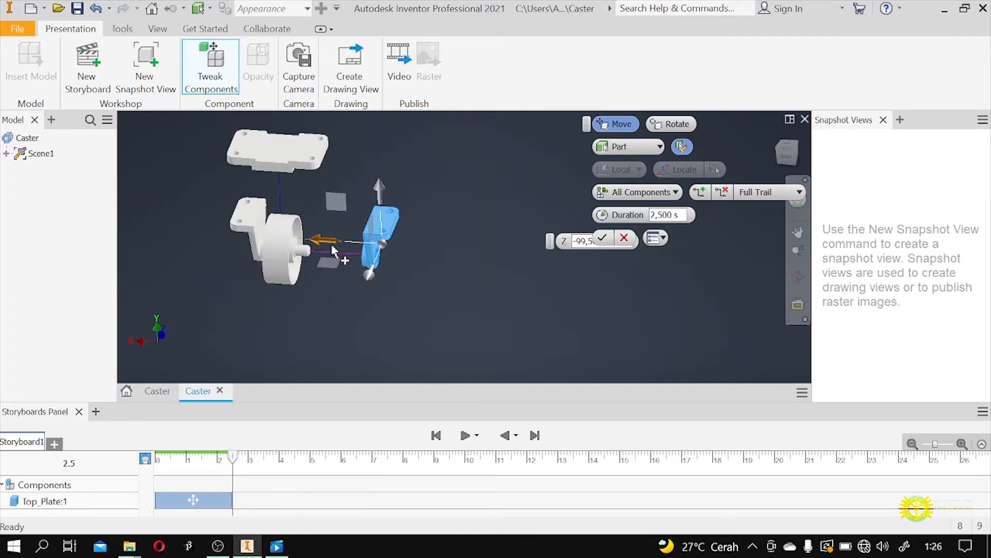
scroll(382, 287, up, 5)
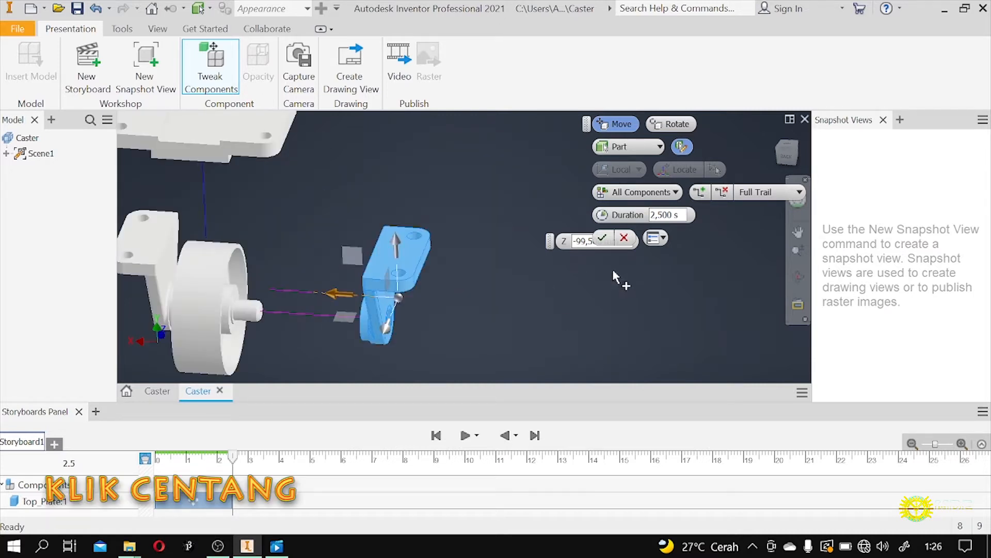
click(608, 241)
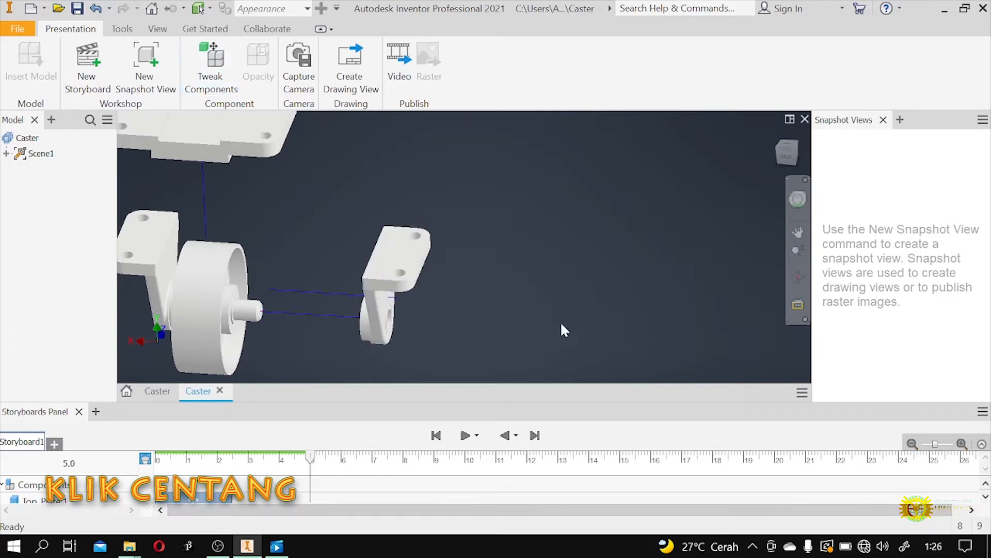
Tweak the opposite bracket together with its bushing by about 109 mm along Z, away from the wheel.
scroll(500, 231, down, 2)
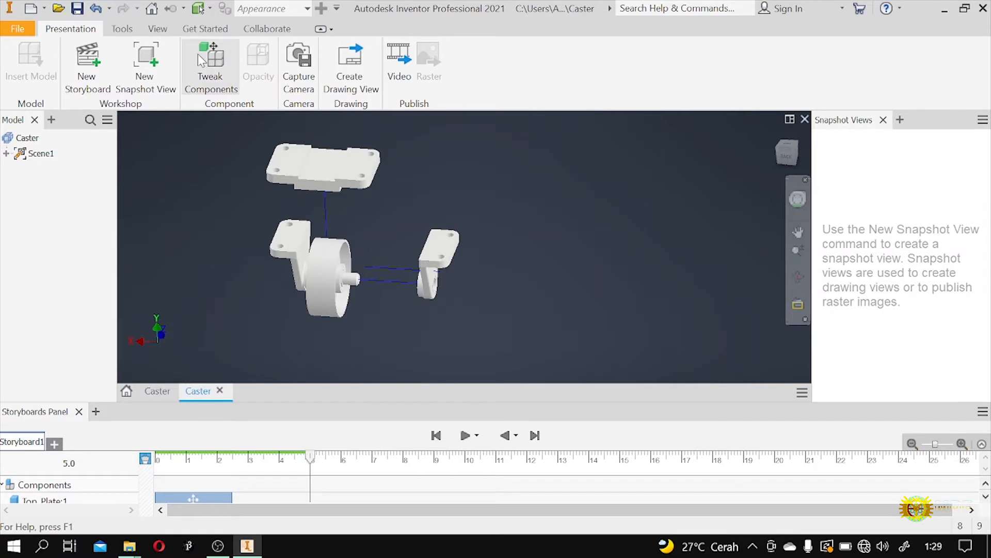
click(197, 54)
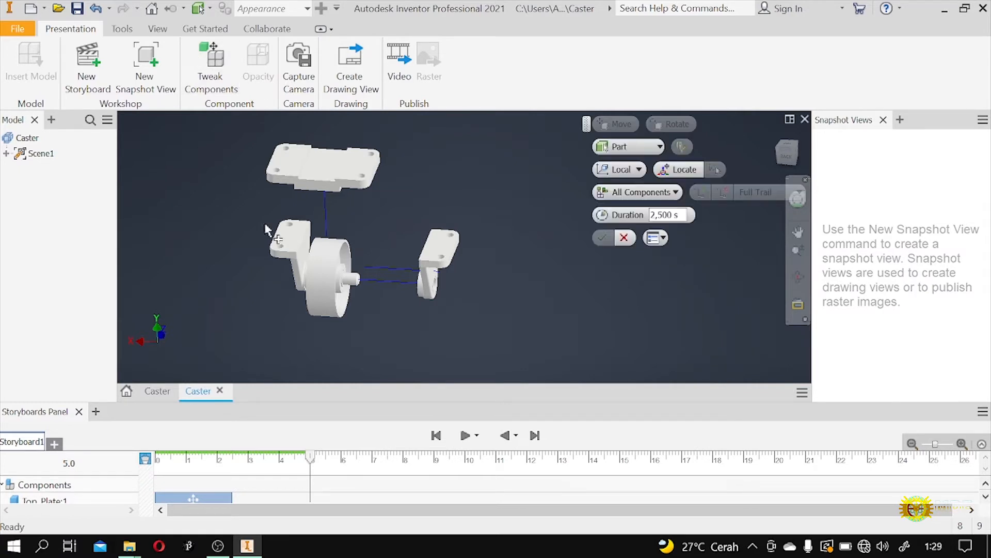
scroll(585, 302, down, 2)
scroll(428, 266, up, 2)
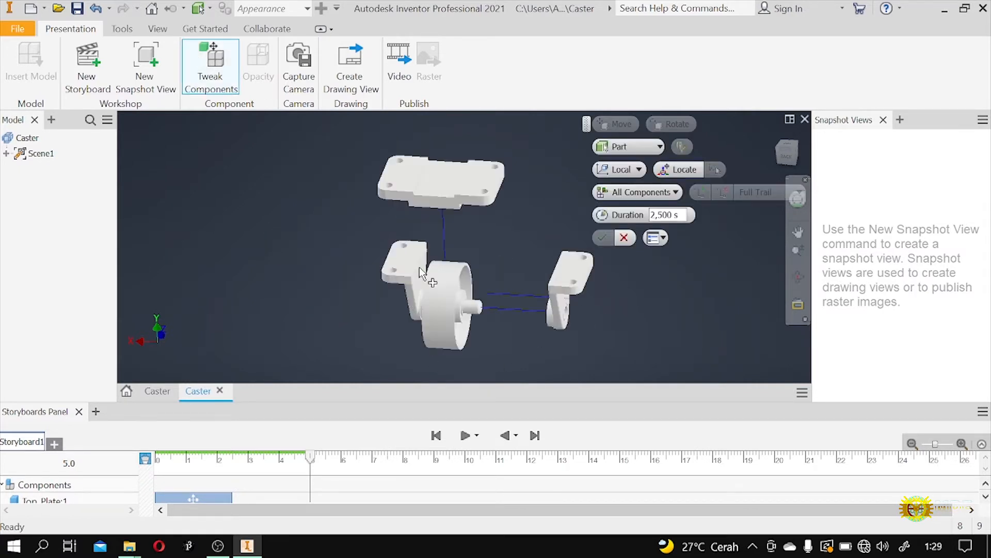
click(410, 273)
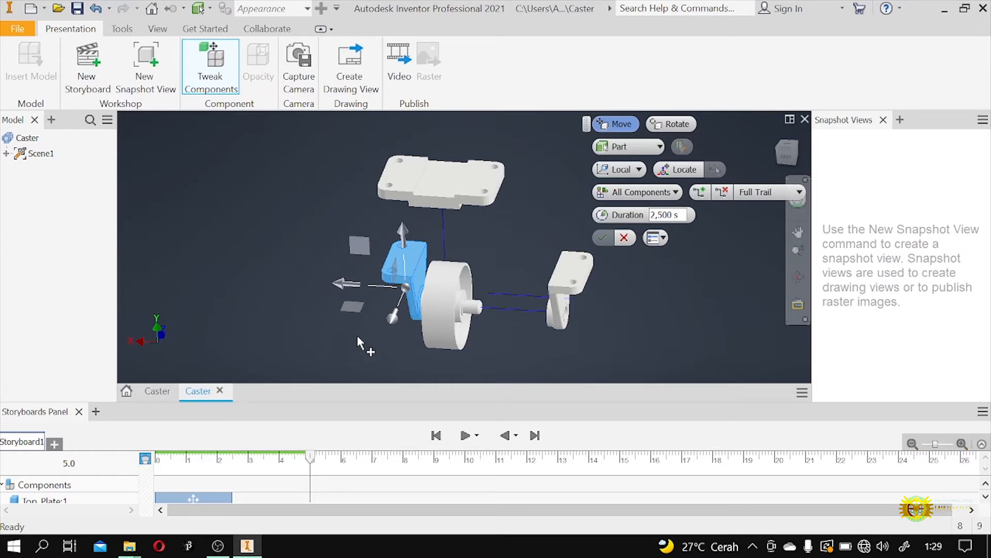
drag(343, 289, 256, 282)
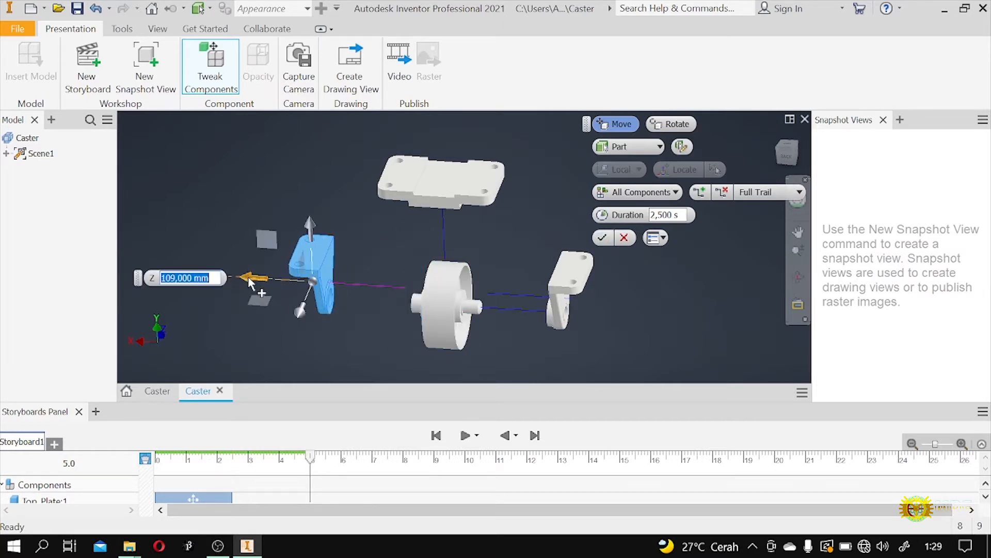
click(778, 154)
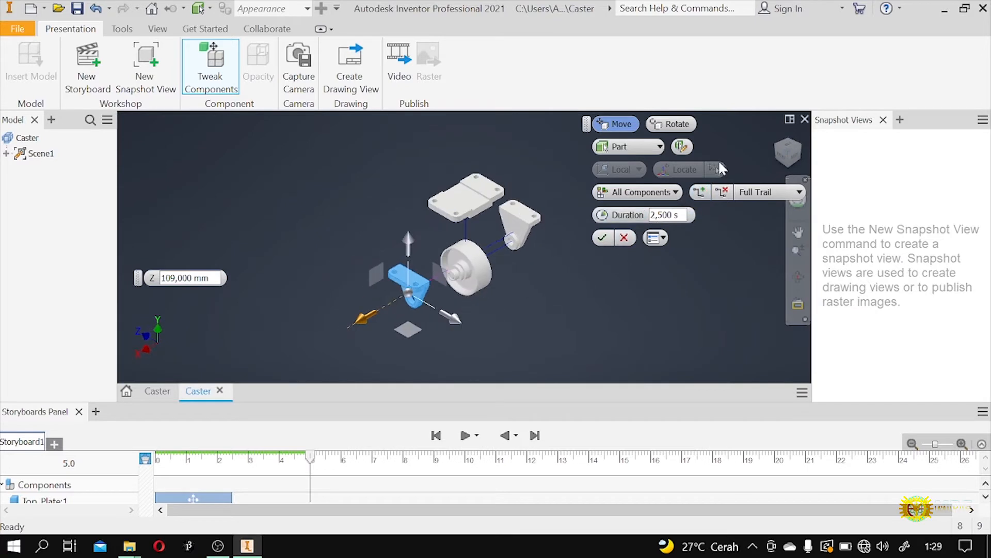
click(683, 146)
click(601, 237)
Tweak that same bracket, its bushing and the axle together by about 318 mm along Z, pulling the axle out of the wheel.
scroll(484, 282, up, 5)
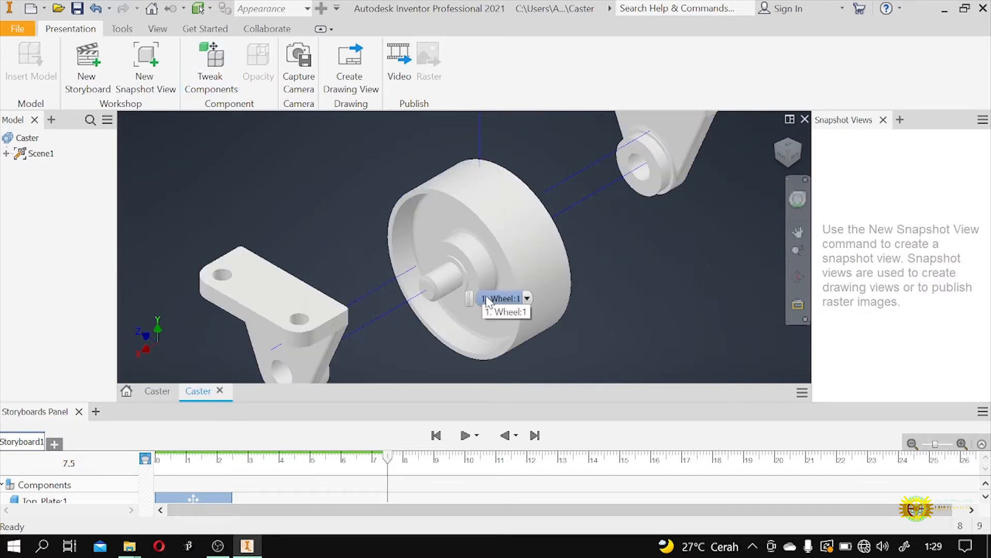
scroll(418, 229, down, 3)
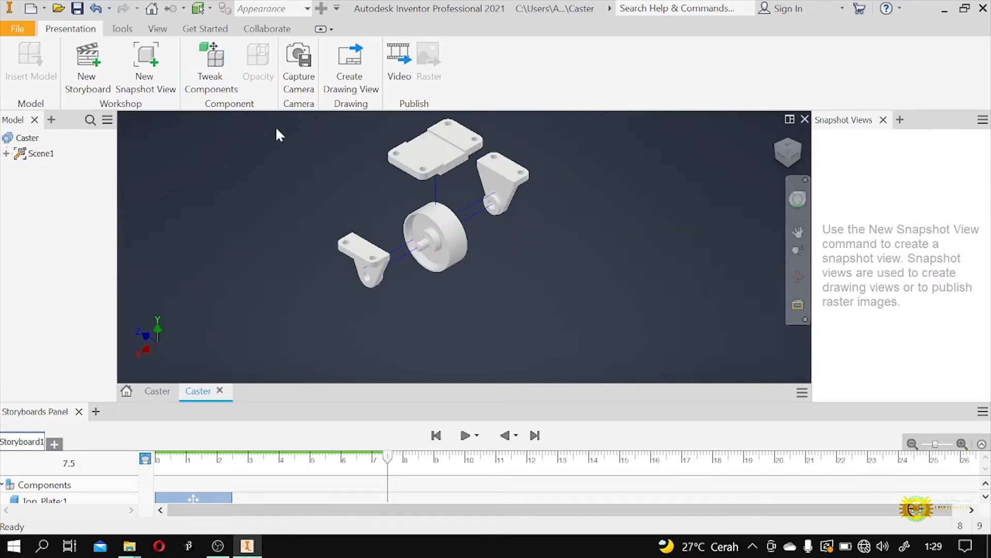
click(210, 67)
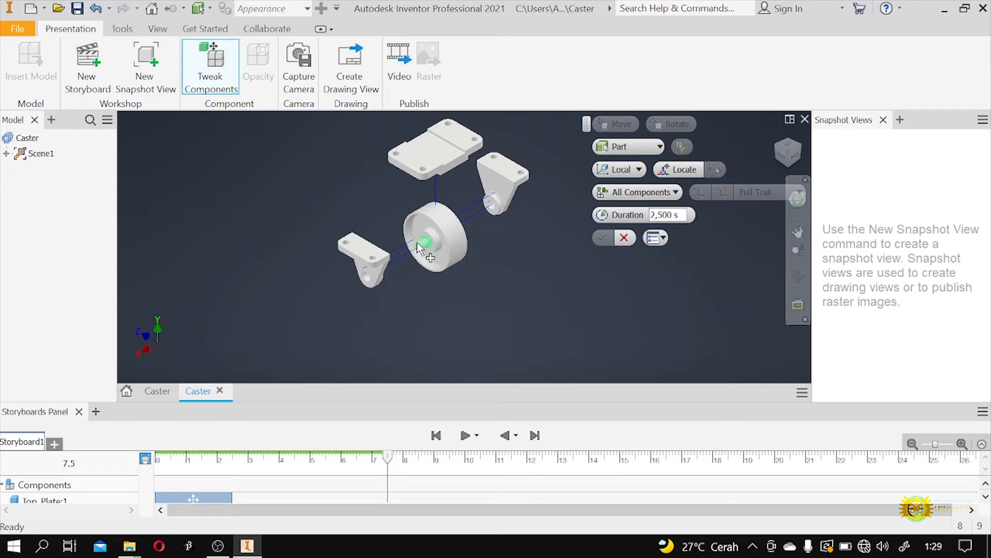
click(383, 261)
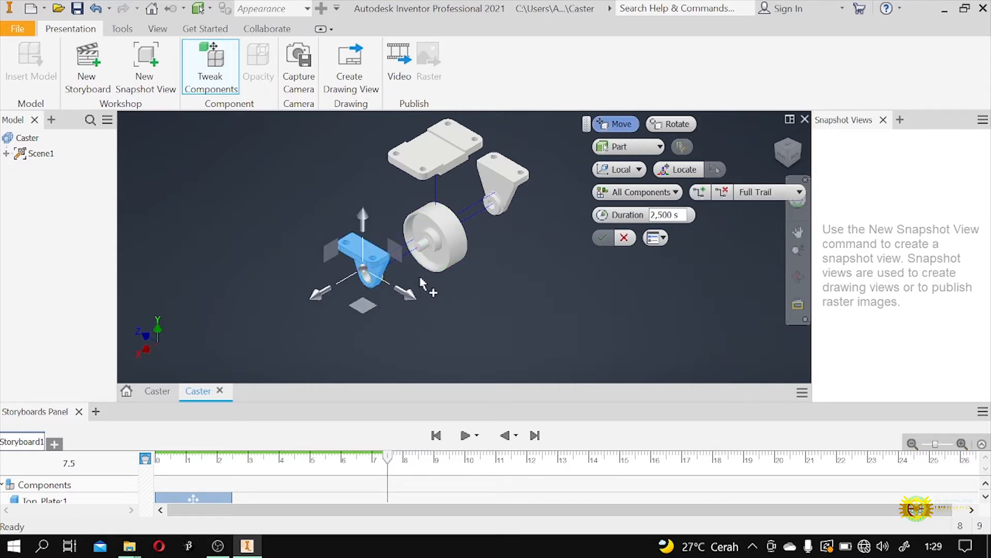
shift+click(427, 252)
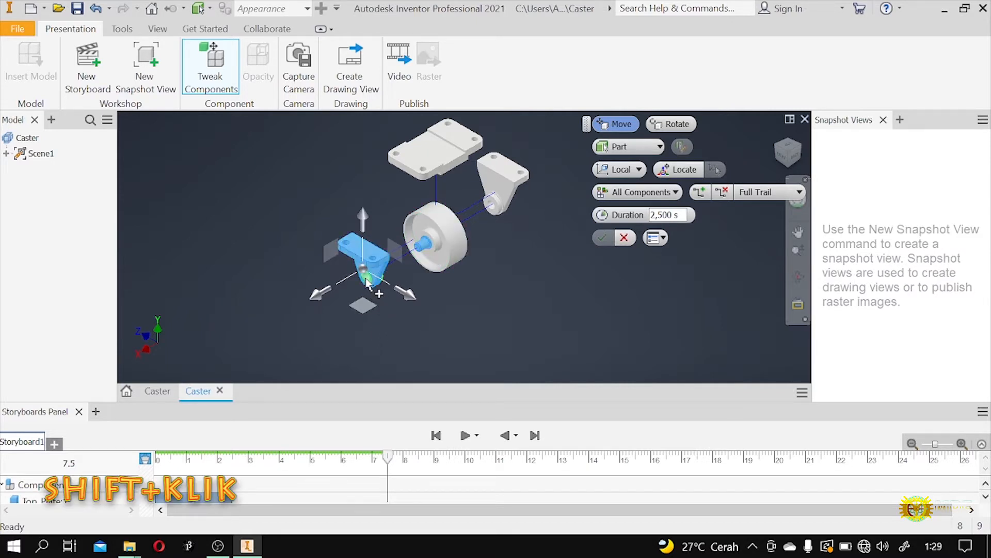
scroll(374, 326, up, 2)
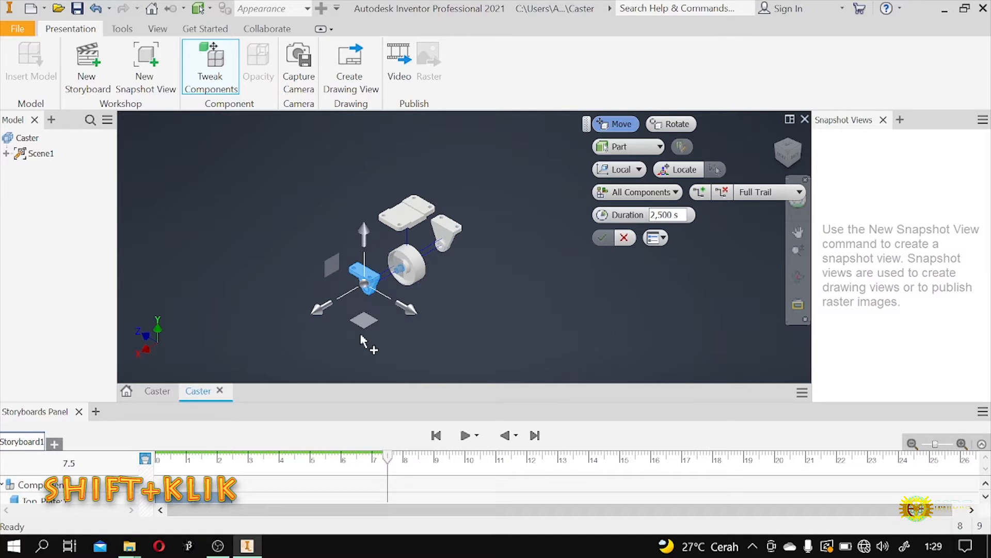
scroll(337, 310, up, 2)
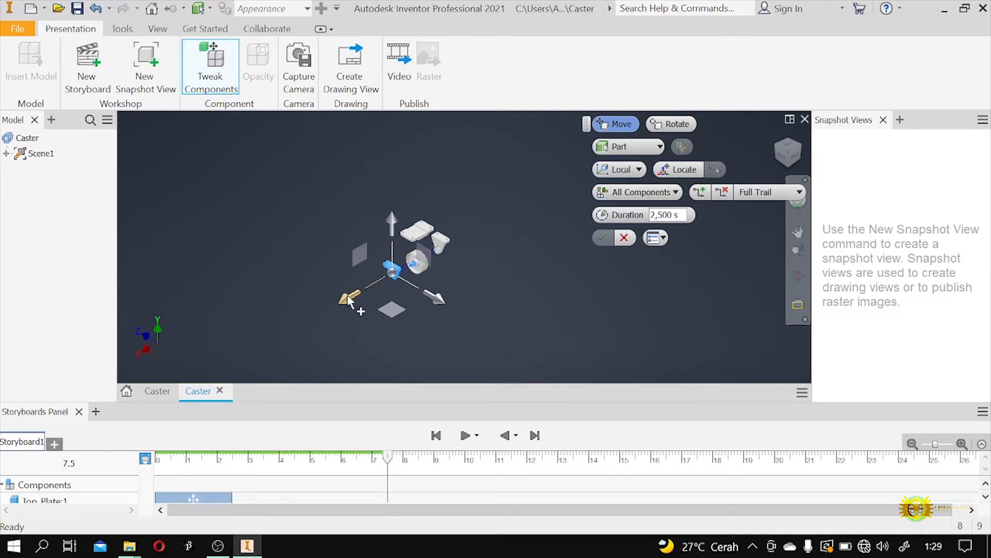
drag(349, 299, 297, 329)
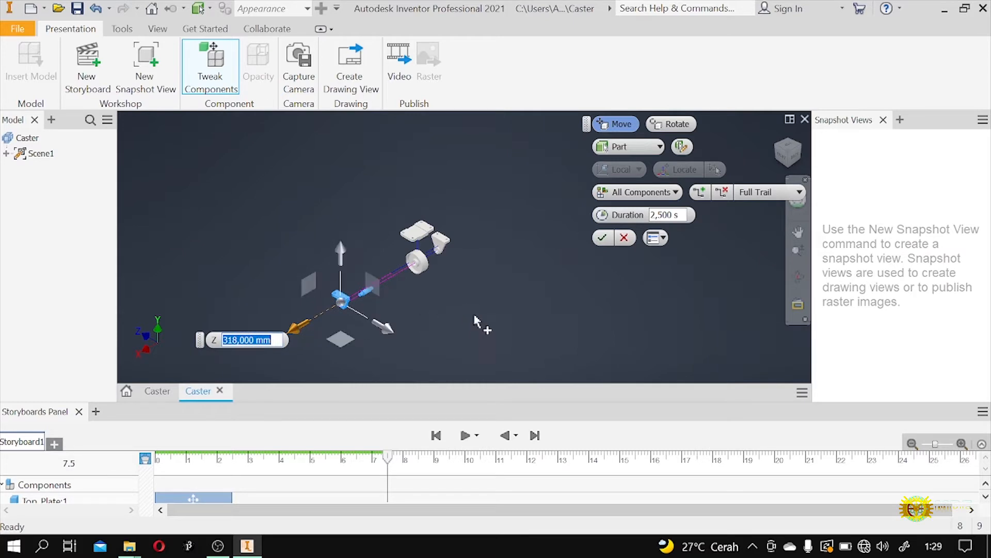
click(603, 240)
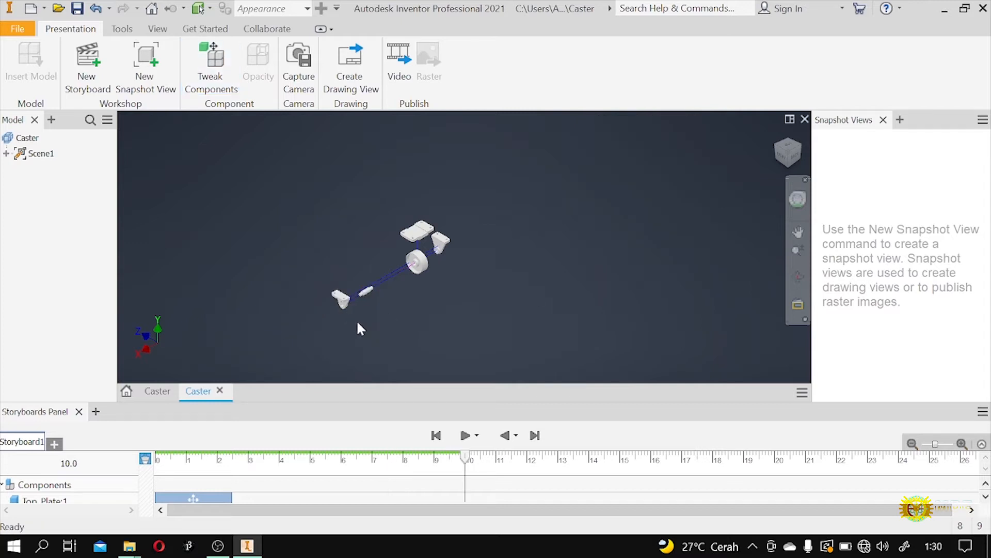
scroll(361, 318, down, 3)
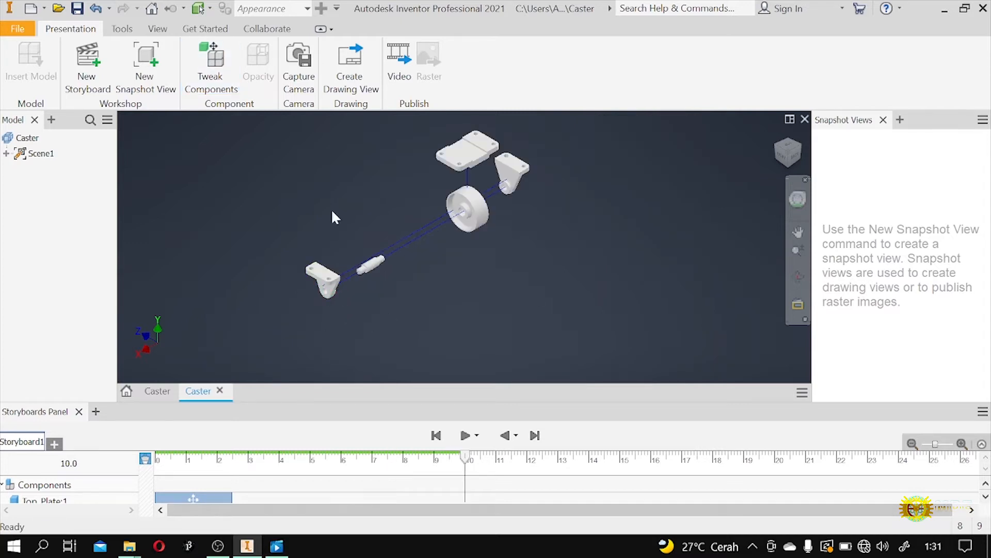
scroll(307, 224, down, 3)
scroll(321, 279, up, 3)
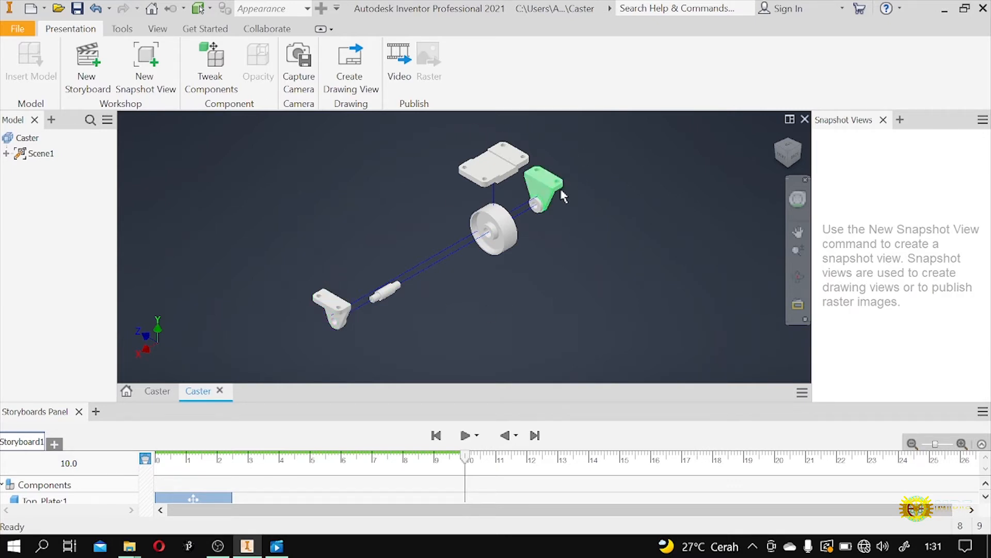
Play the current storyboard forward from the start and in reverse to review the caster's explosion.
click(411, 282)
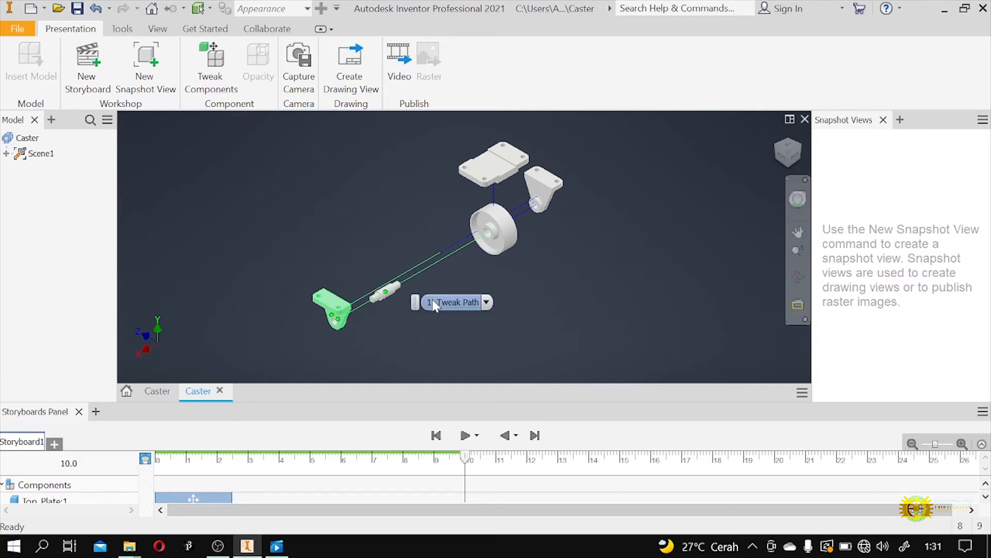
click(545, 345)
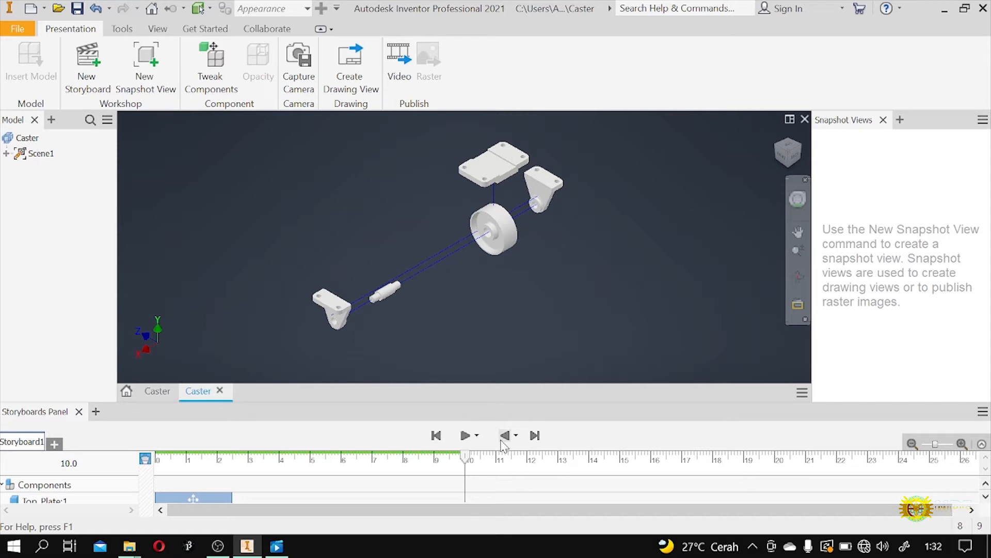
click(436, 435)
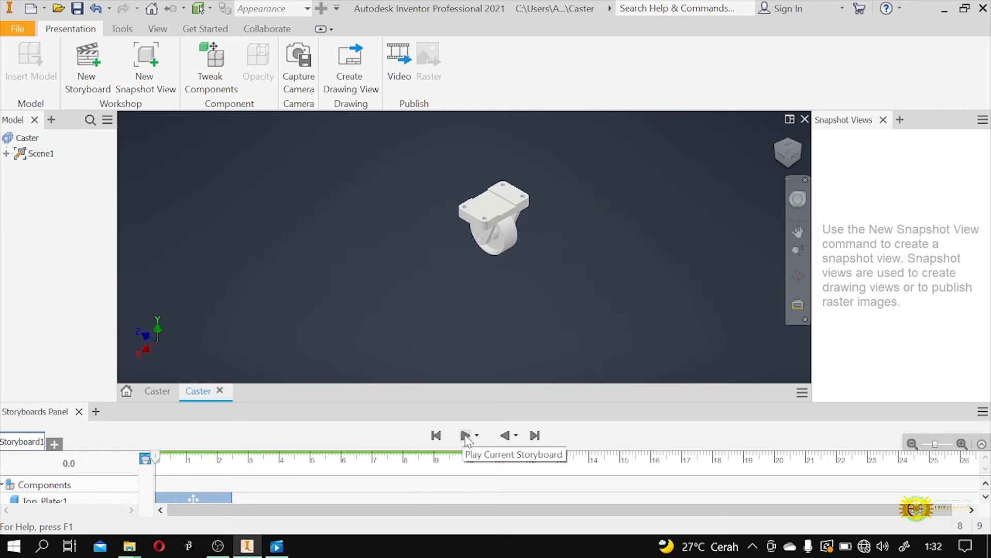
click(466, 435)
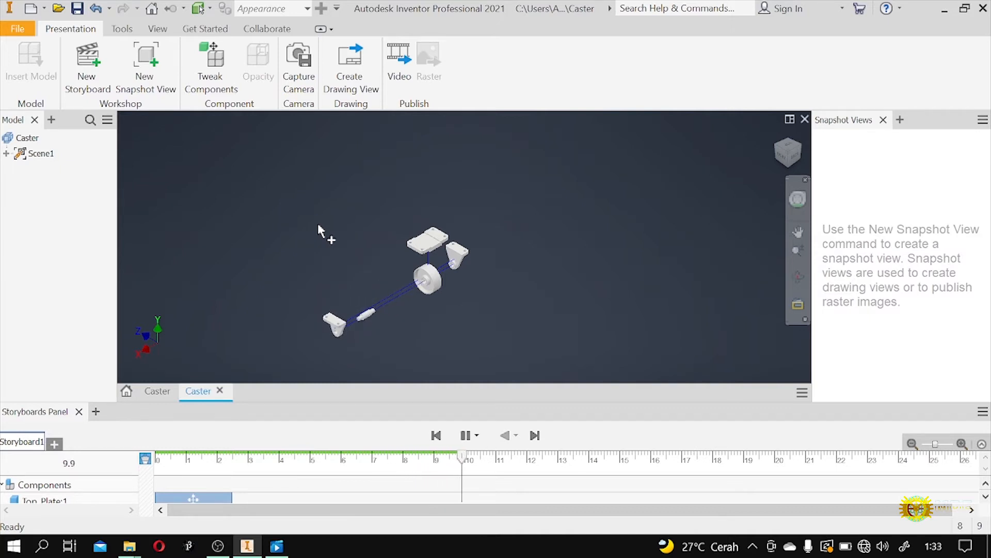
click(535, 435)
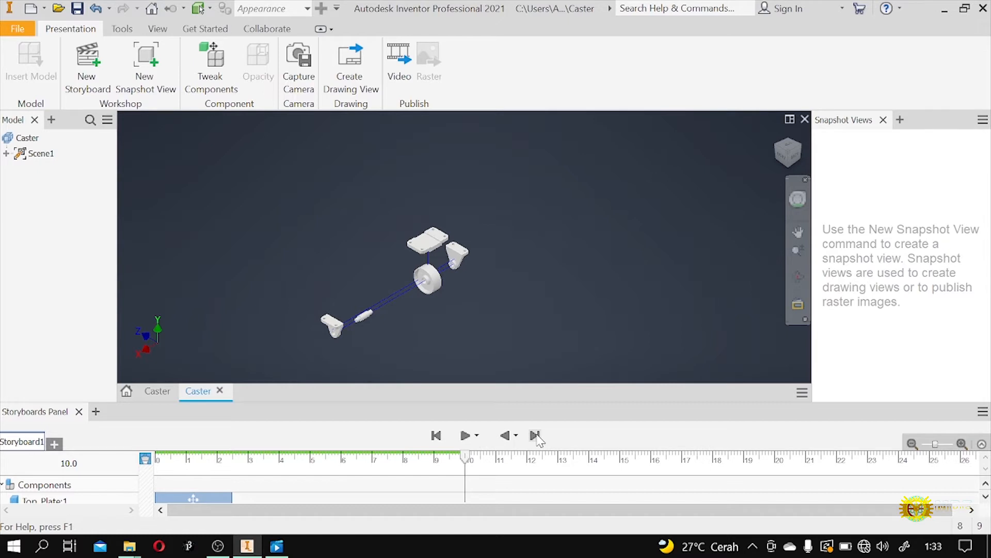
click(511, 436)
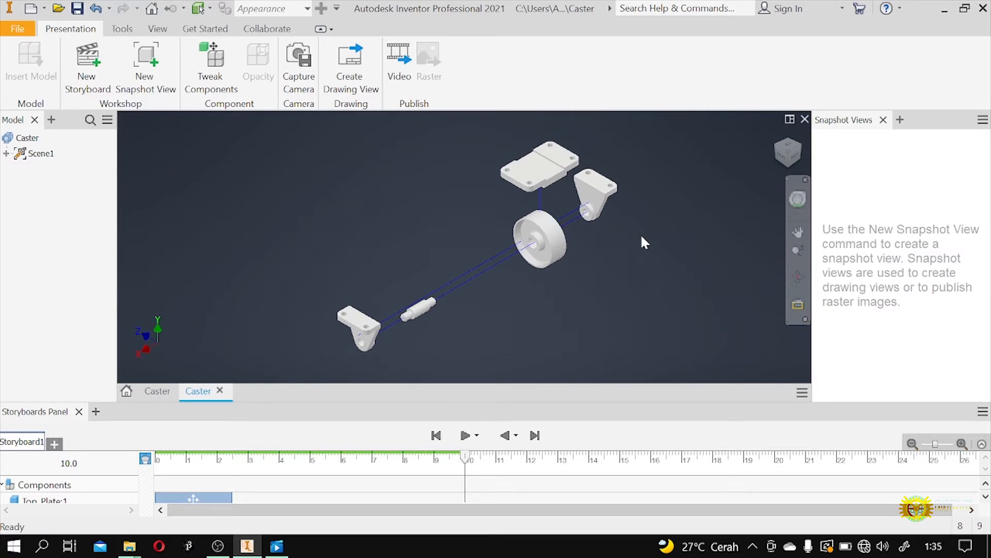
click(465, 437)
Enlarge the Storyboards panel to show every component track, and check which components share each move.
drag(166, 401, 447, 290)
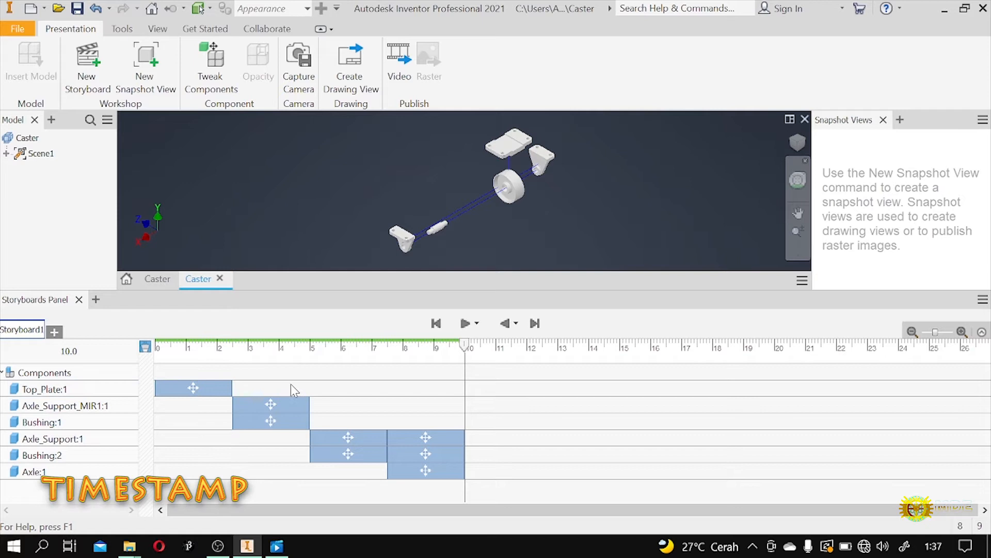
click(161, 389)
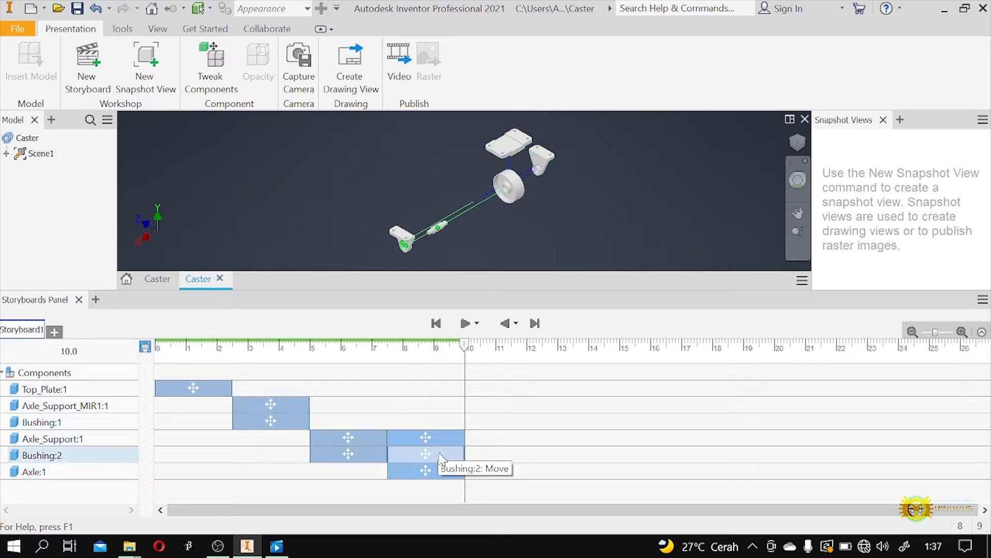
mouse_move(286, 555)
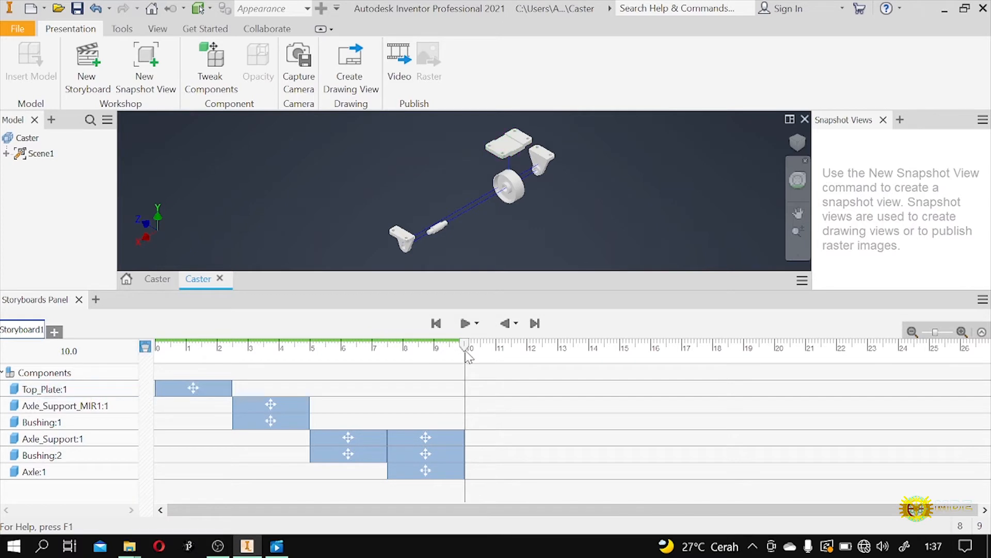
Rewind the playhead to 0, preview the opening of the storyboard, and return the playhead to 0.
drag(466, 346, 155, 351)
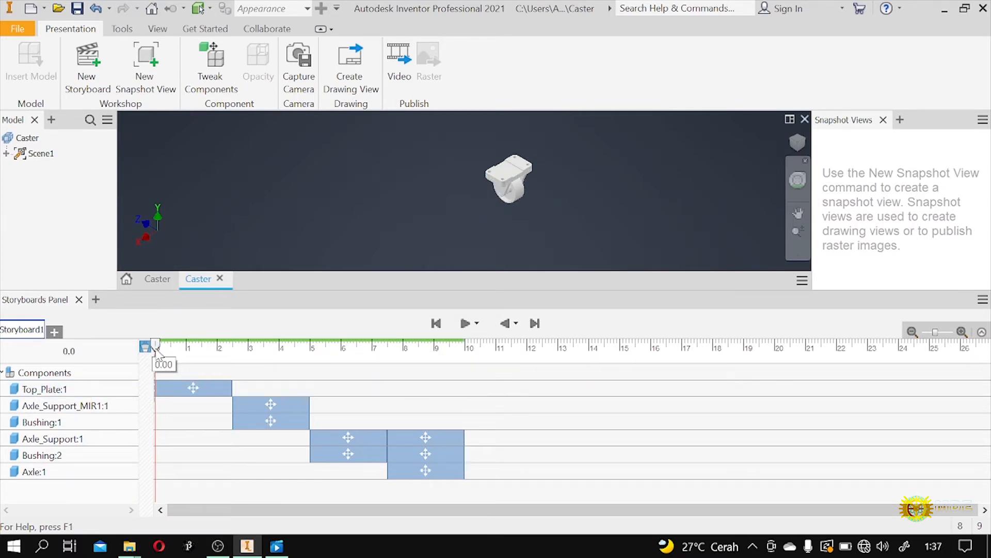
click(464, 324)
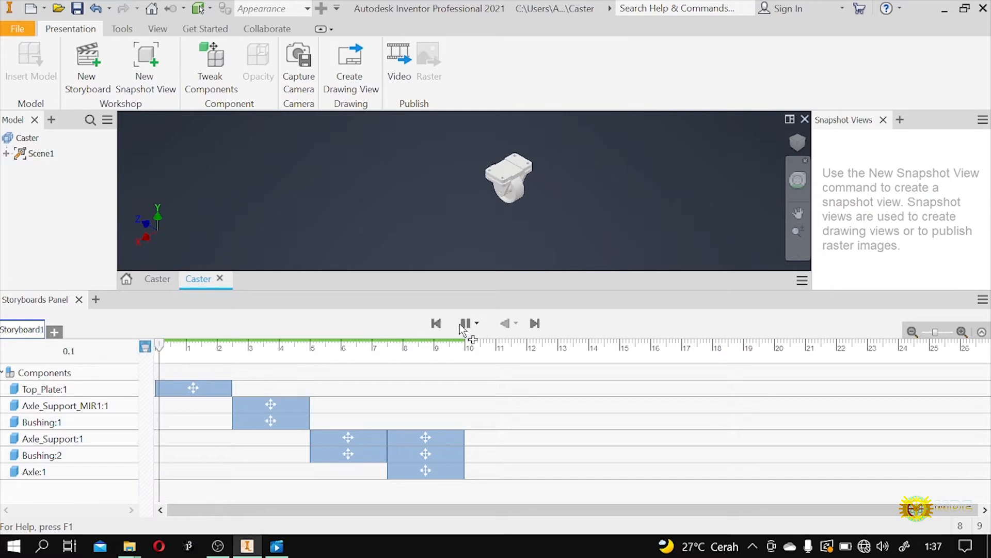
click(465, 324)
drag(223, 351, 156, 351)
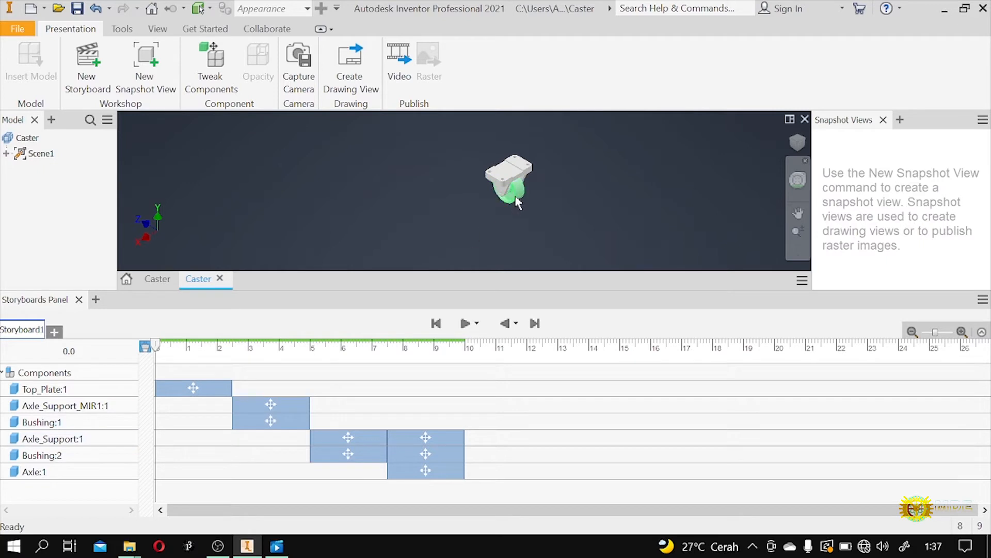
Shift the Top_Plate:1 move to start at 2.5 s and the Axle_Support_MIR1:1 move to start at 0 s.
scroll(514, 199, up, 2)
scroll(506, 173, up, 2)
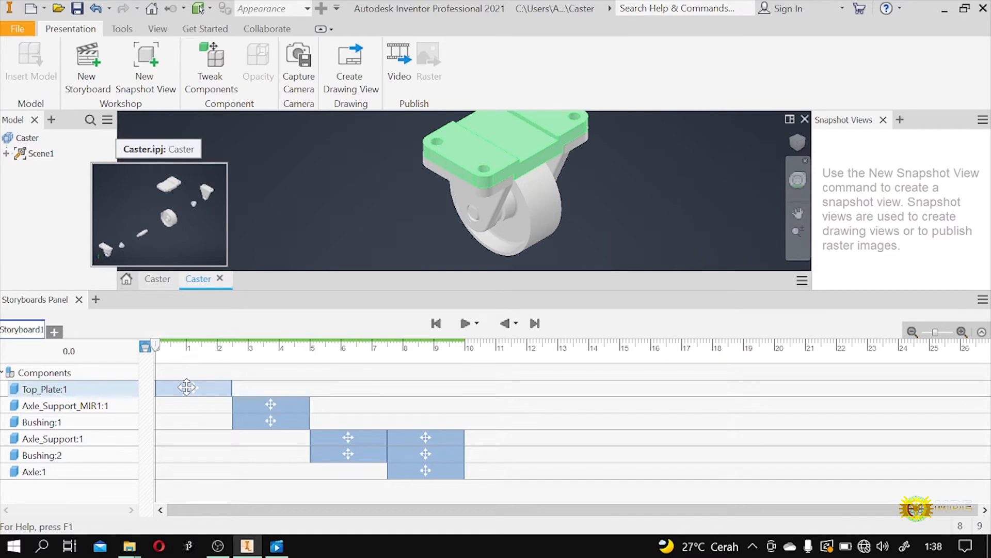
drag(187, 387, 264, 389)
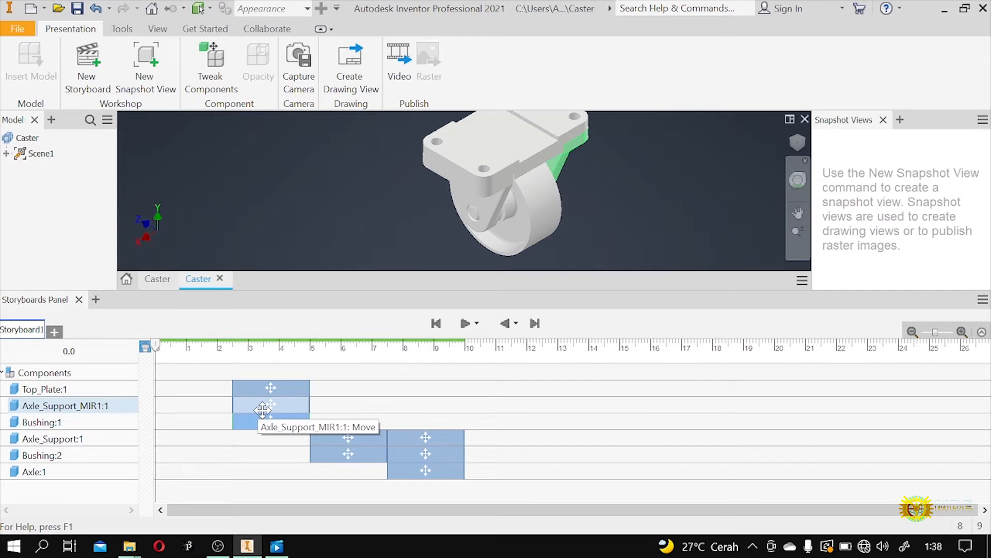
drag(263, 409, 189, 413)
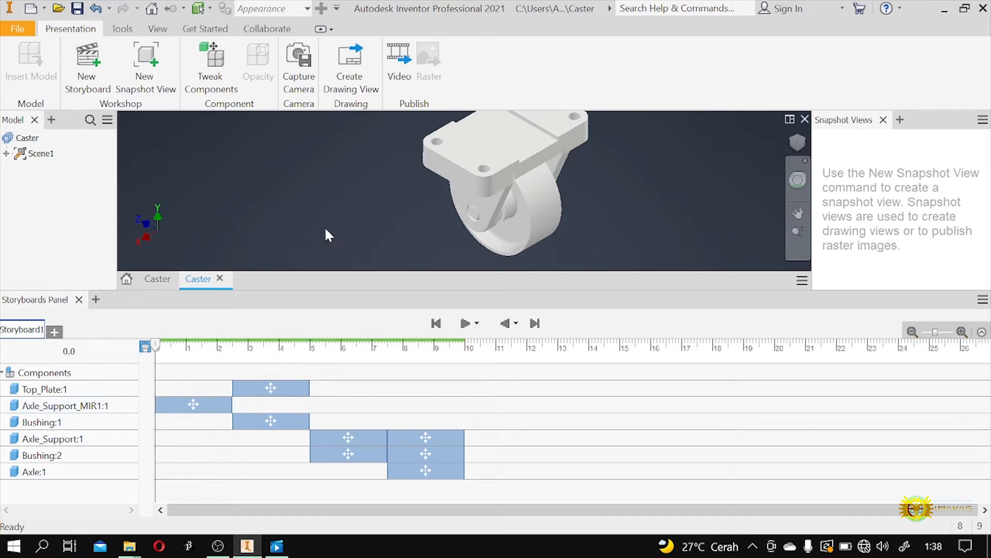
Play the reordered storyboard to review the new sequence and pause it at 8.0 s.
scroll(347, 210, down, 3)
click(465, 324)
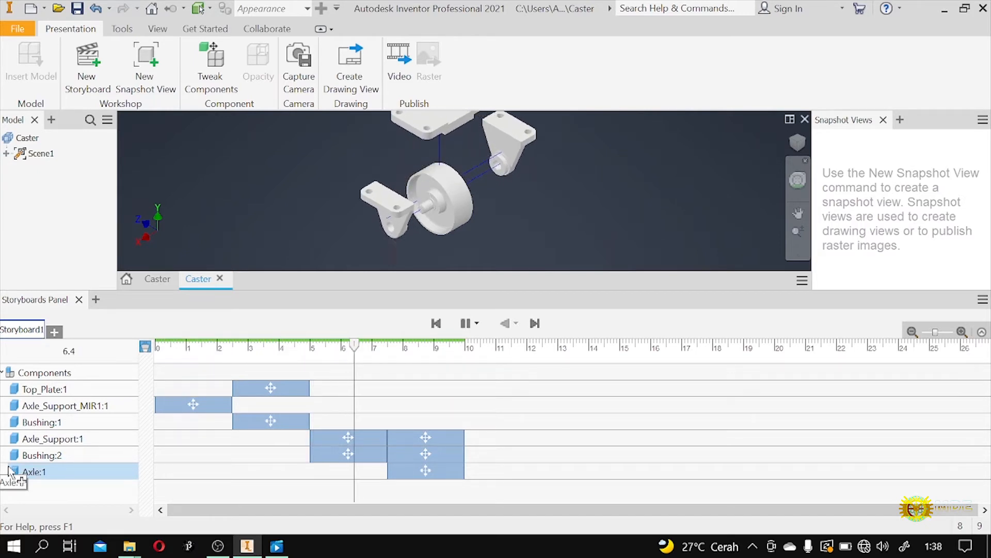
click(464, 326)
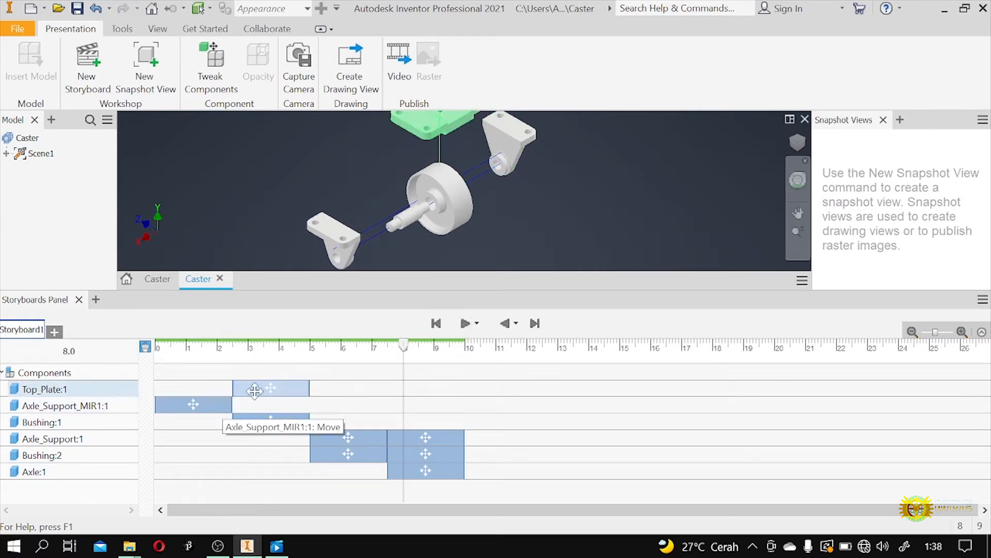
Set the duration of the Top_Plate:1 move to 2.0 s, with the start at 2.50 s.
click(279, 386)
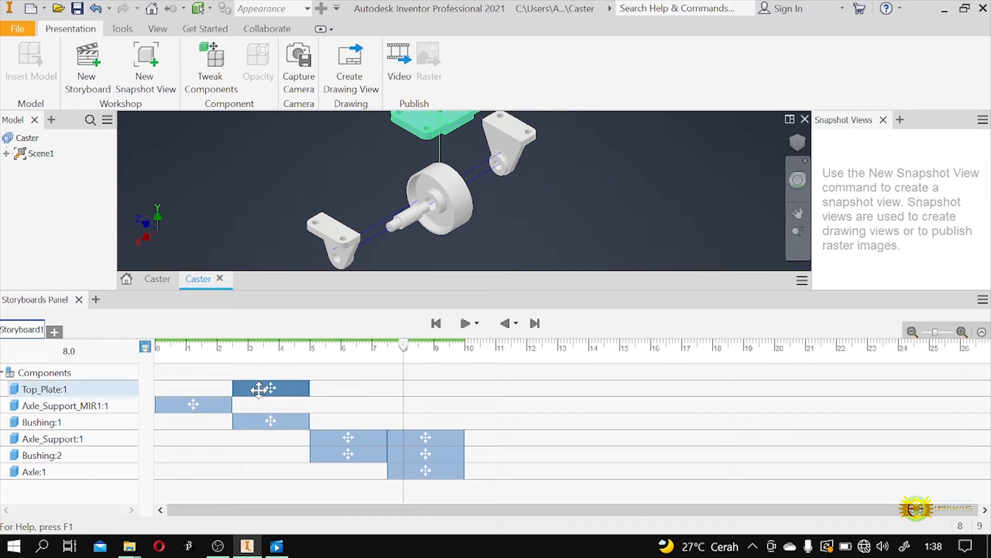
right_click(260, 390)
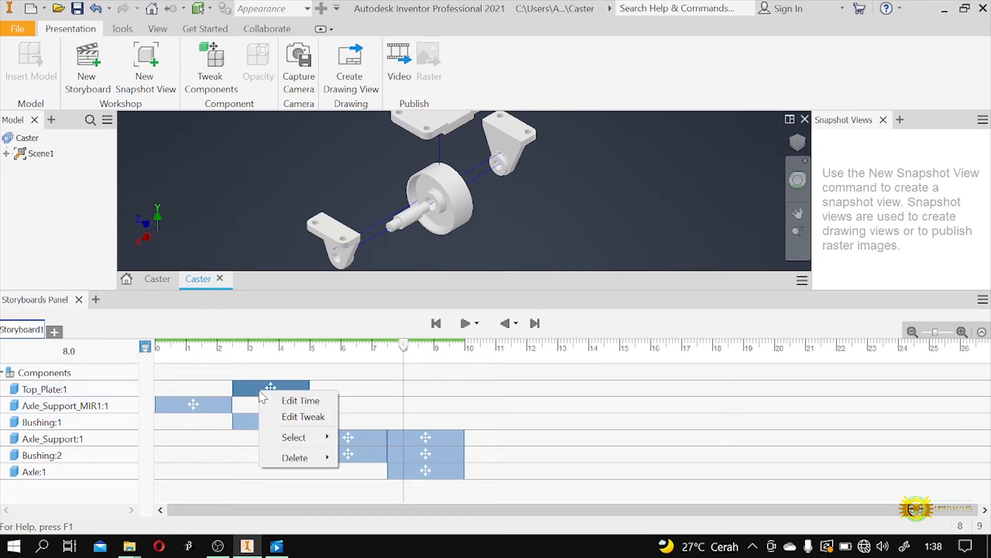
click(309, 401)
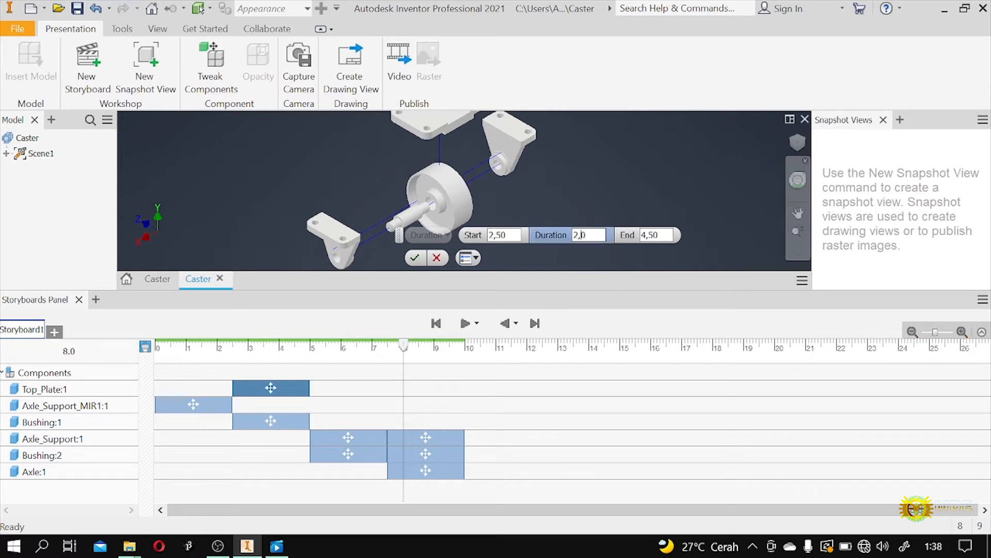
click(415, 258)
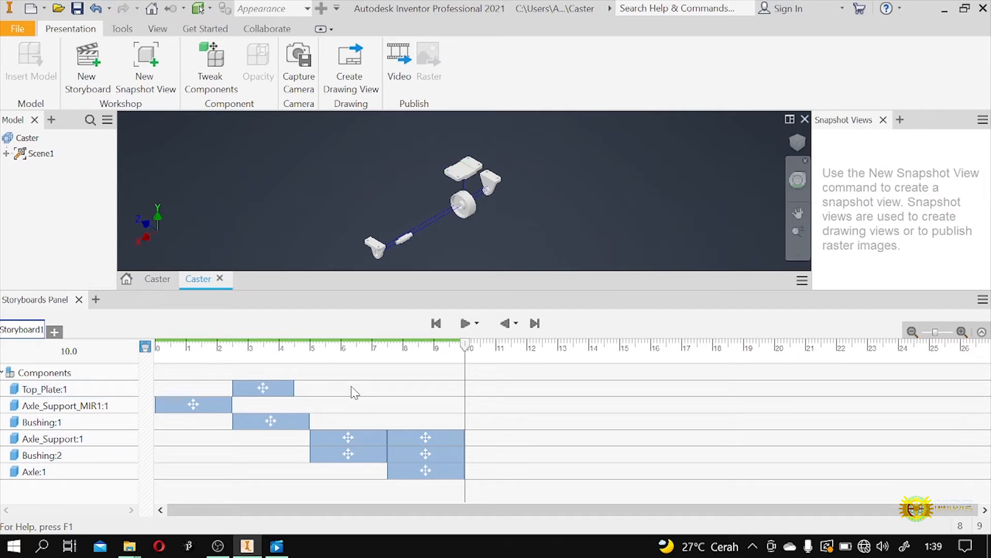
Stretch the end of the Top_Plate:1 move on the timeline to 5 s.
click(284, 386)
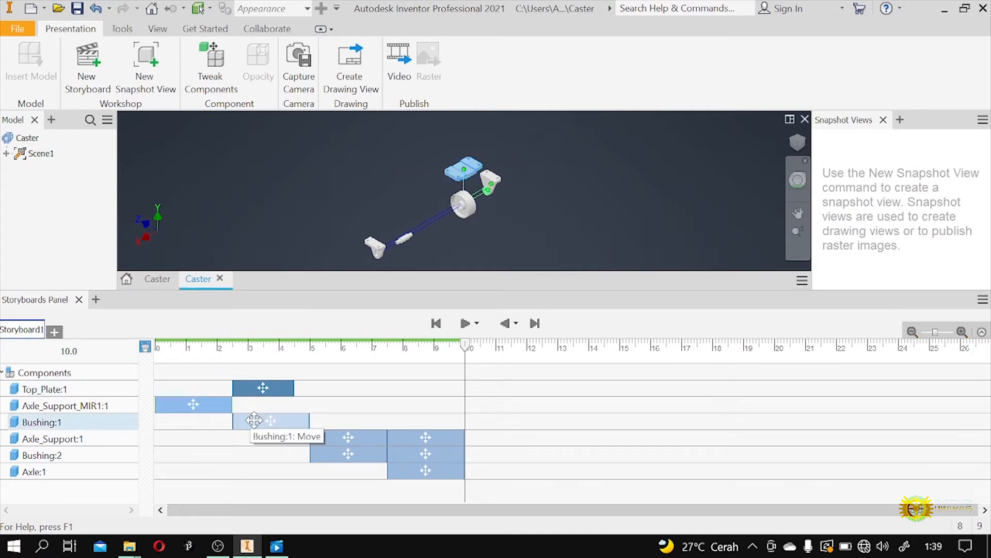
click(266, 387)
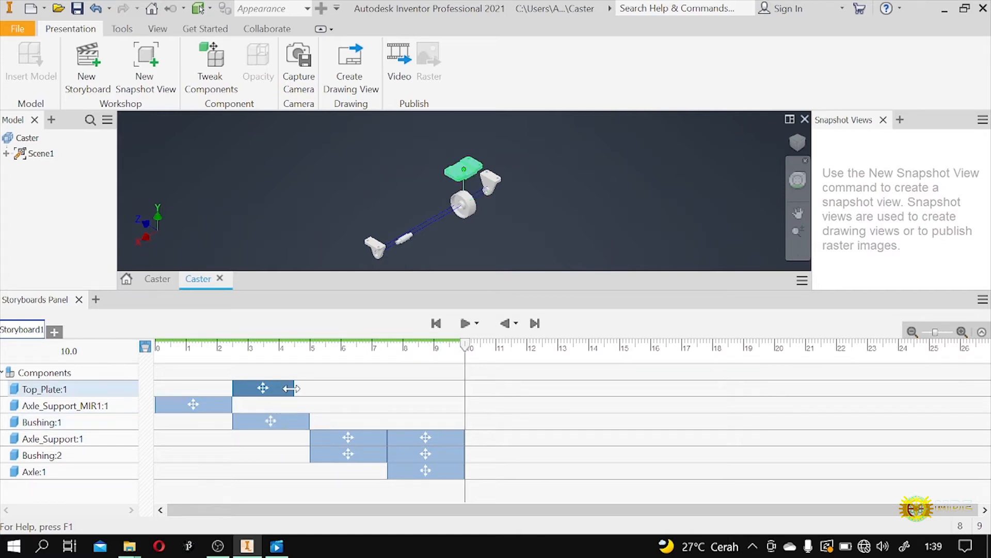
drag(294, 387, 308, 386)
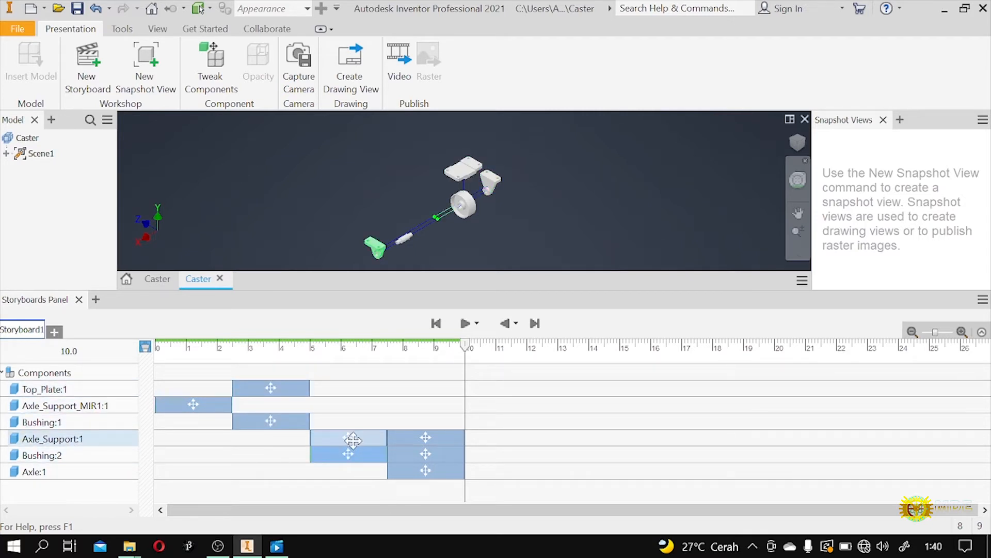
Move the first Axle_Support:1 move to the start of the timeline, ending at about 1.2 s, and play the storyboard.
drag(353, 439, 189, 438)
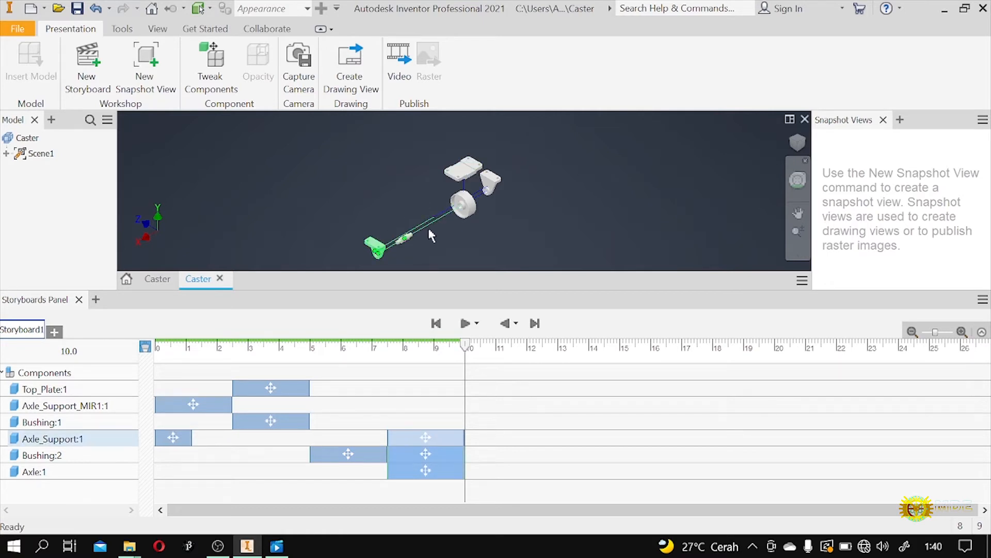
scroll(434, 232, down, 3)
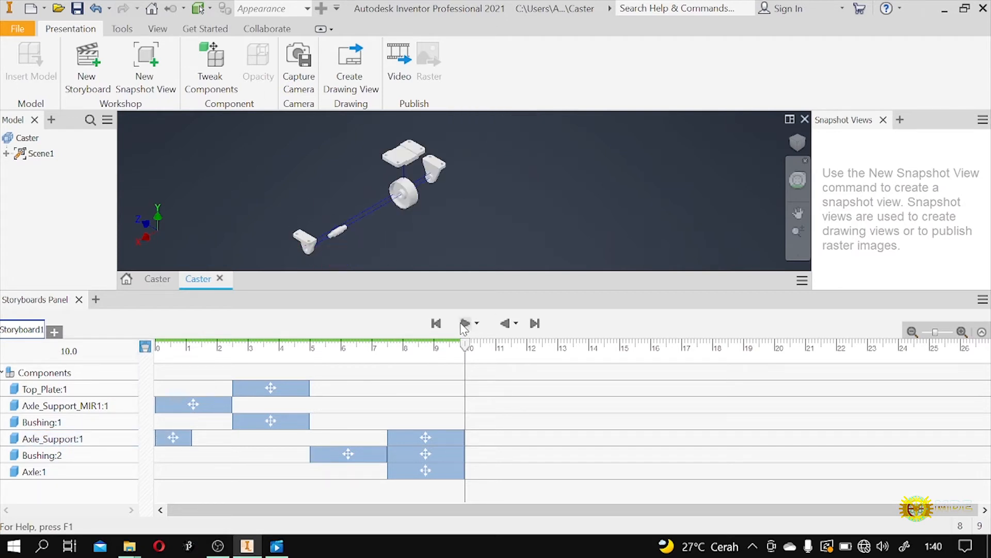
click(466, 323)
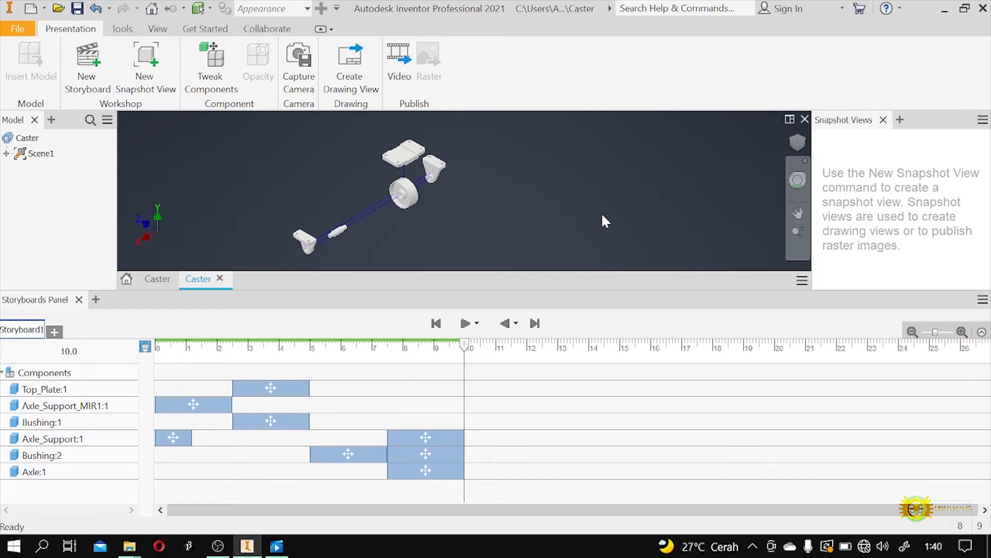
scroll(337, 184, down, 6)
scroll(374, 165, up, 5)
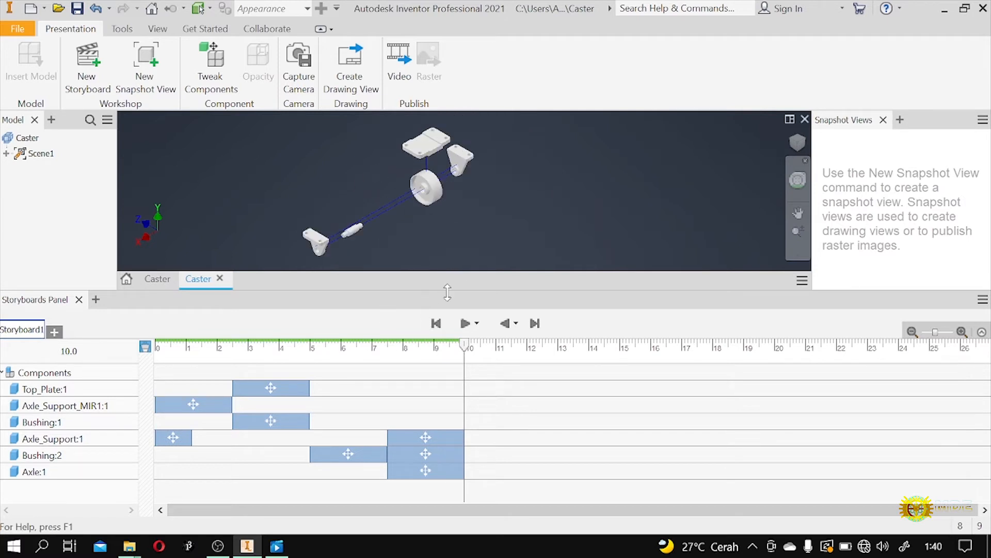
Create a snapshot view of the assembled caster with the playhead in the scratch zone before 0 s.
drag(464, 345, 146, 347)
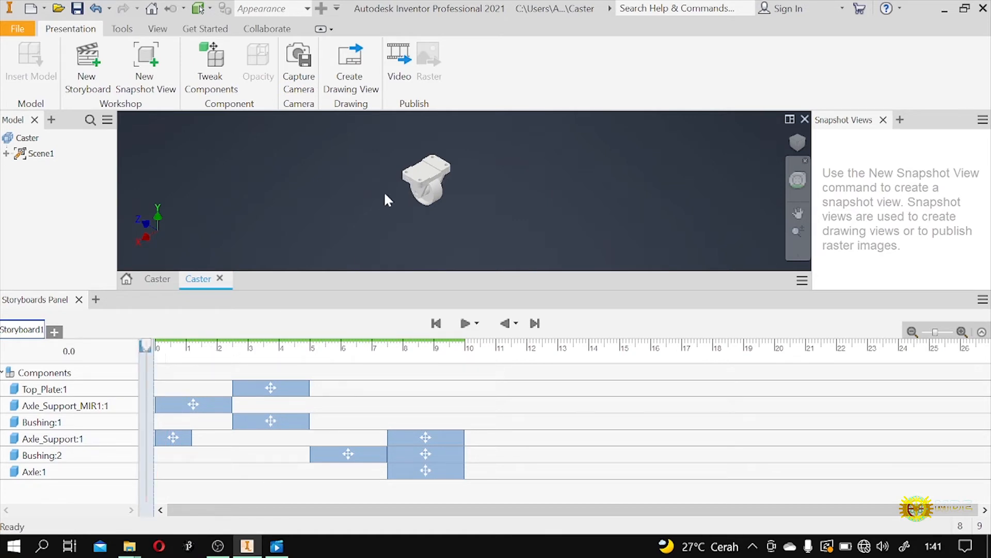
scroll(426, 168, up, 3)
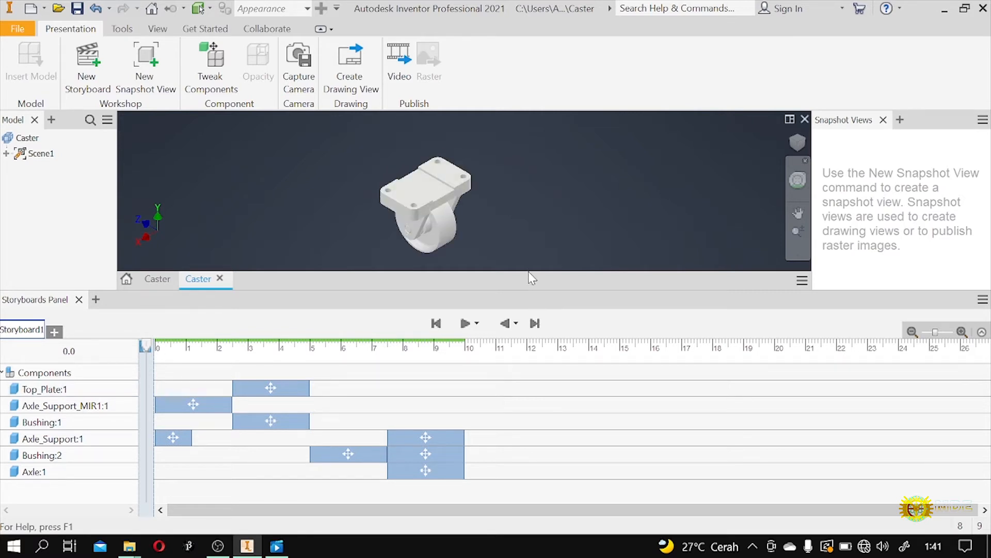
scroll(423, 226, up, 2)
scroll(423, 226, down, 2)
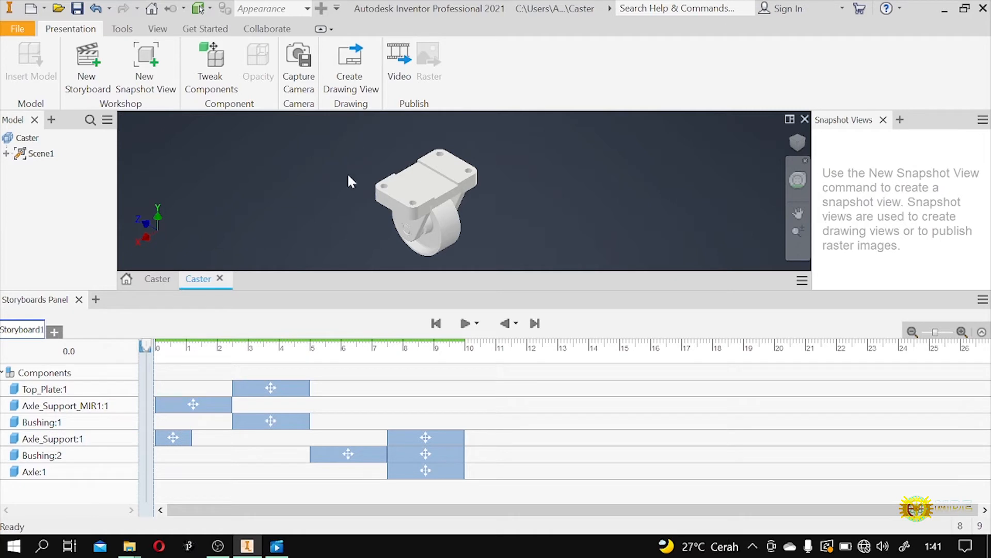
click(147, 61)
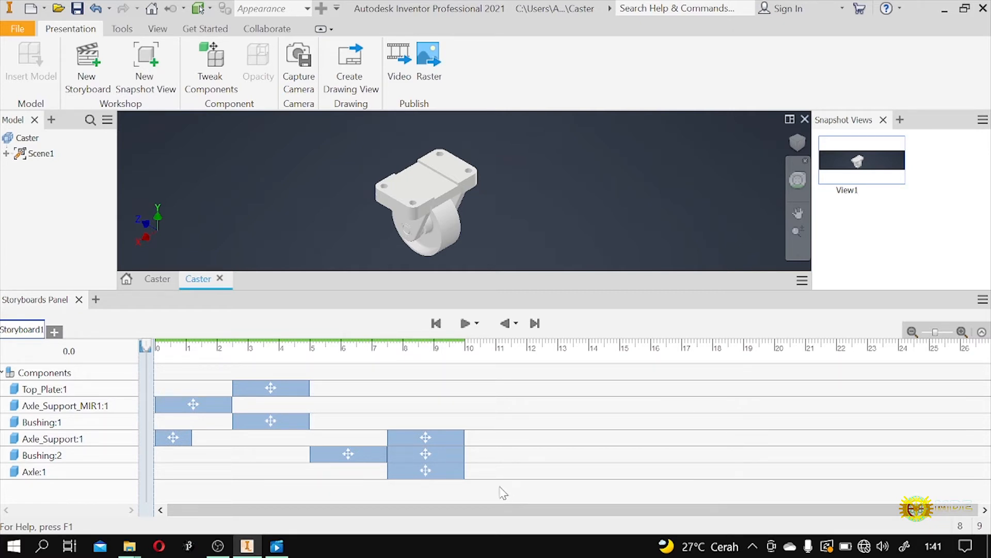
Create a second snapshot view of the exploded caster at 10.0 s and check its storyboard association.
drag(147, 345, 467, 355)
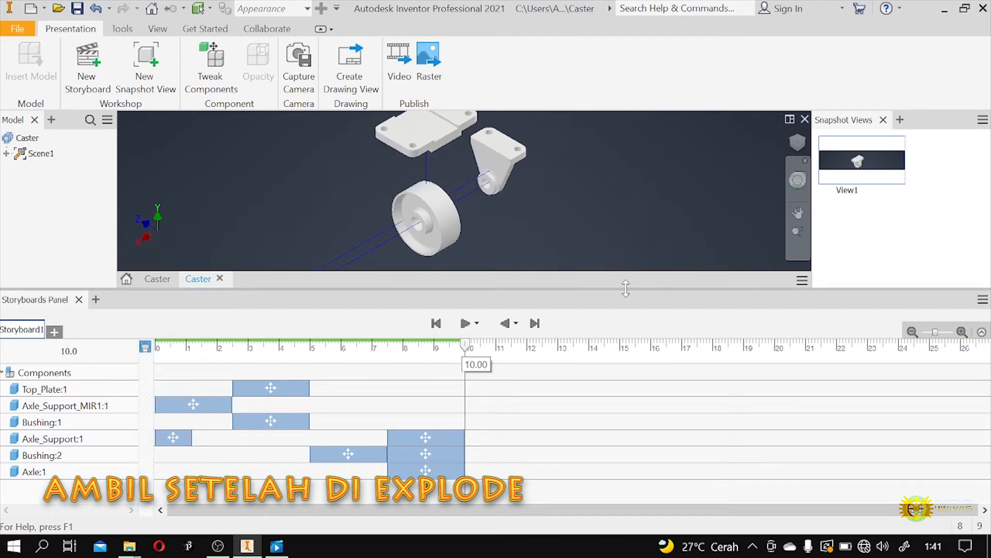
click(153, 58)
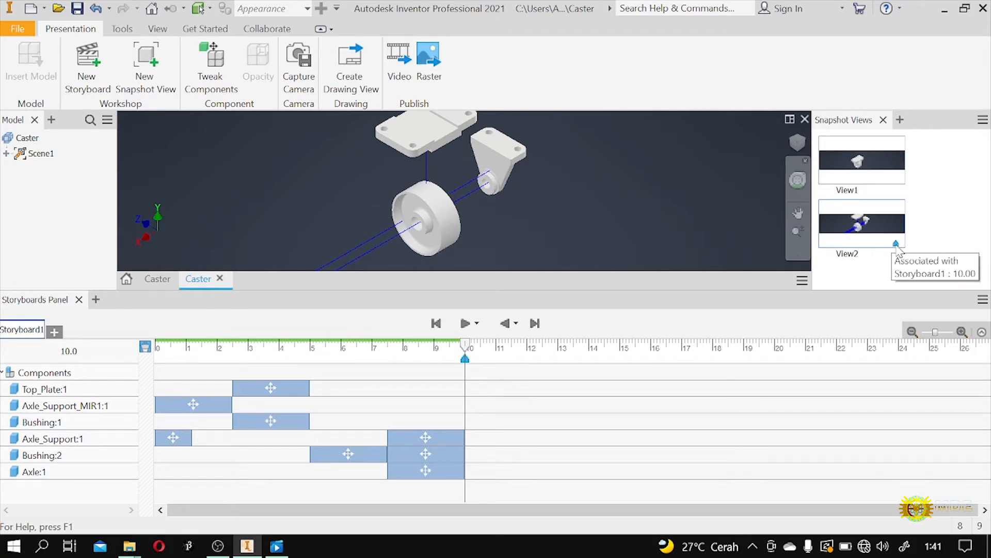
mouse_move(898, 248)
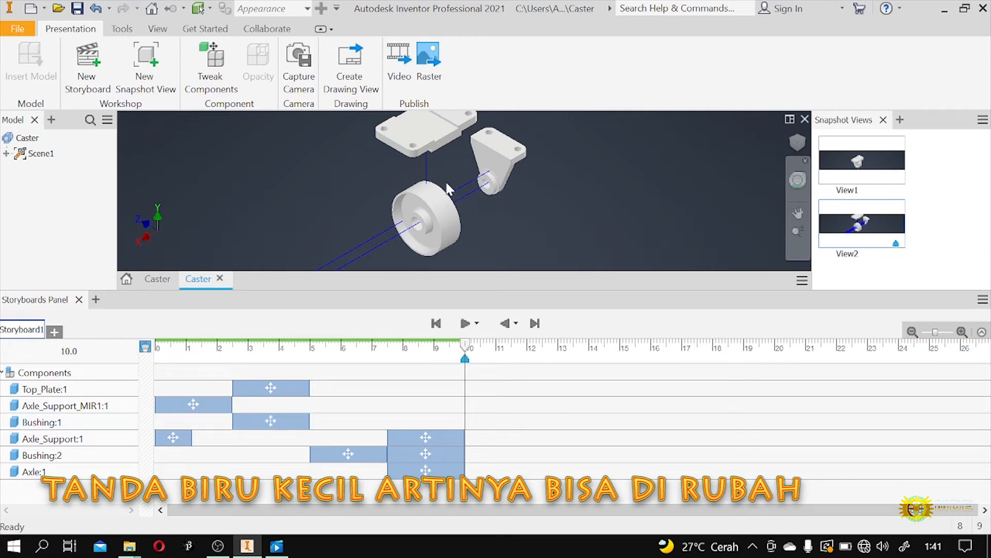
Move the View2 snapshot marker from the end of the storyboard to about 8.5 s on the timeline.
scroll(452, 212, down, 4)
scroll(409, 234, up, 3)
scroll(410, 232, down, 2)
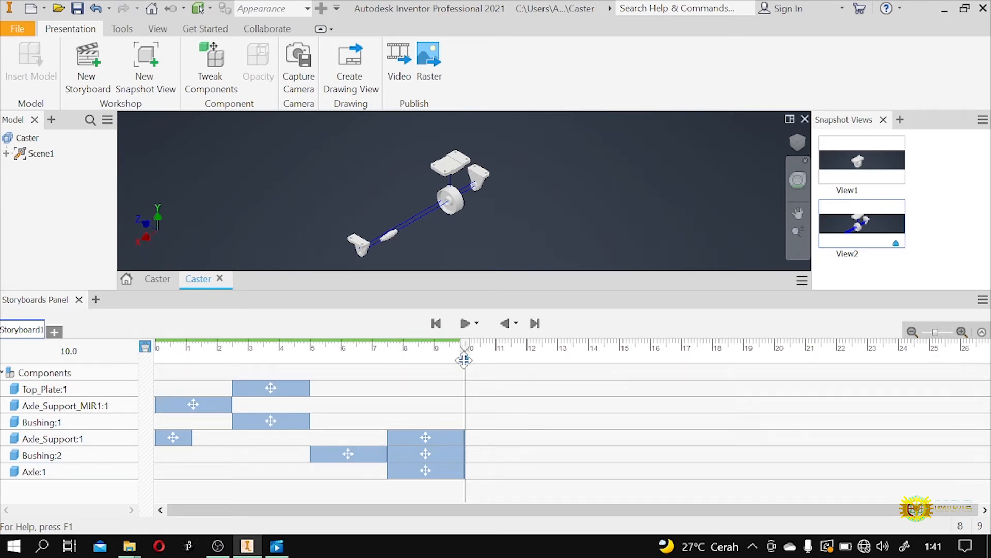
drag(466, 360, 420, 360)
Open snapshot View2 for editing, inspect the exploded caster, and finish the edit without altering components.
click(898, 208)
double_click(868, 225)
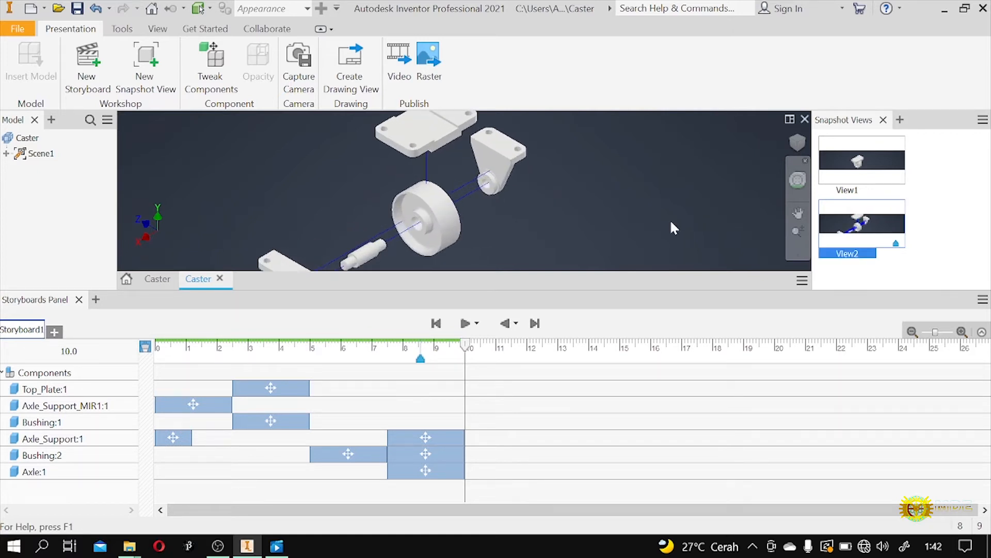
scroll(470, 293, down, 3)
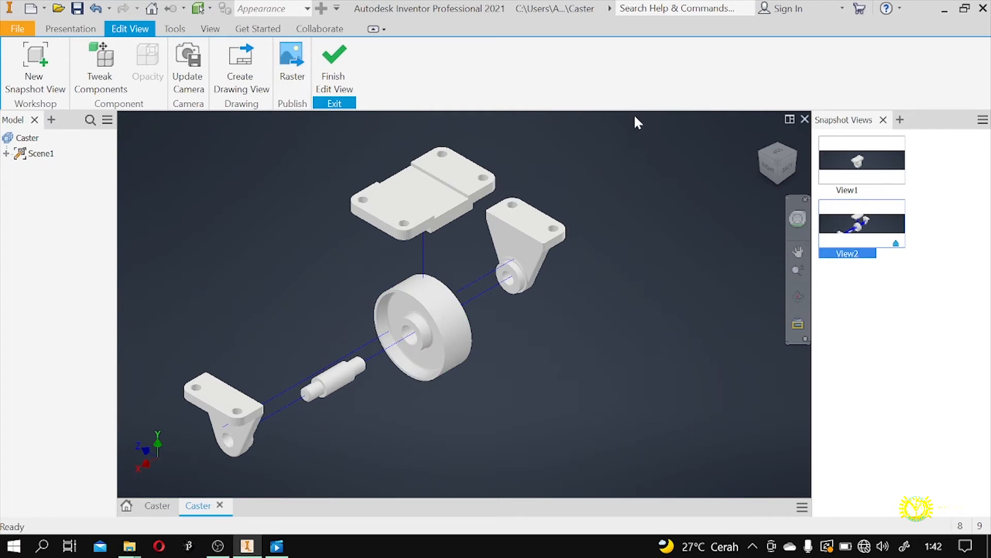
click(336, 73)
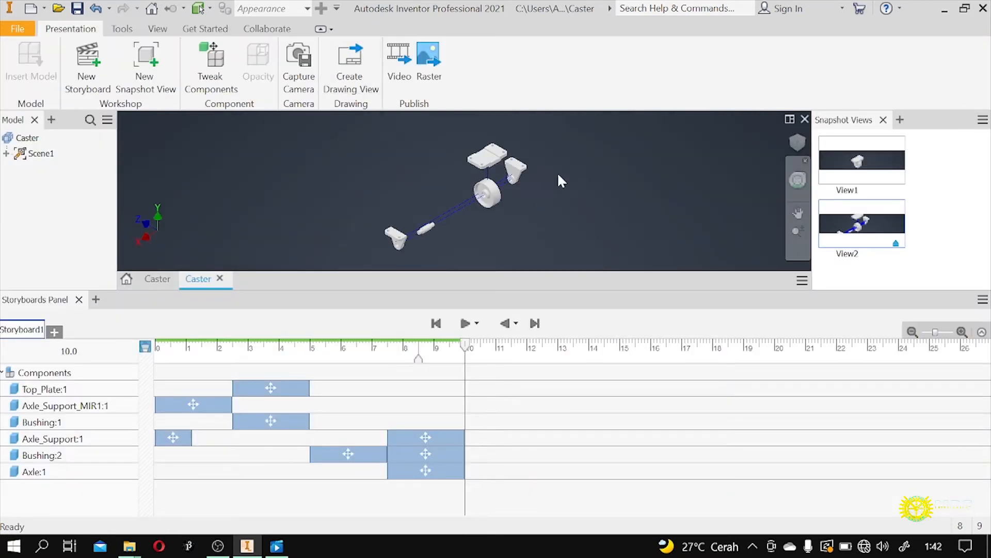
scroll(561, 180, down, 3)
scroll(552, 178, up, 2)
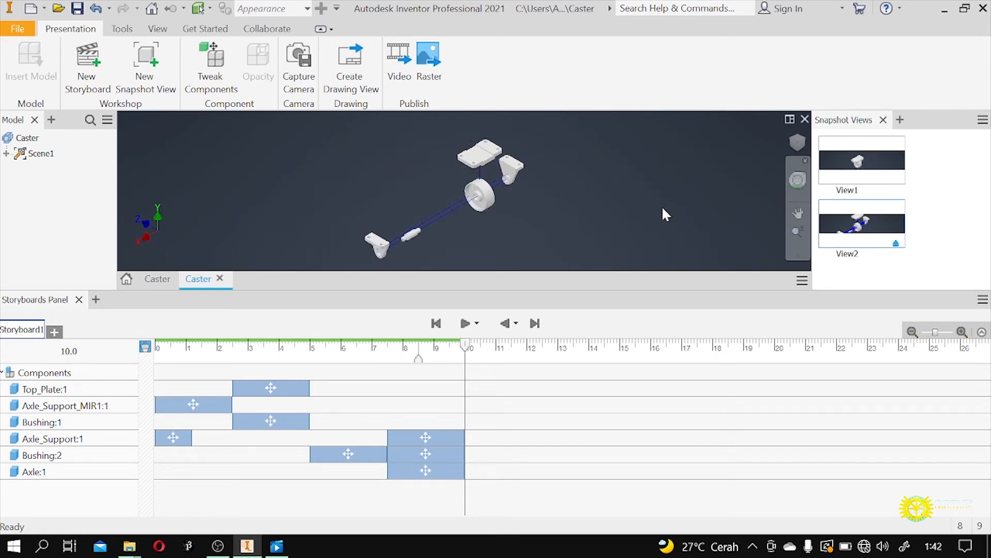
Compare the caster with the playhead in the scratch zone and at 2.3 s on the timeline.
click(146, 346)
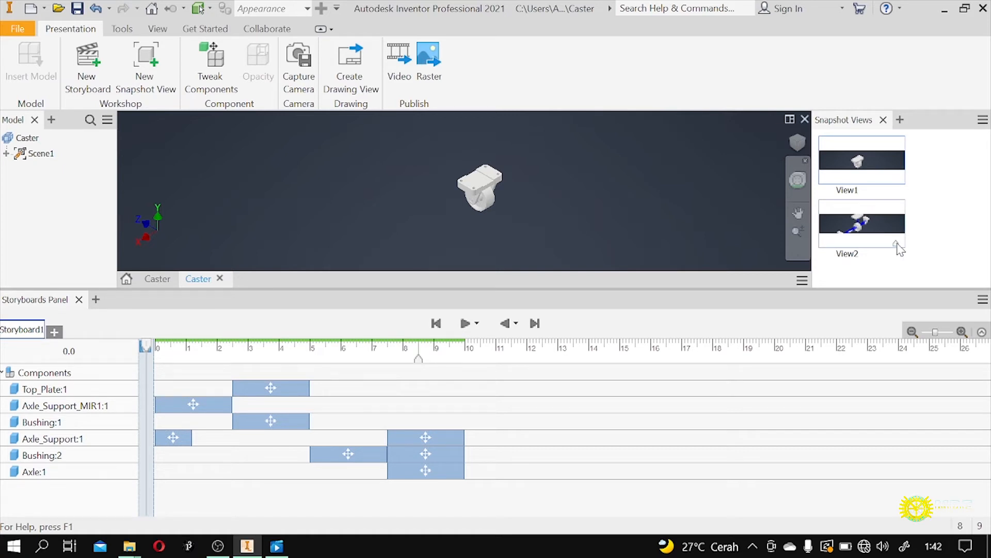
mouse_move(883, 178)
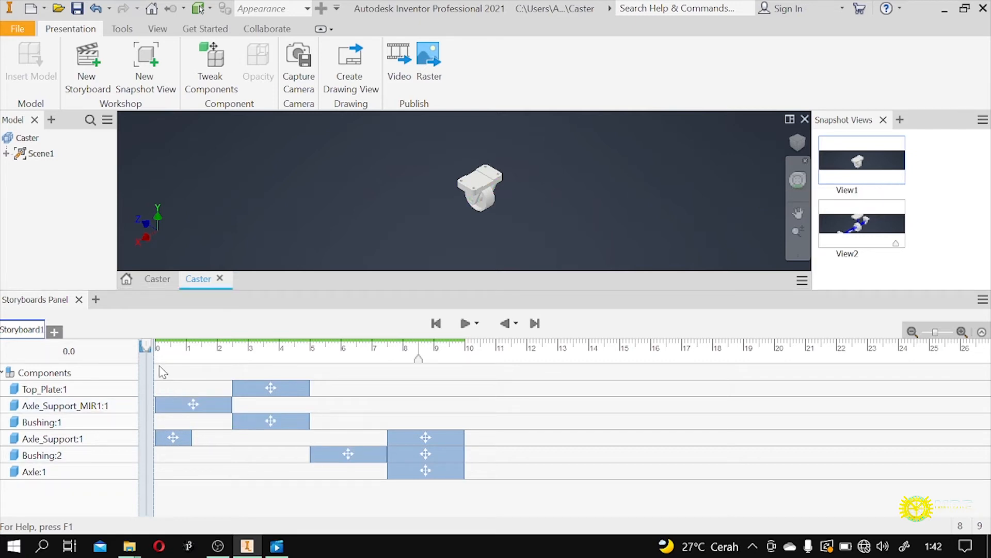
mouse_move(149, 350)
drag(145, 343, 227, 346)
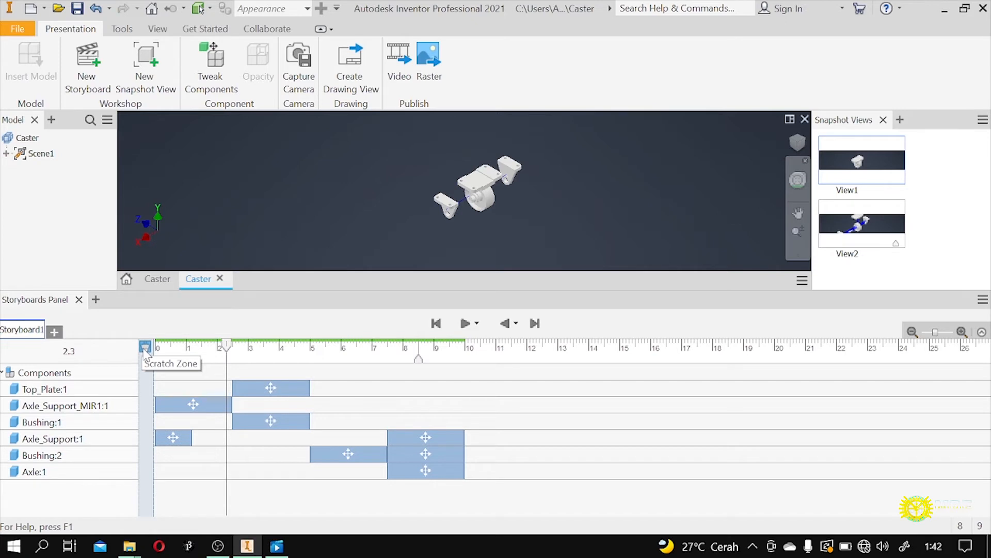
Create a third snapshot view of the caster with the playhead at 0.1 s, just past the scratch zone.
drag(226, 344, 146, 351)
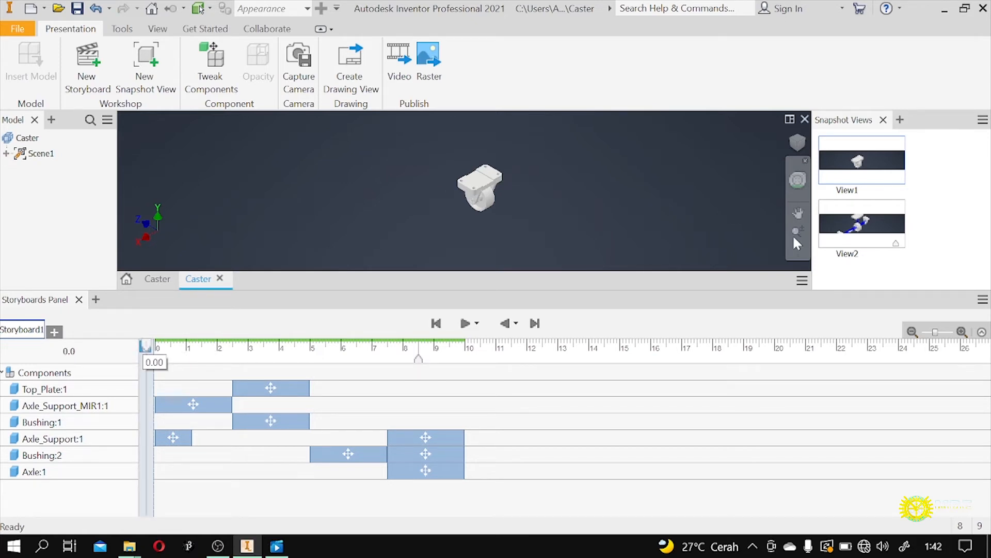
drag(148, 350, 159, 346)
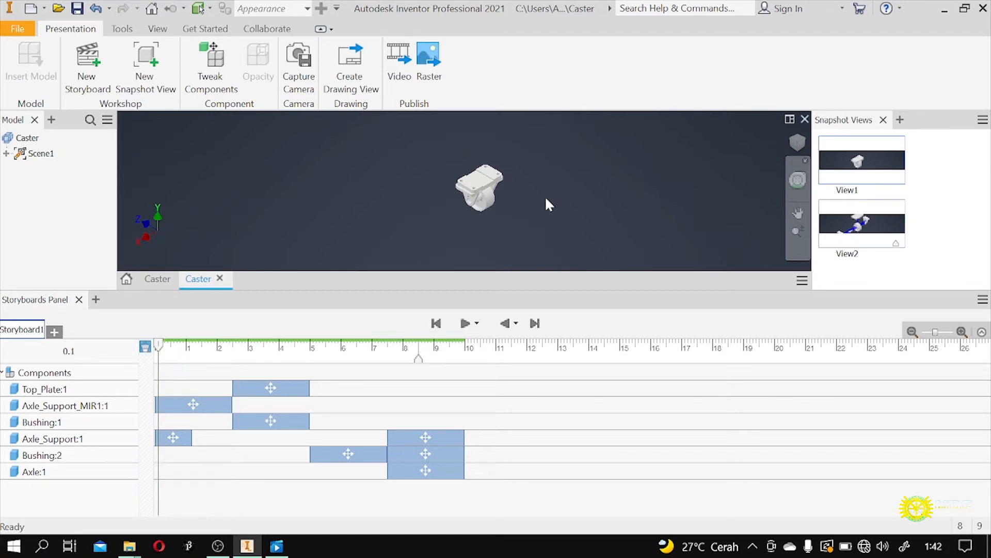
click(145, 59)
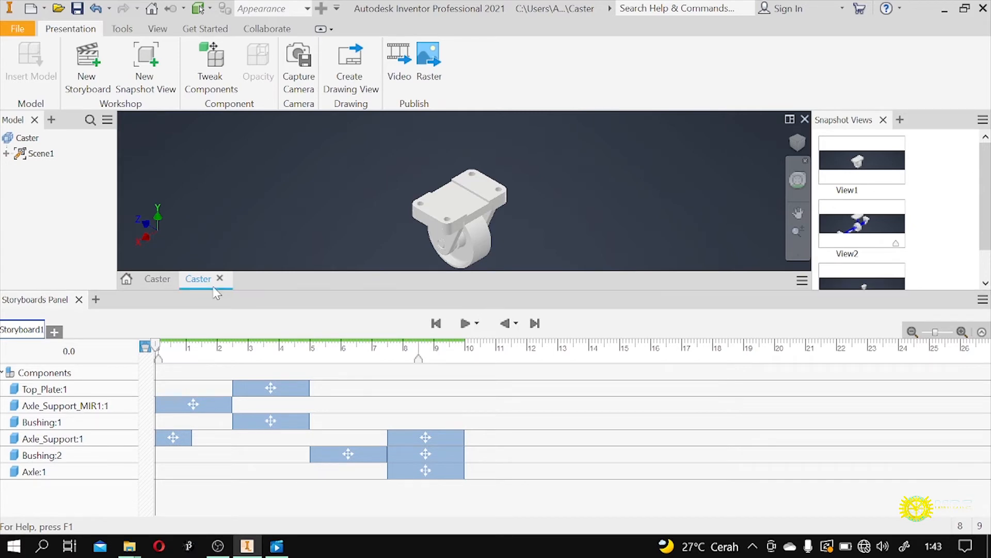
Enlarge the graphics area by reducing the storyboard panel's height, and play the current storyboard.
drag(253, 291, 252, 364)
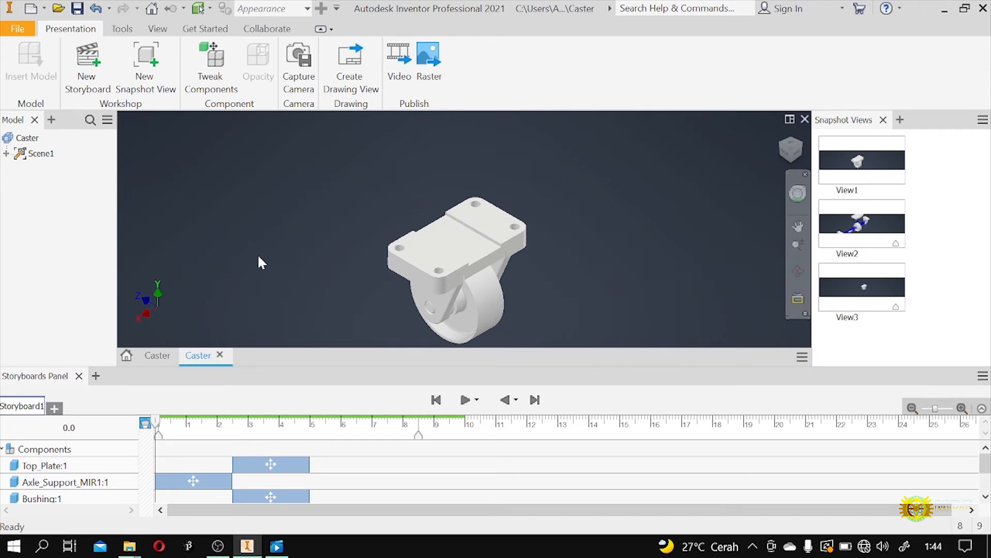
scroll(374, 173, up, 3)
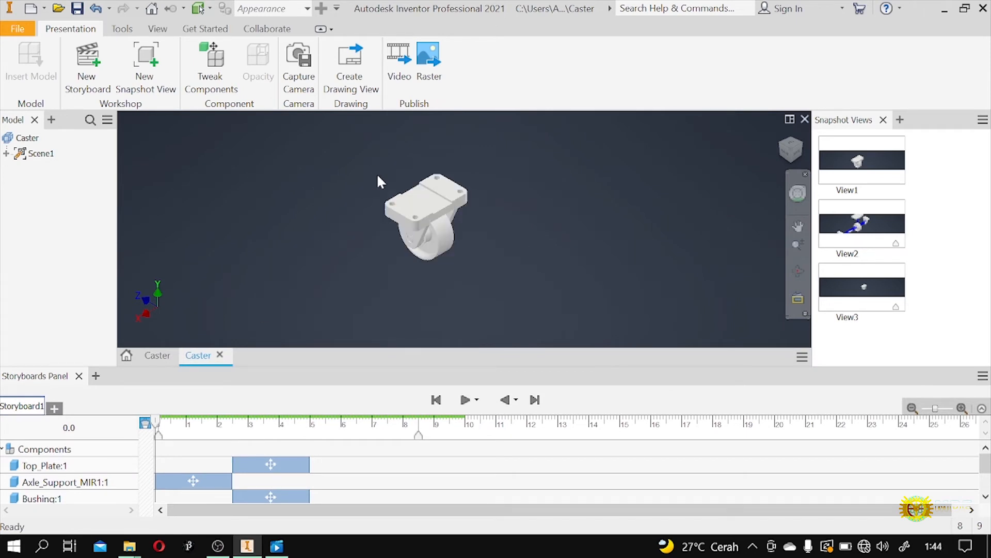
click(464, 401)
Capture a camera position at 5.0 s with the exploded caster rotated to an angled view from below.
drag(157, 421, 310, 432)
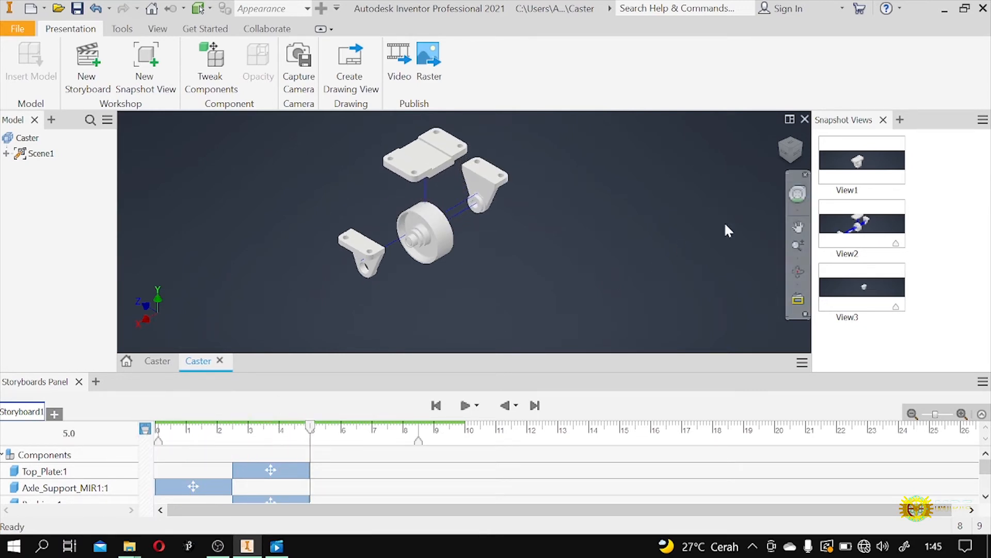
click(787, 152)
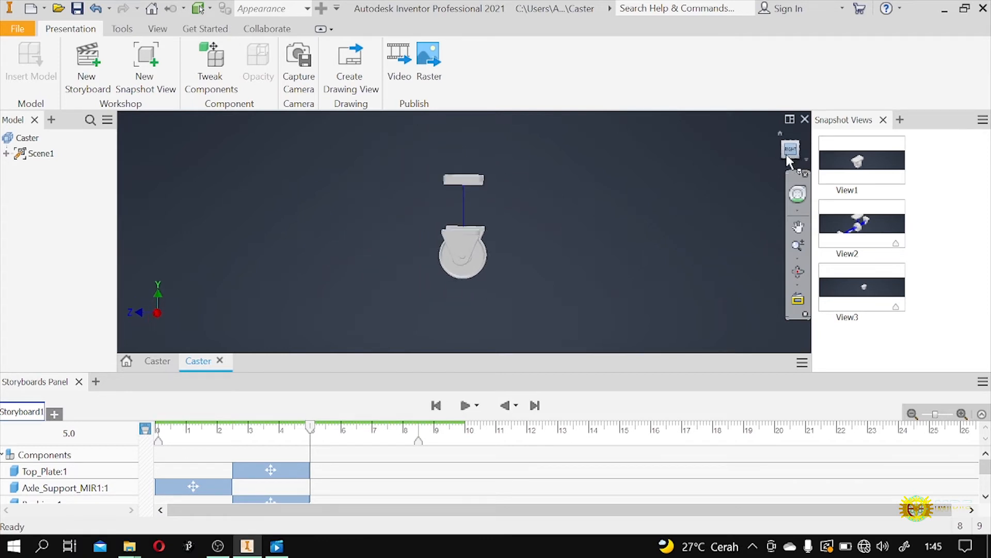
scroll(497, 253, up, 3)
click(789, 154)
click(797, 154)
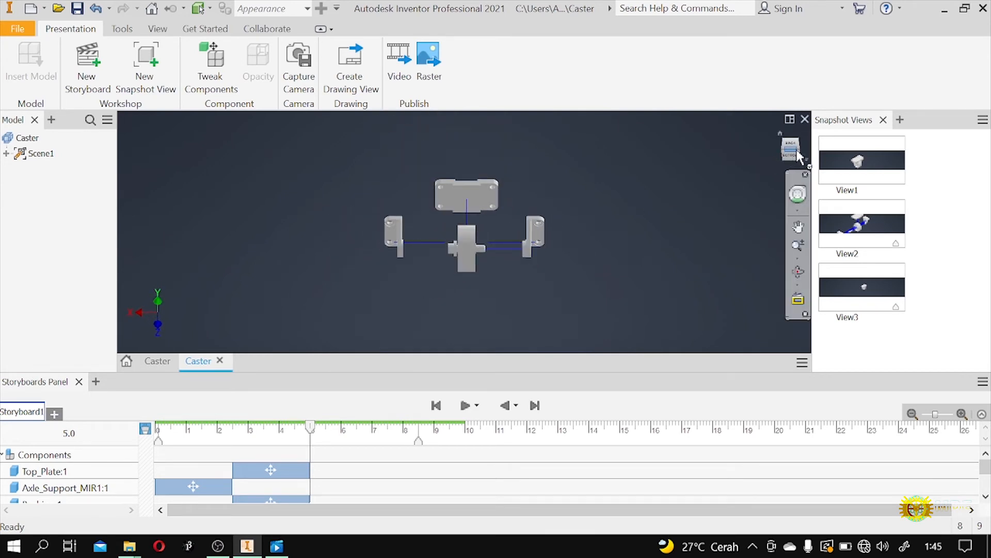
click(785, 155)
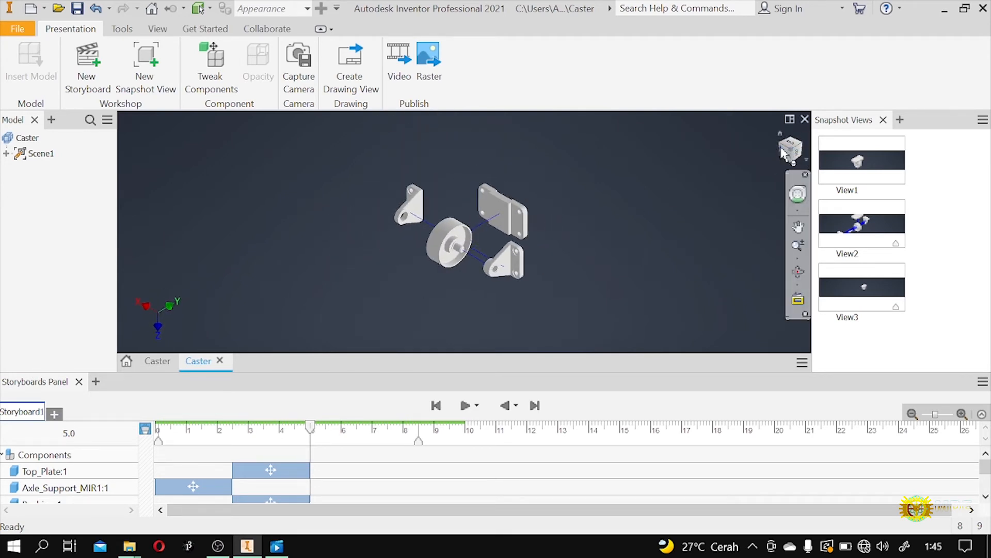
click(782, 152)
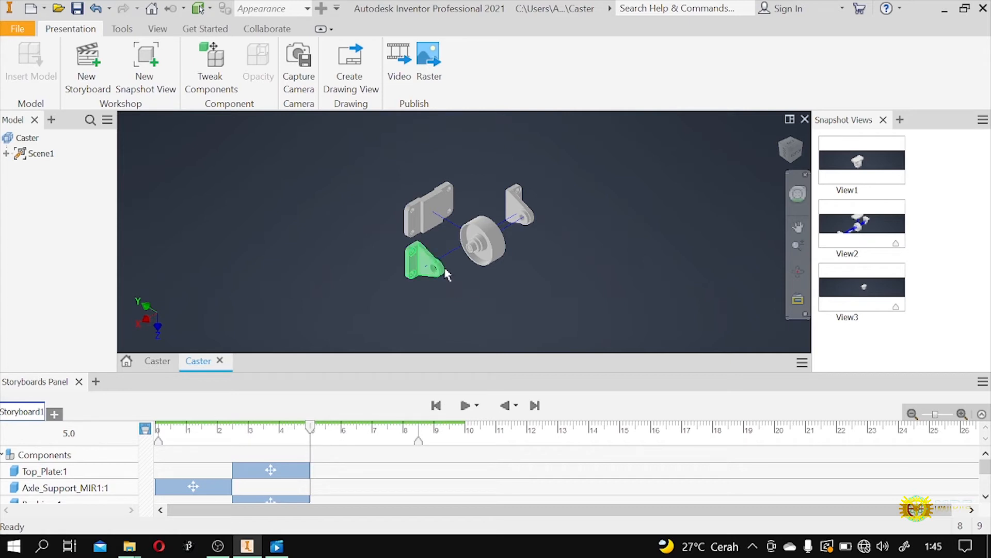
click(309, 63)
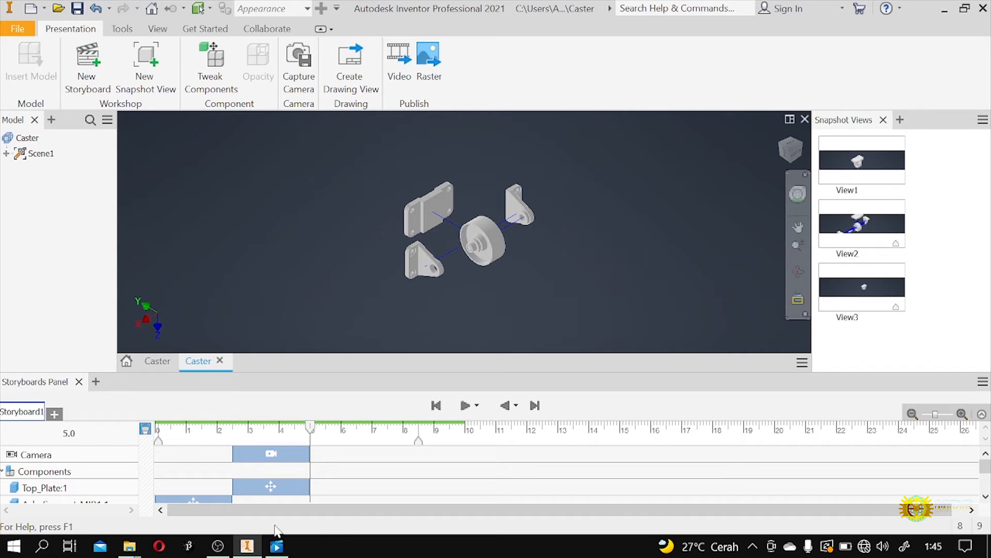
Rewind the storyboard to the start and play it to check the captured camera move.
mouse_move(218, 547)
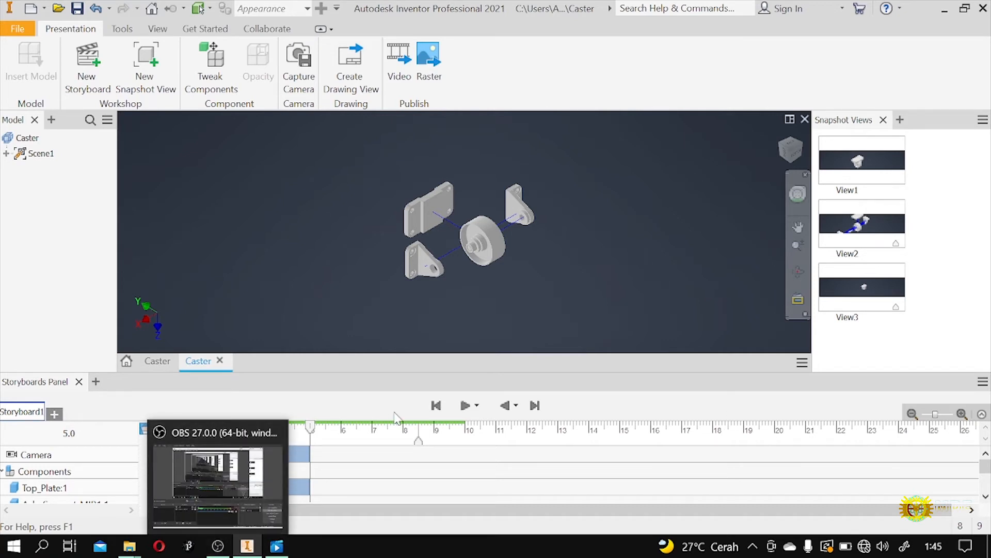
click(436, 405)
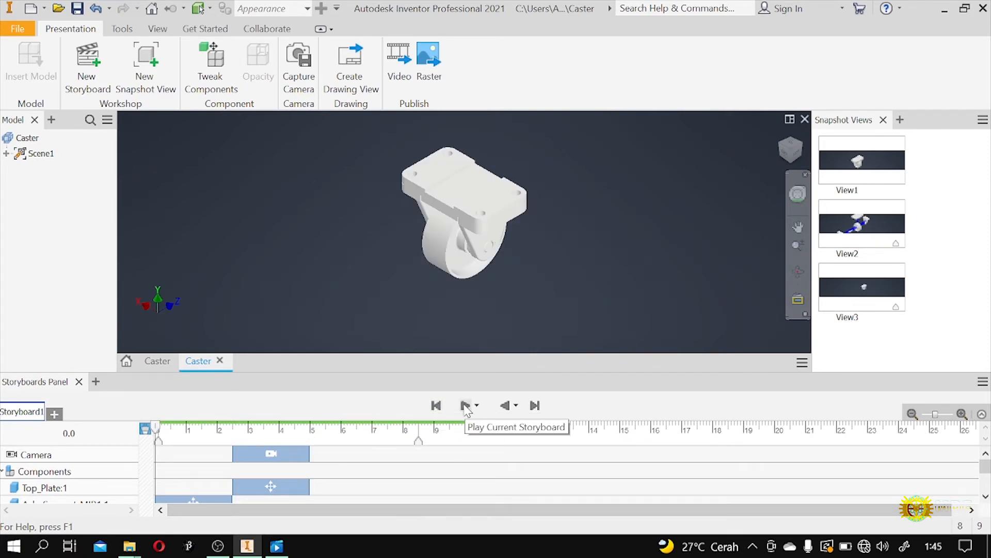
click(465, 405)
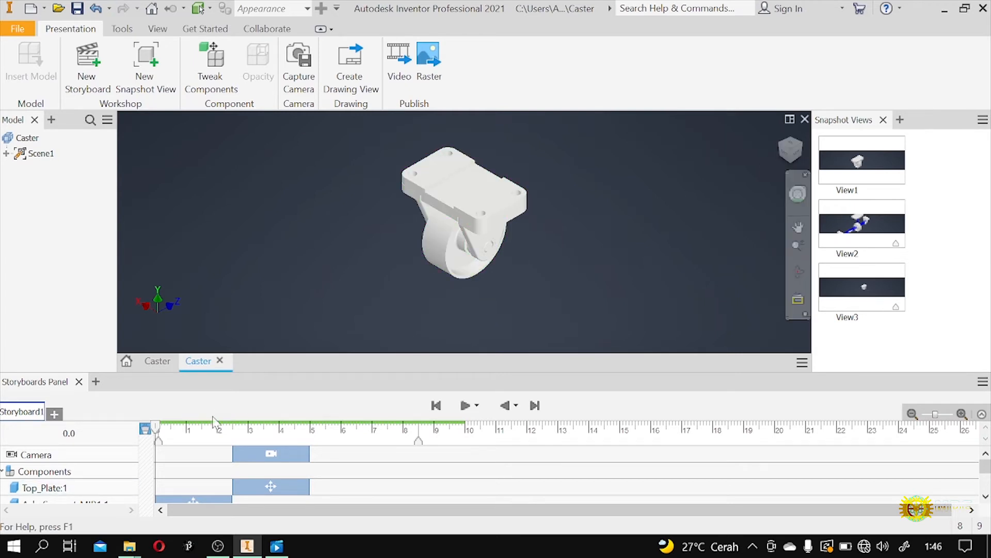
Capture a front-view camera position at 2.1 s and replay the storyboard from 0 s.
scroll(468, 309, down, 2)
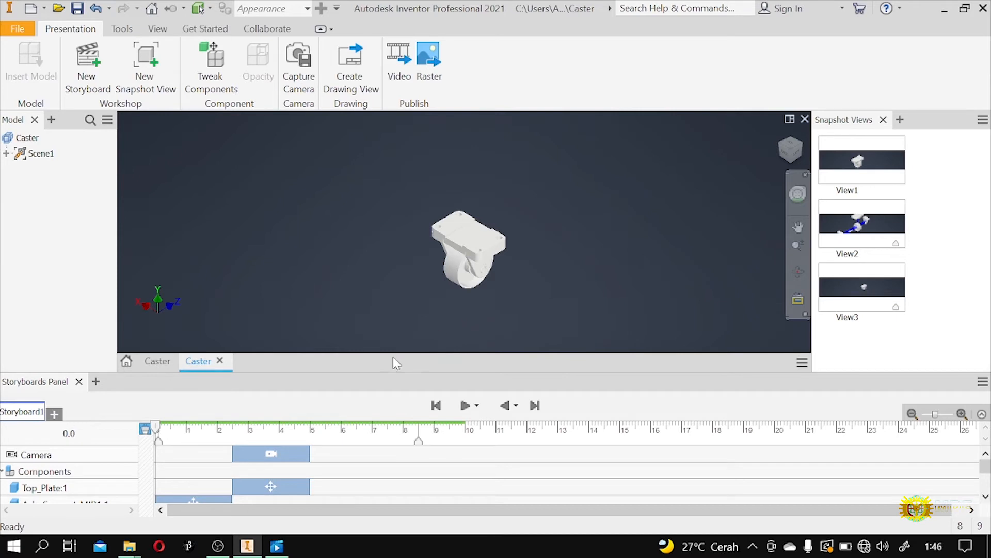
drag(157, 429, 221, 431)
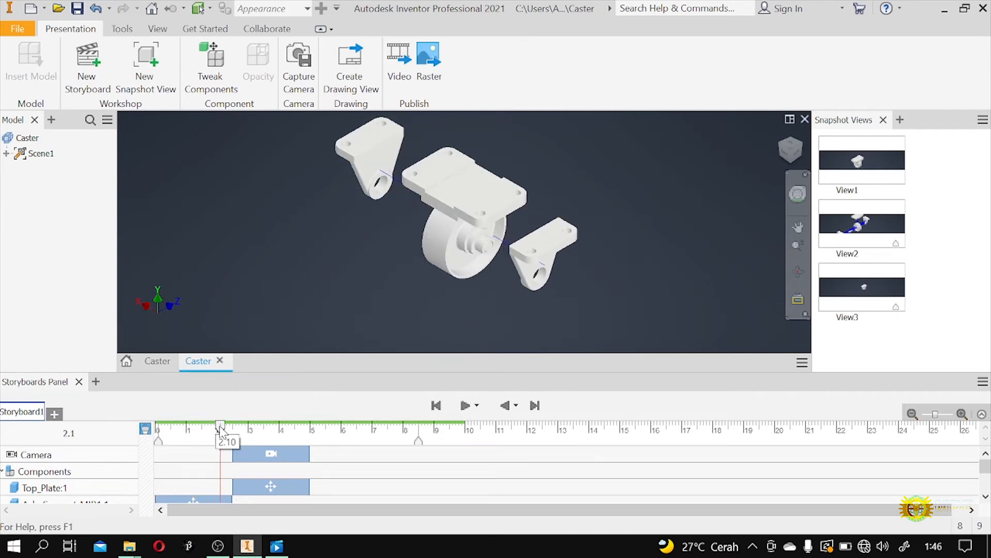
click(784, 156)
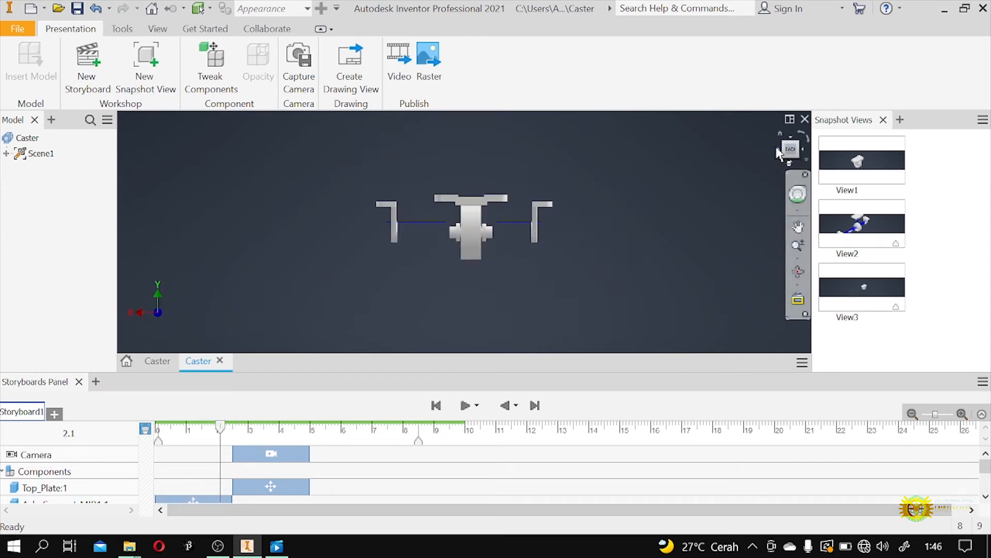
click(776, 148)
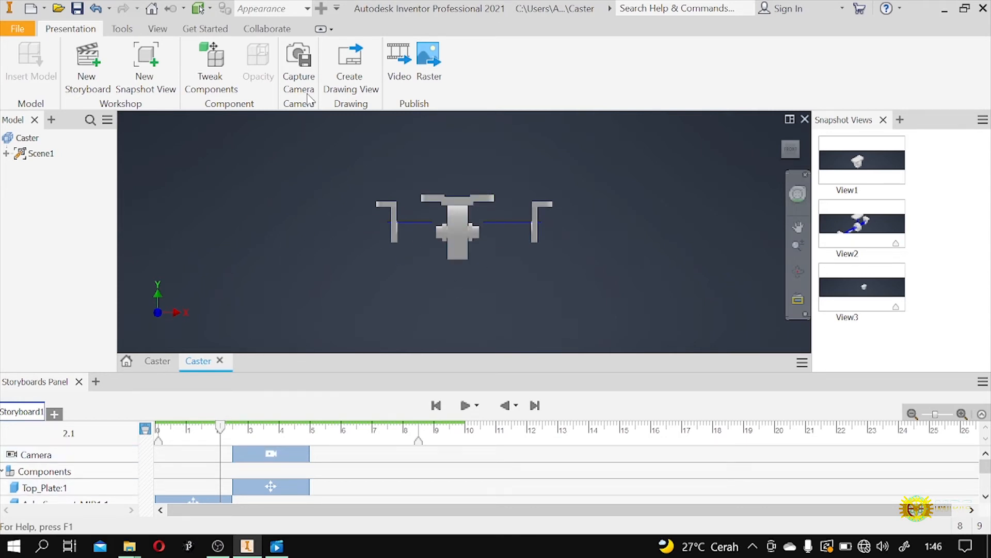
click(306, 69)
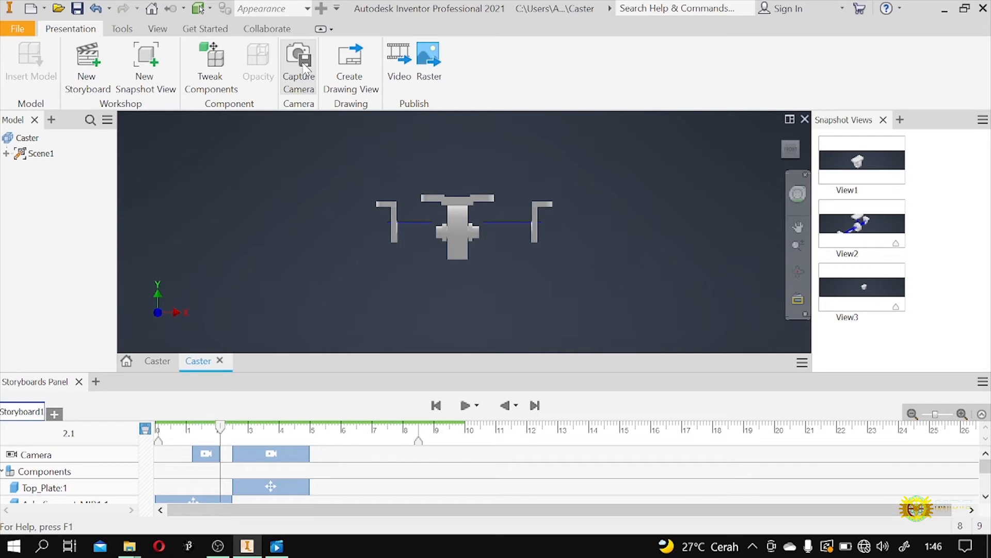
drag(220, 438, 157, 439)
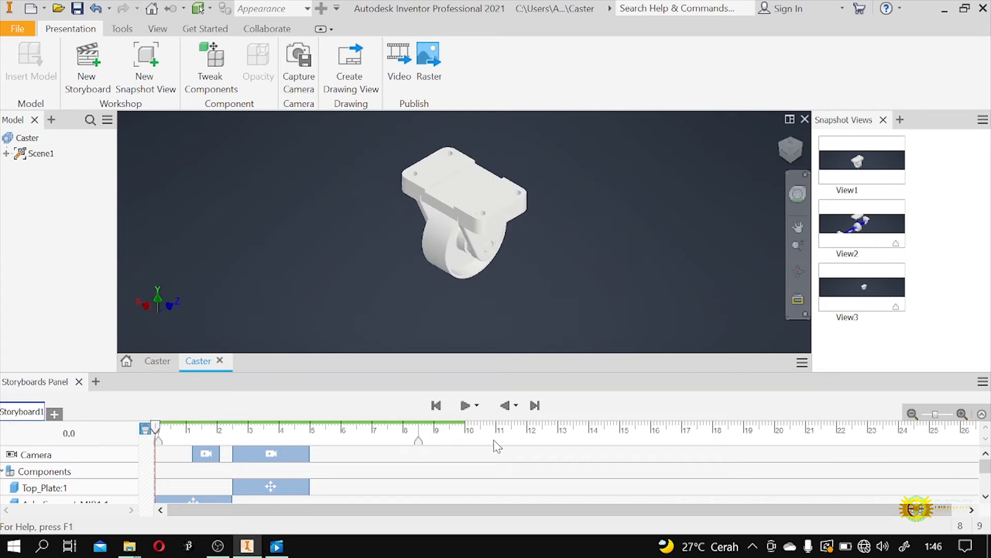
click(465, 405)
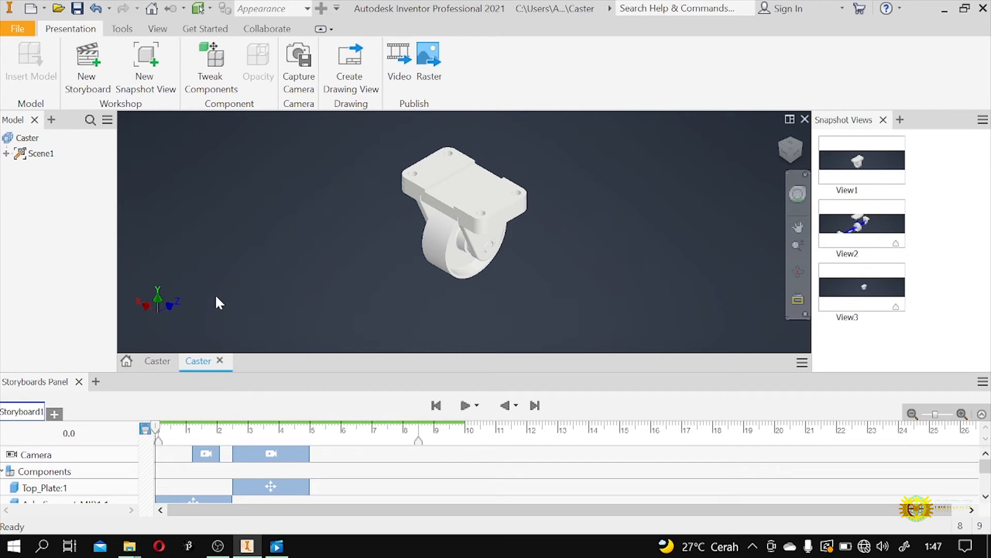
Examine the storyboards and snapshot views of the other open Caster presentation.
click(155, 362)
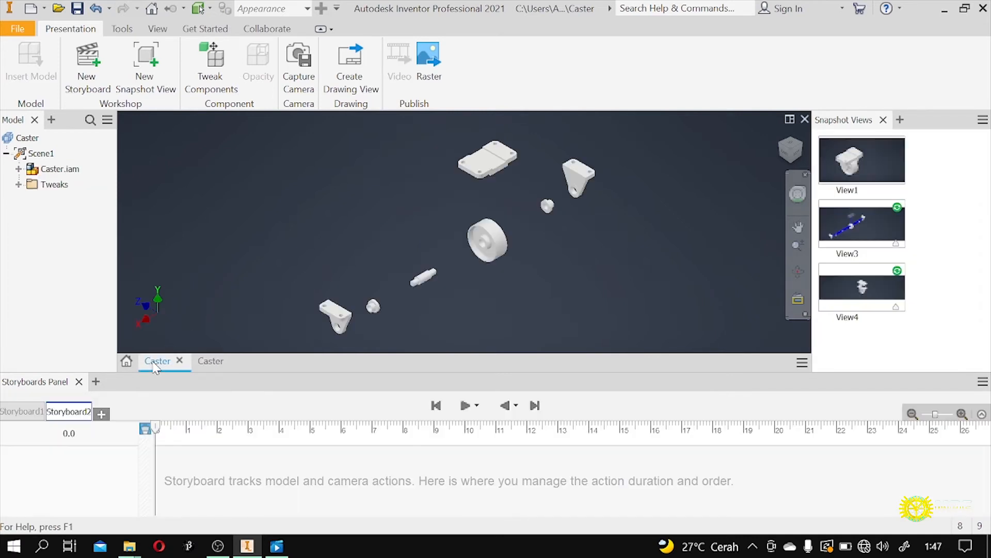
click(201, 361)
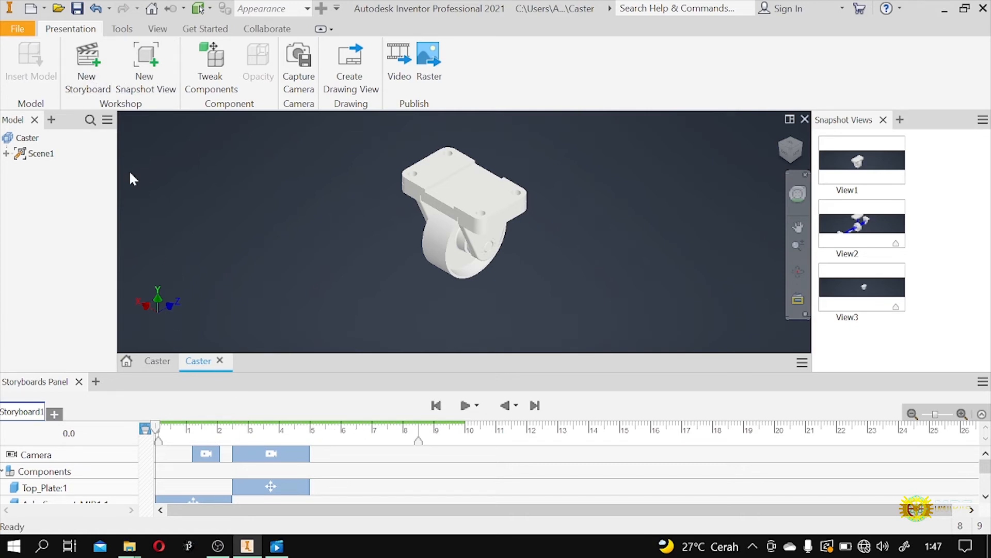
click(157, 361)
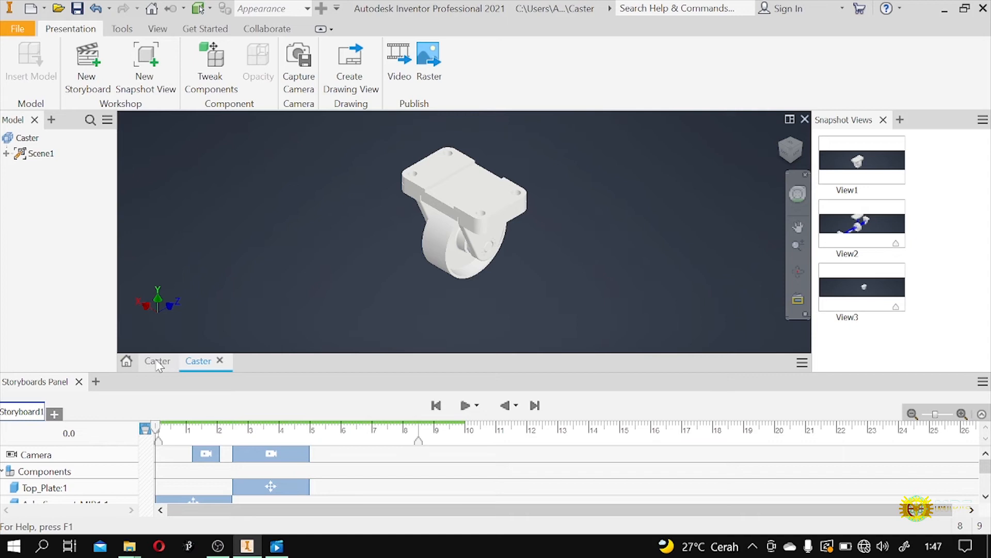
Add a new storyboard of type Clean to the Caster presentation containing the captured camera moves.
click(205, 361)
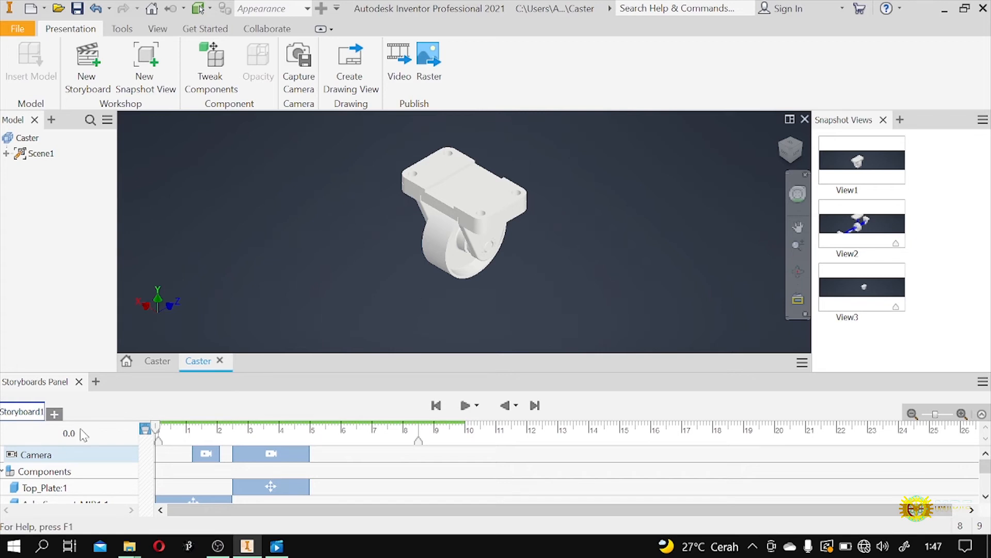
click(55, 414)
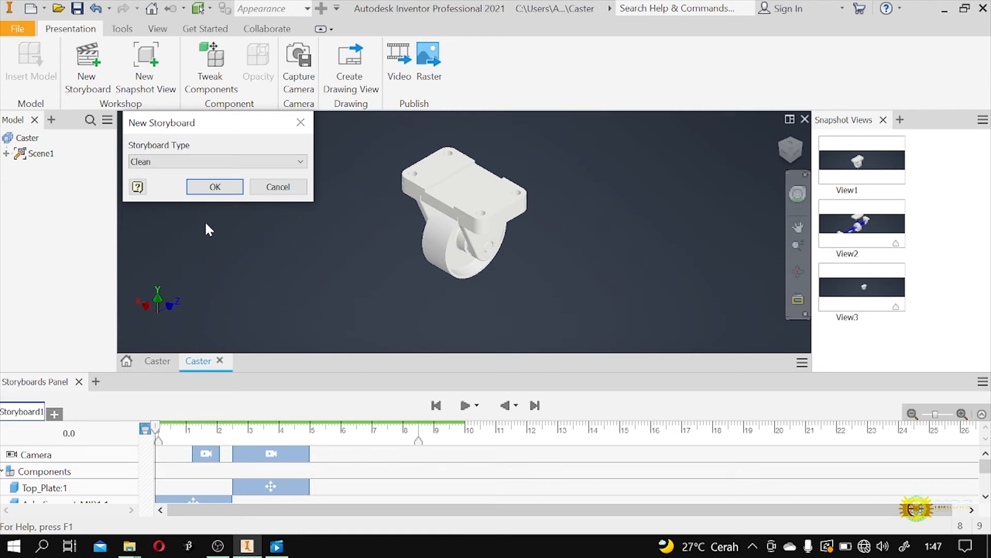
click(211, 187)
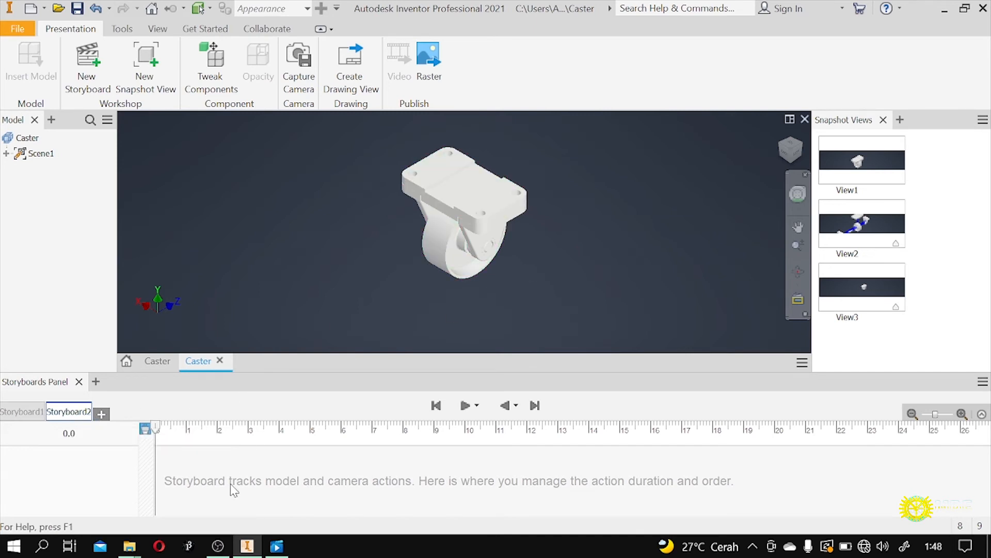
Compare the contents of Storyboard1 with those of Storyboard2.
click(16, 411)
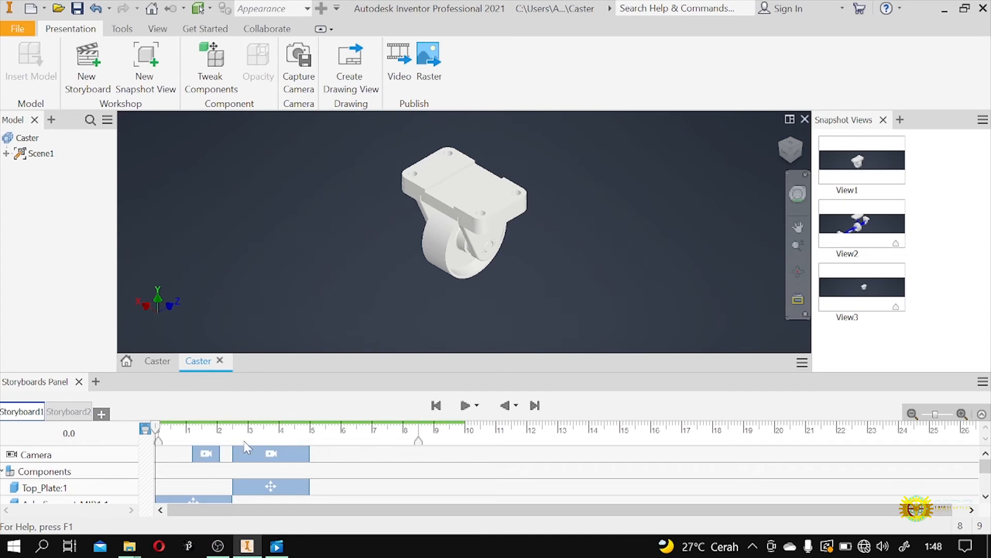
click(75, 412)
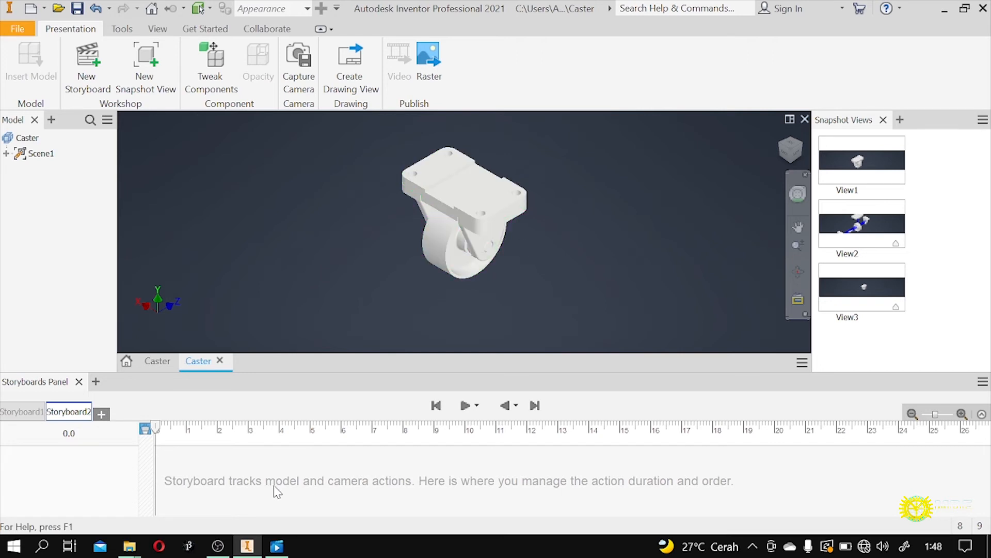
click(465, 200)
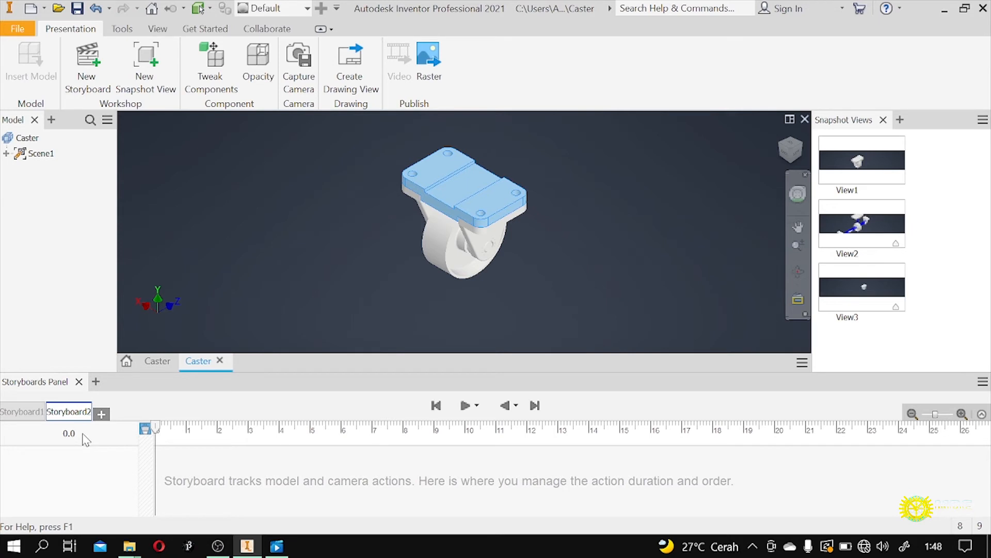
Add a new storyboard after Storyboard1 with the storyboard type Start from end of previous.
click(15, 414)
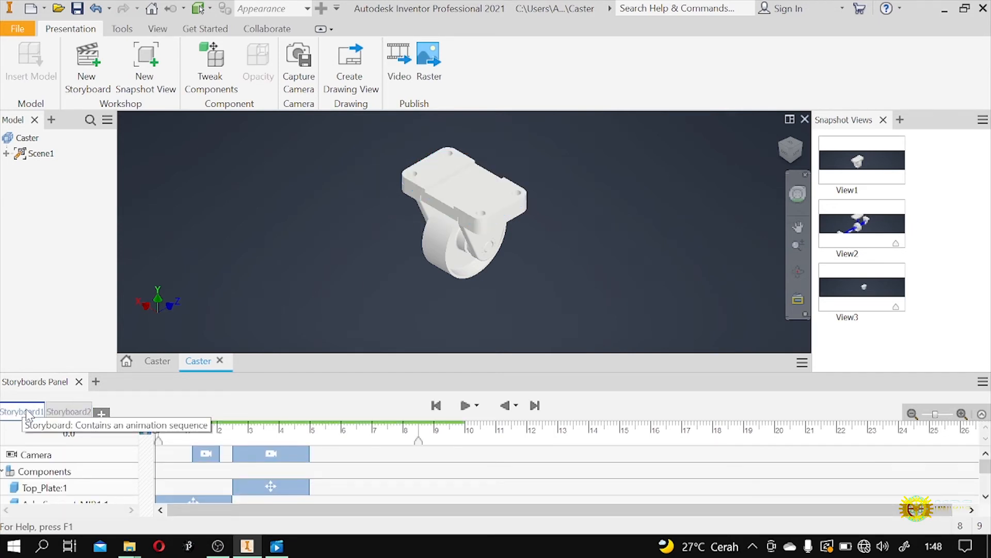
click(87, 73)
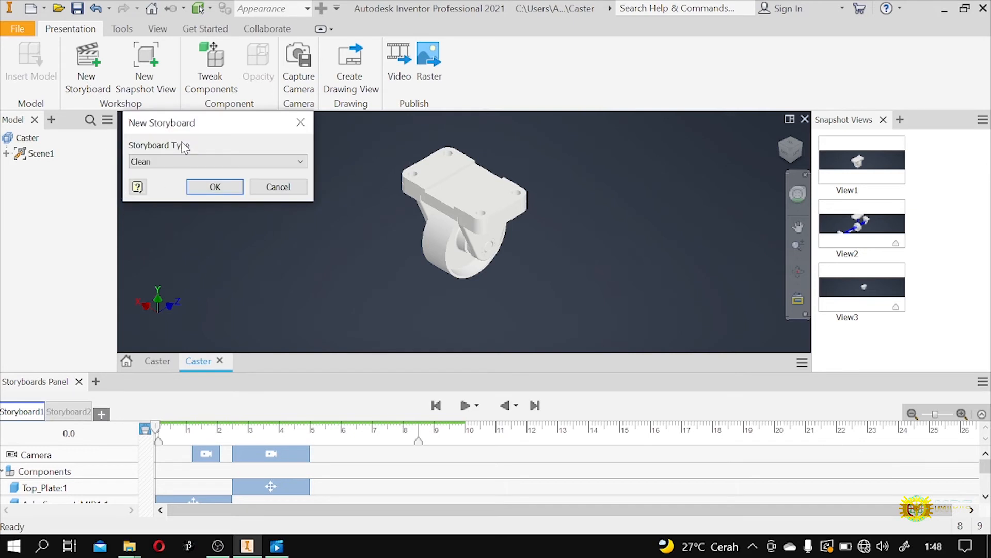
click(260, 162)
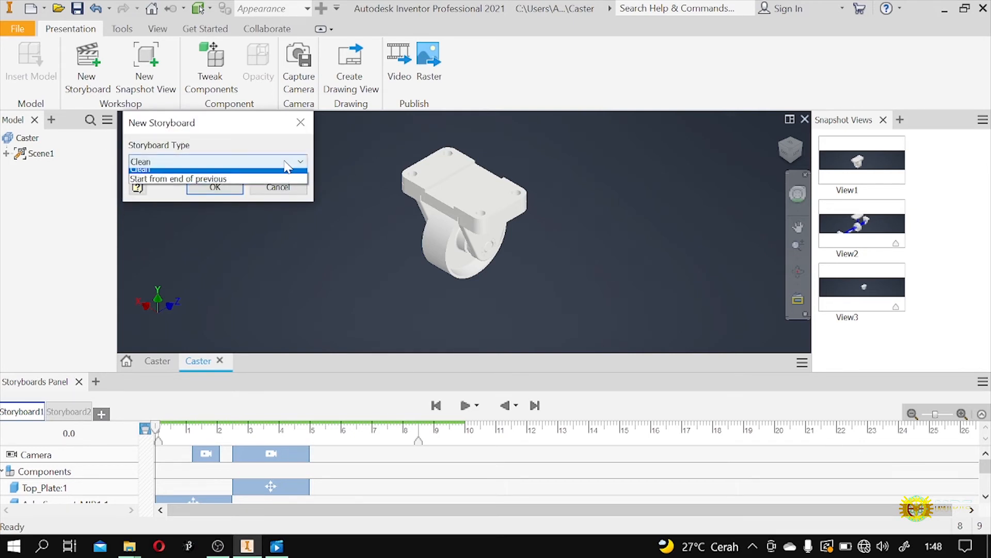
click(227, 184)
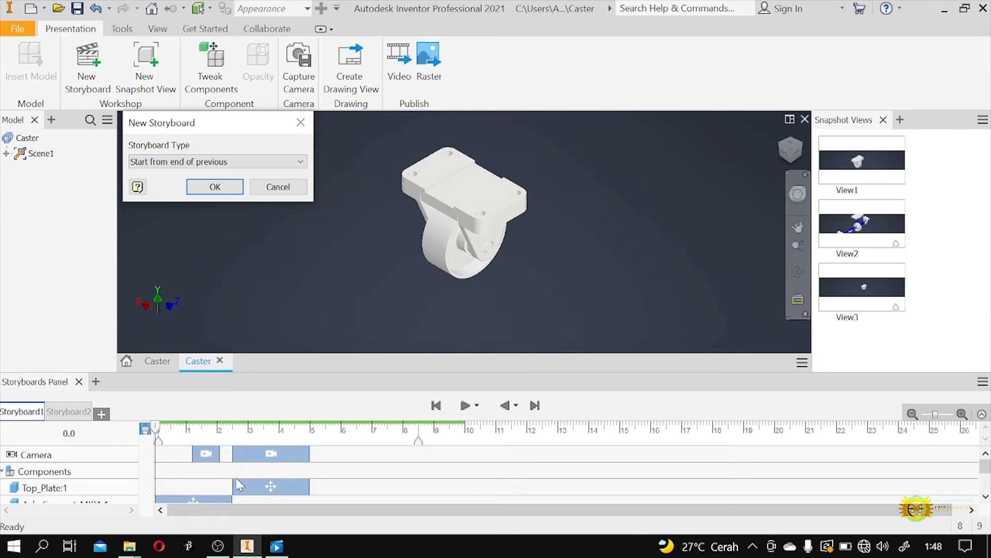
click(219, 186)
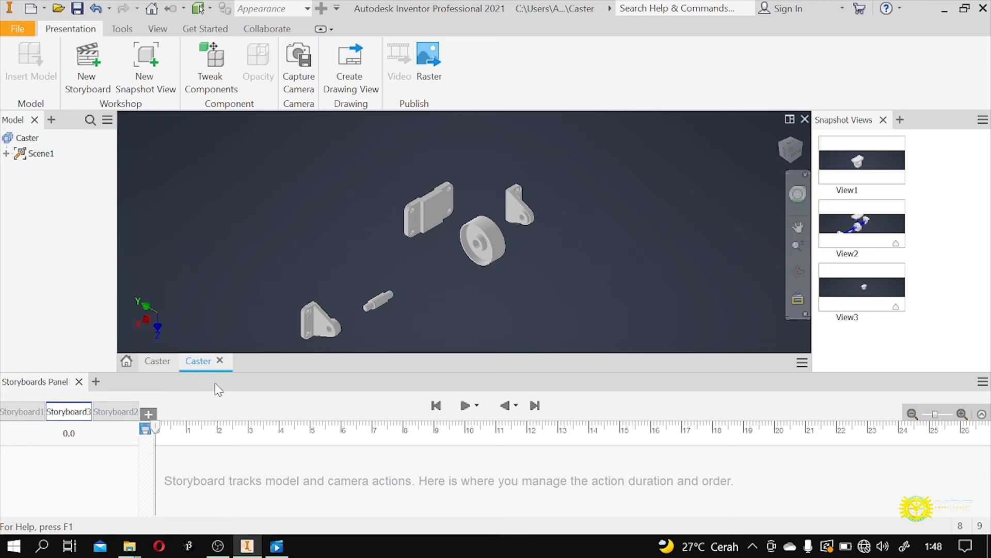
Tweak the Axle_Support:1 part by moving it about 116 mm along Y over 2.5 s, and replay the storyboard from the start.
click(320, 321)
click(211, 60)
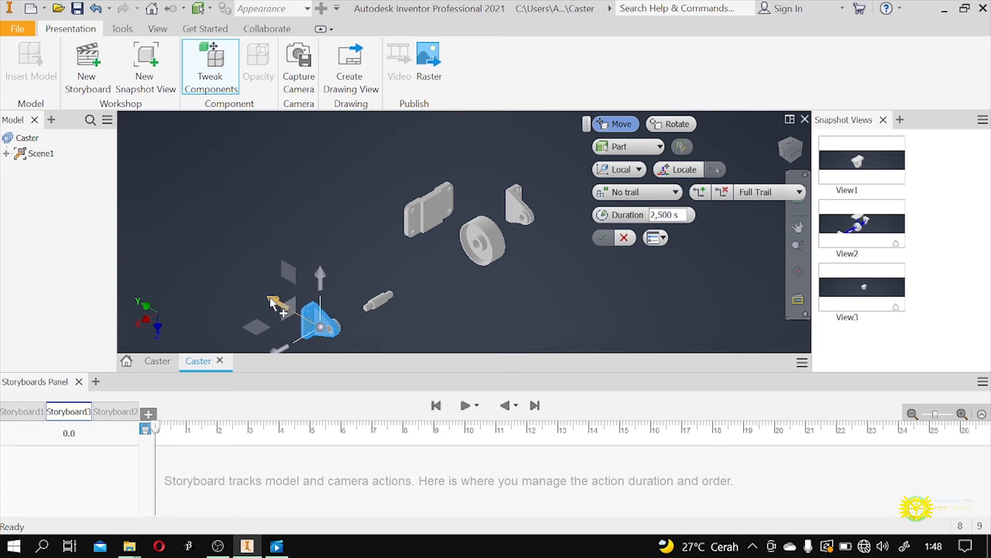
drag(272, 303, 250, 270)
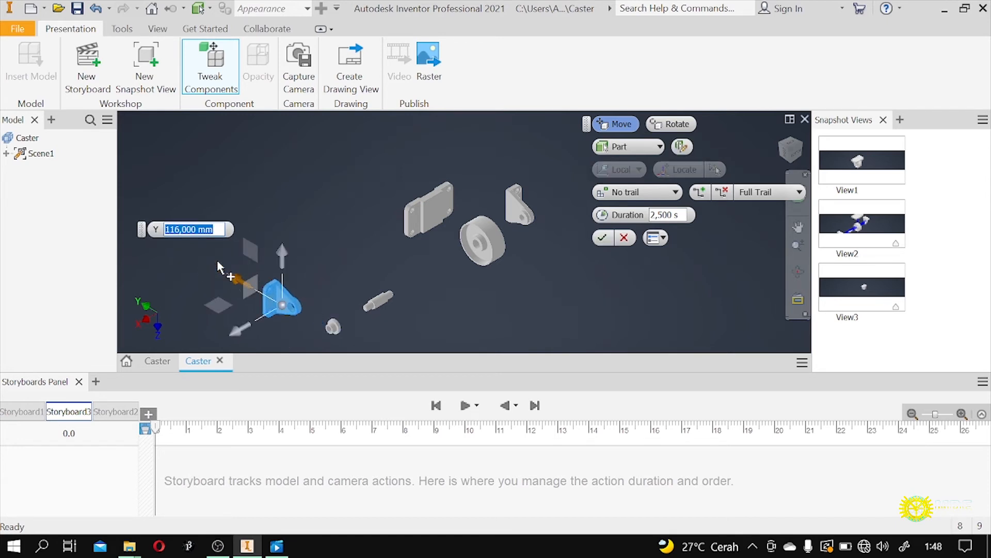
click(603, 238)
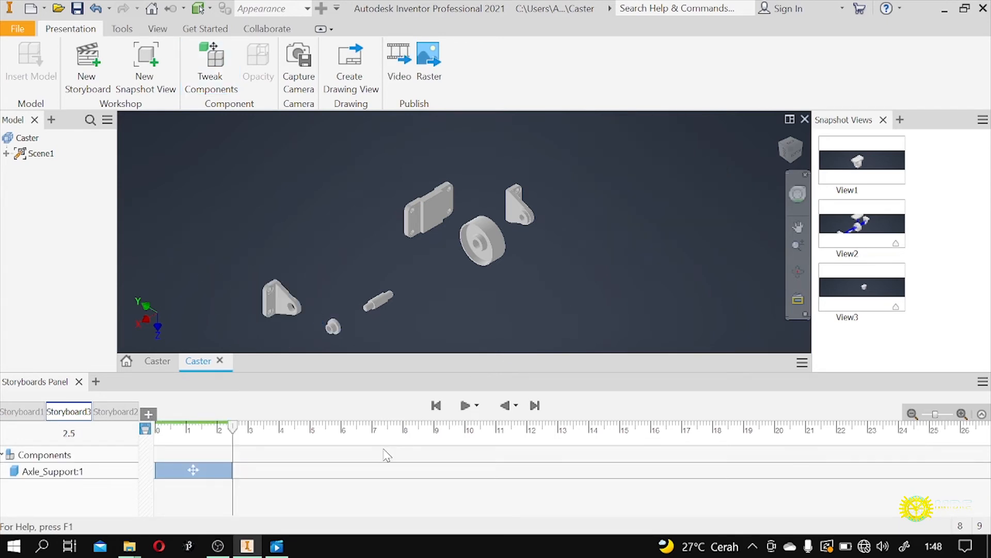
drag(233, 427, 156, 425)
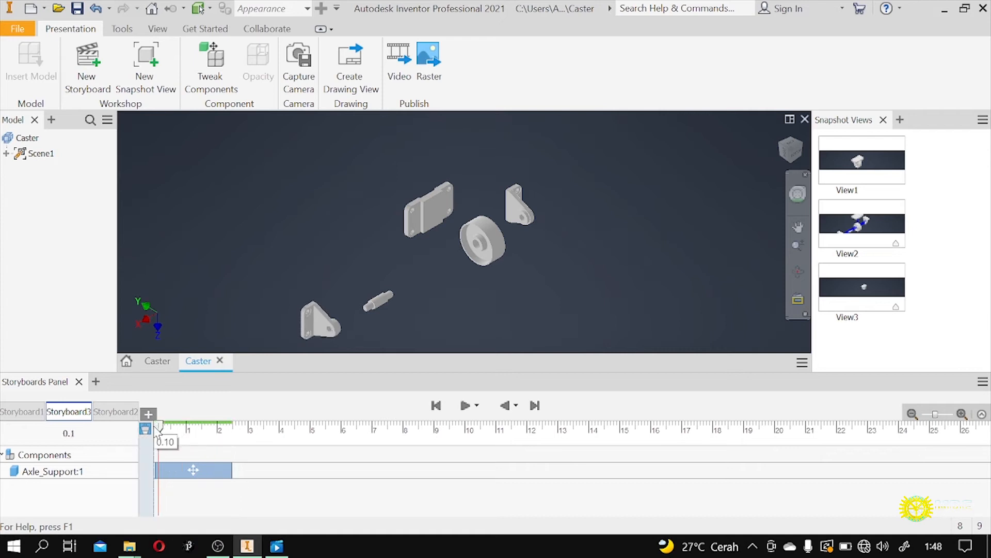
click(461, 406)
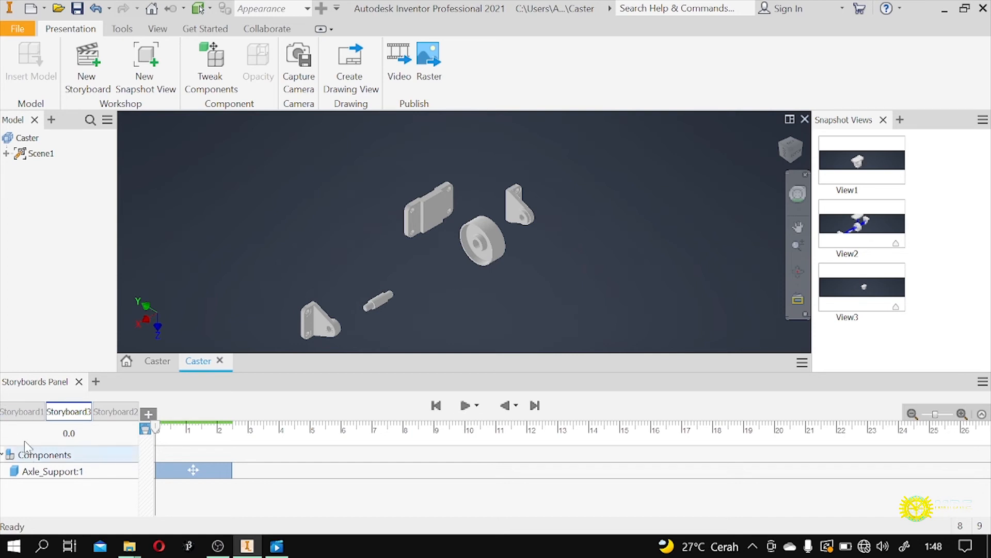
Publish Storyboard1 as a WMV video named Storyboard1 in the Documents\tes folder, using the current document window size.
click(20, 416)
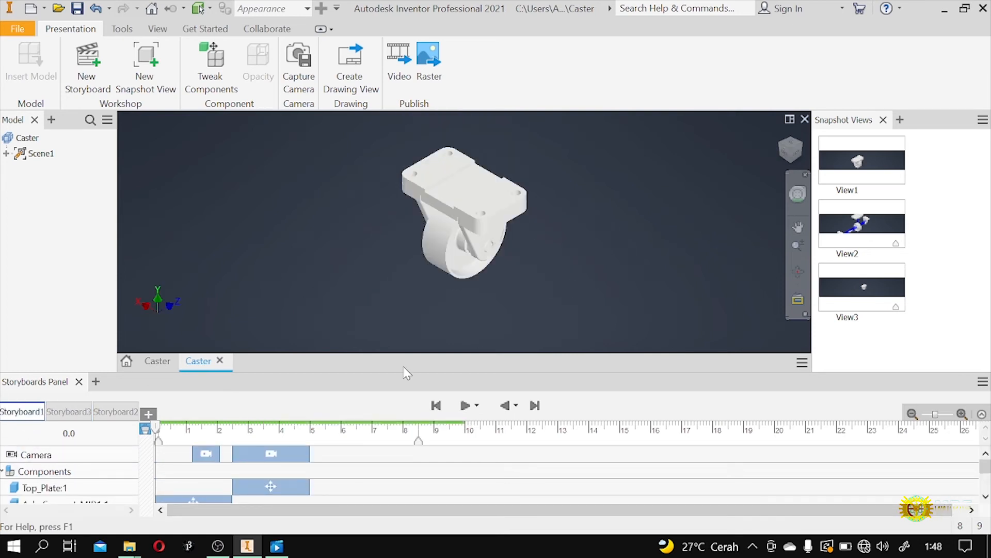
mouse_move(159, 433)
mouse_down()
mouse_move(314, 435)
mouse_move(155, 438)
mouse_up()
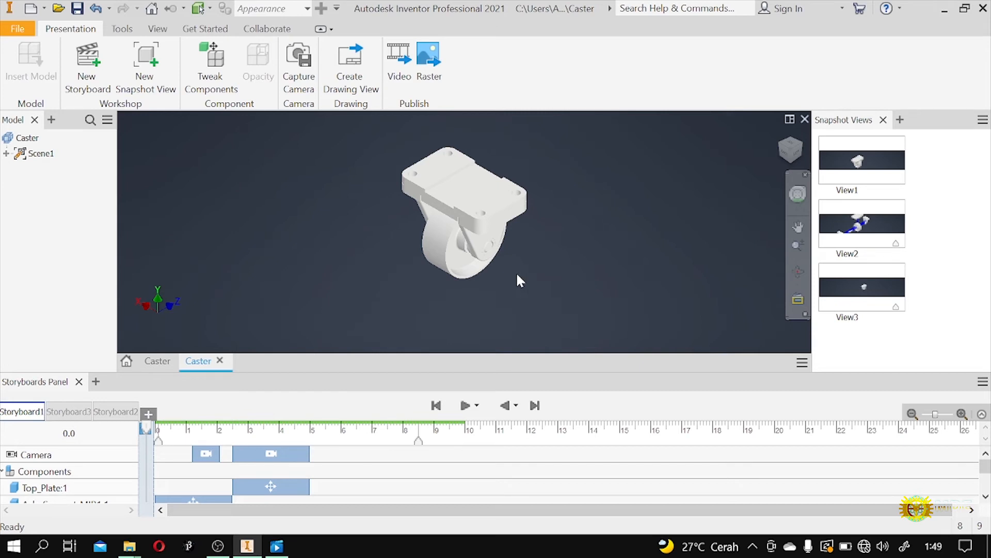
click(391, 52)
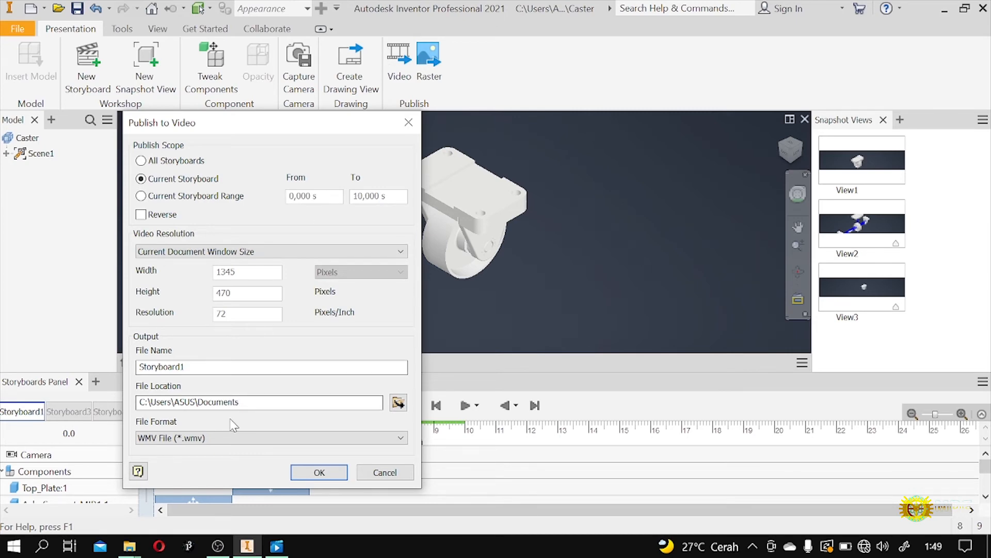
click(398, 404)
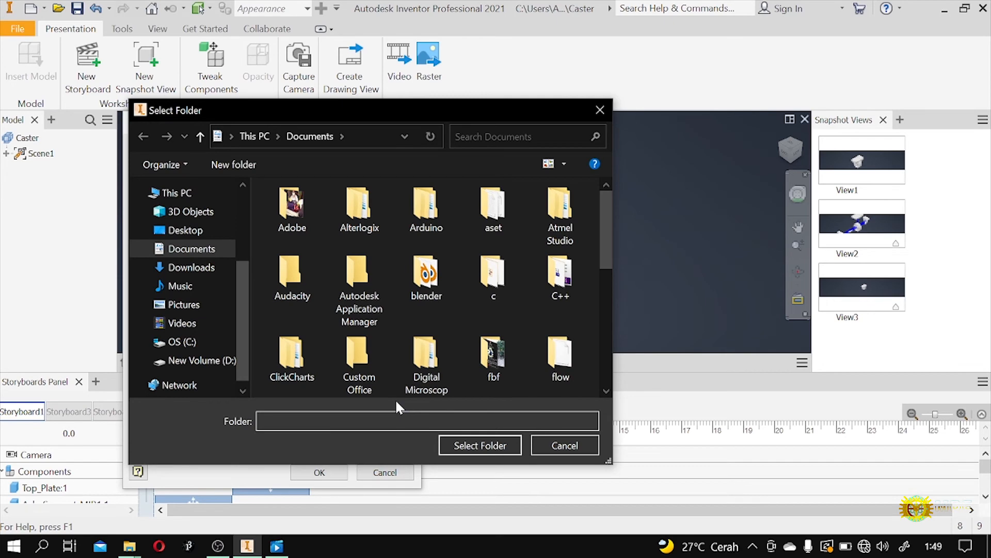
scroll(550, 271, down, 10)
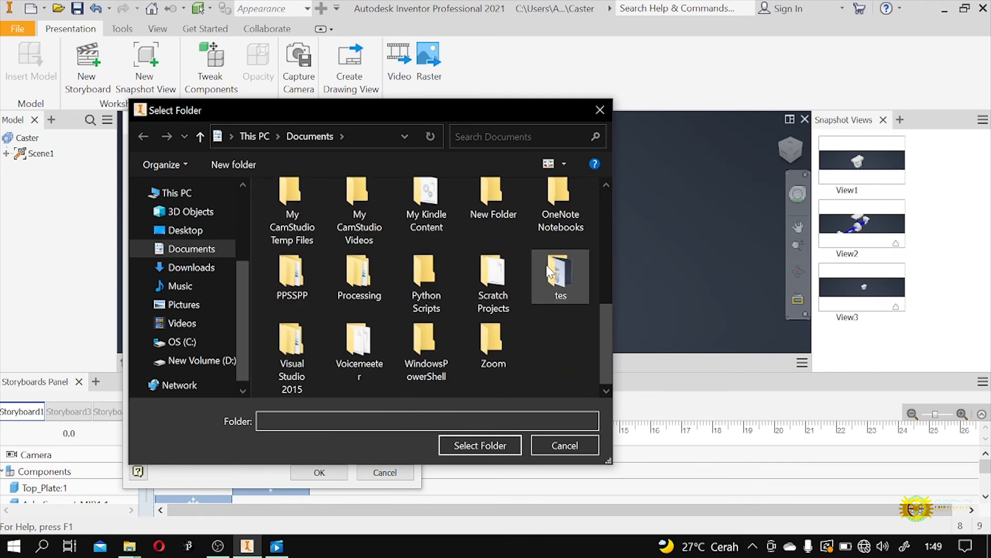
click(558, 273)
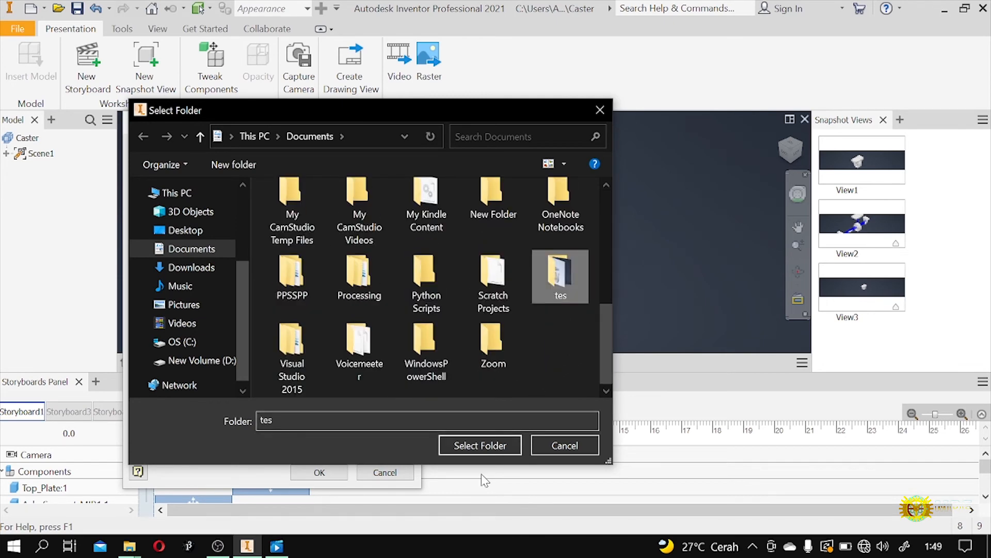
click(479, 445)
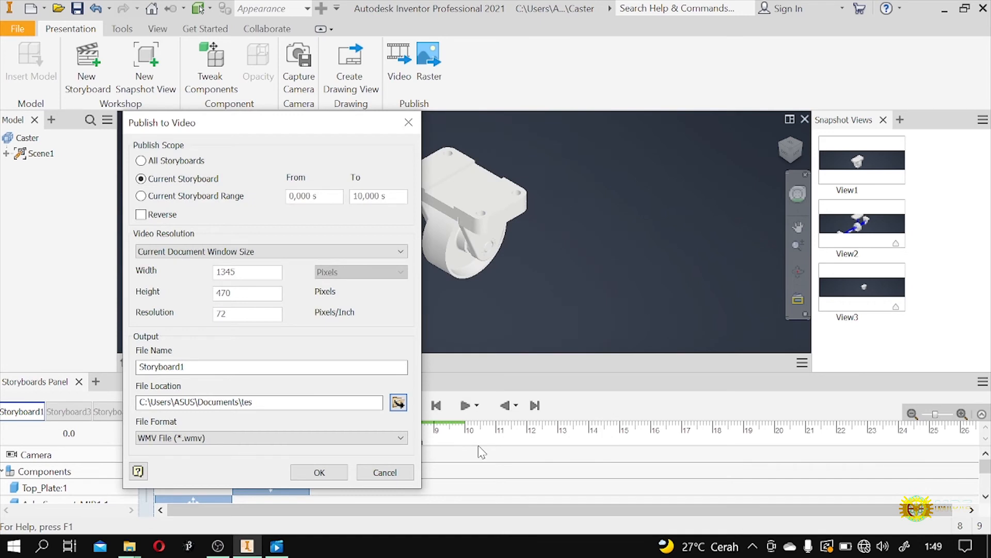
click(318, 472)
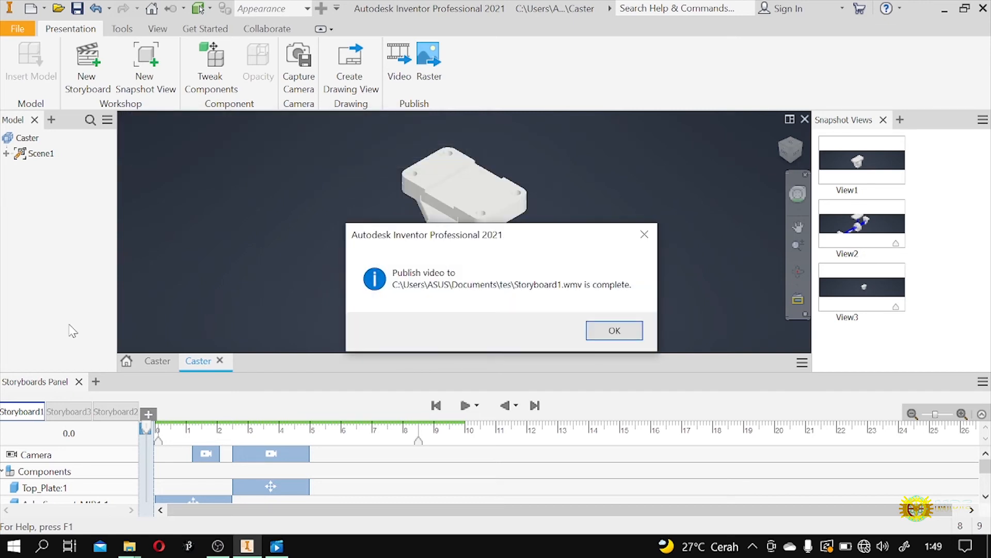
click(624, 329)
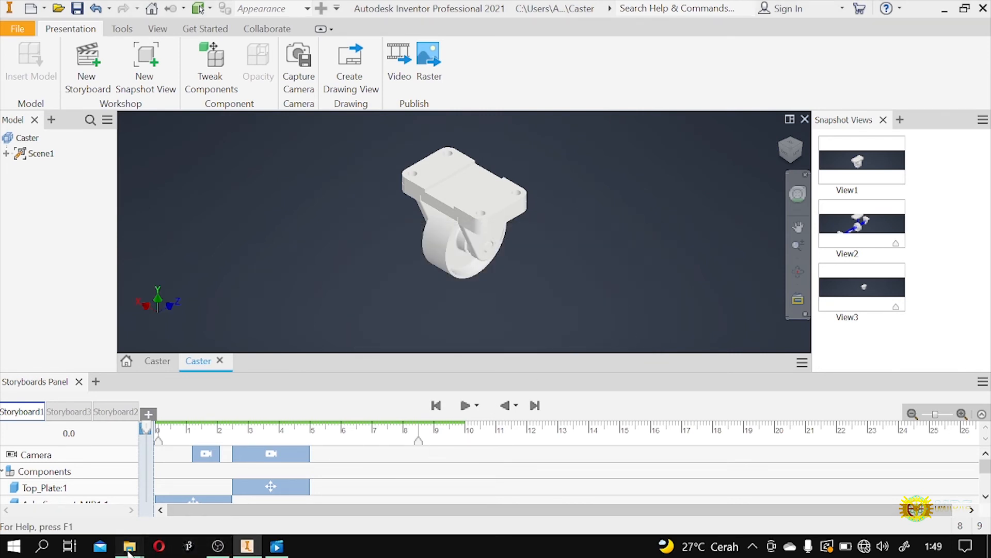
Switch to File Explorer, open the Documents\tes folder and play Storyboard1.wmv to check the published animation.
mouse_move(129, 551)
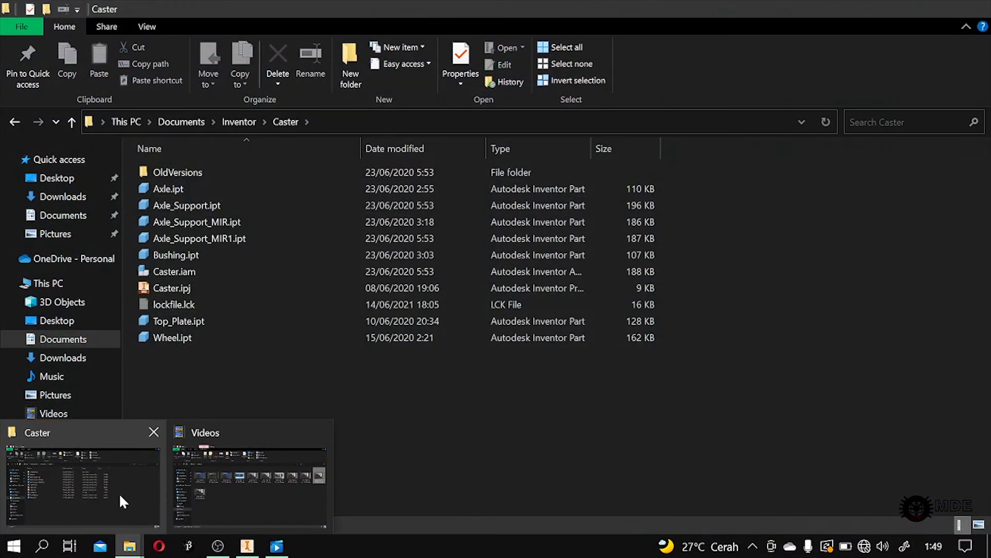
click(132, 501)
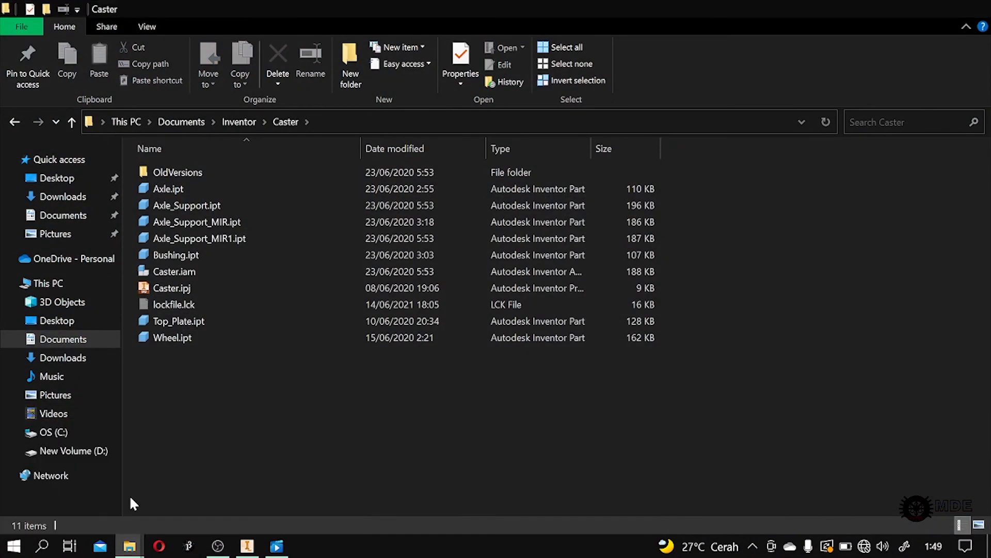
click(70, 339)
scroll(605, 322, down, 3)
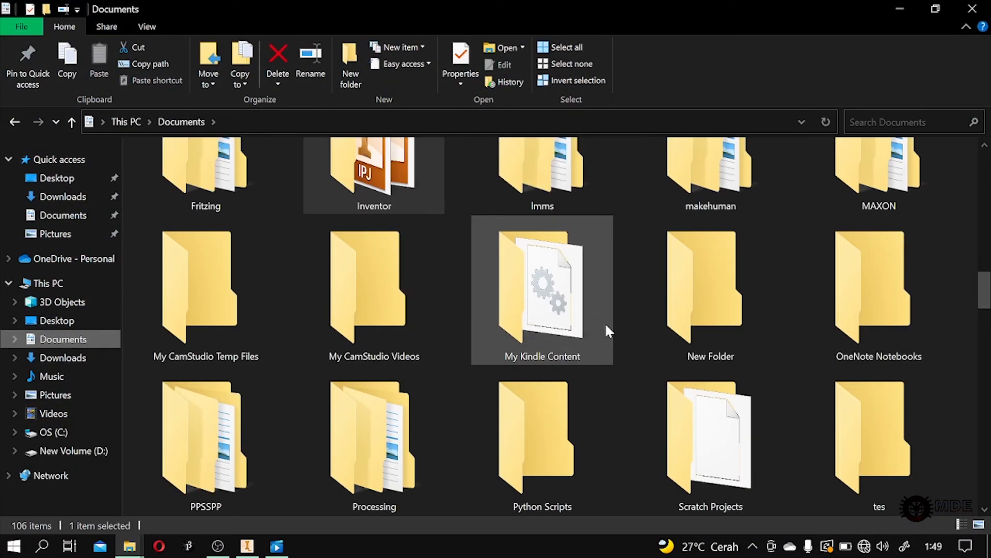
scroll(675, 325, down, 15)
scroll(681, 325, up, 10)
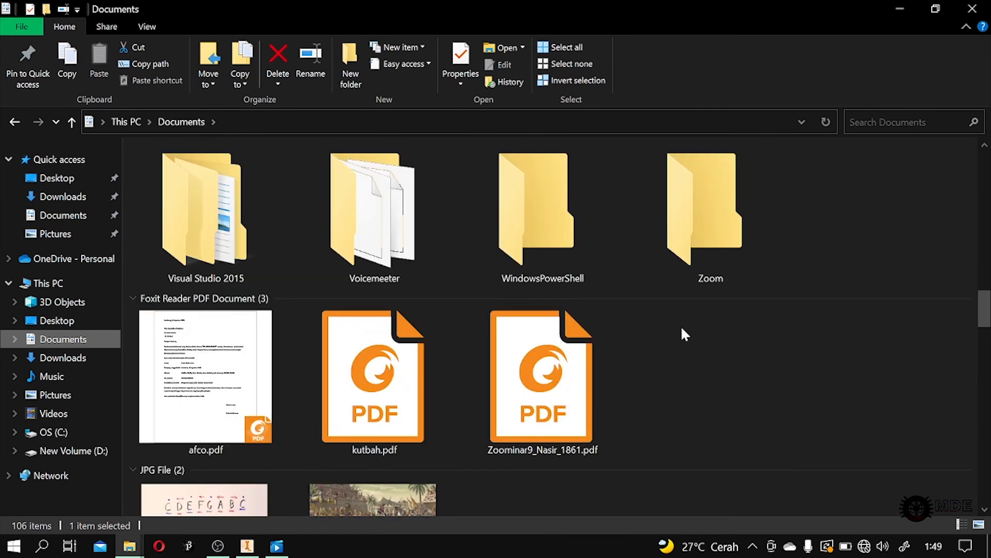
scroll(683, 330, up, 2)
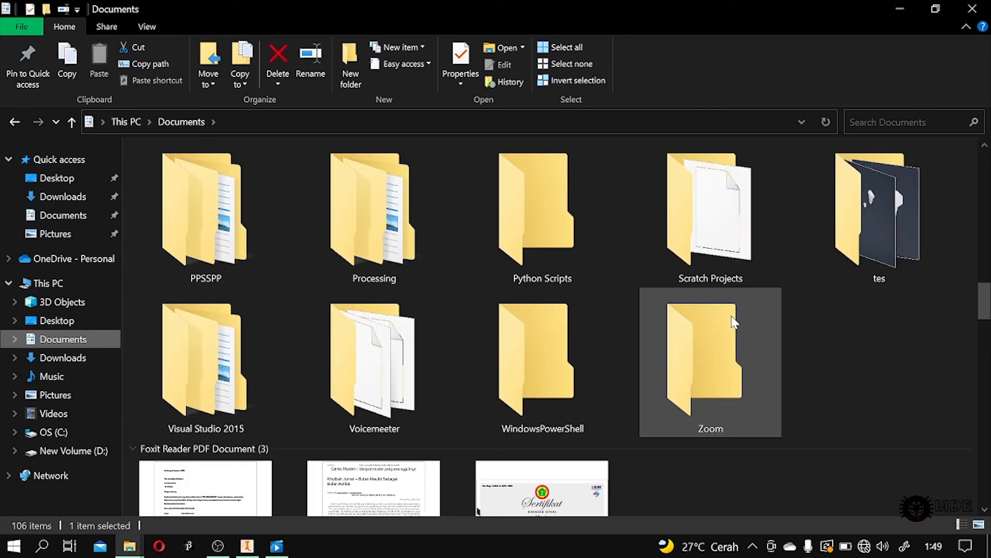
double_click(880, 231)
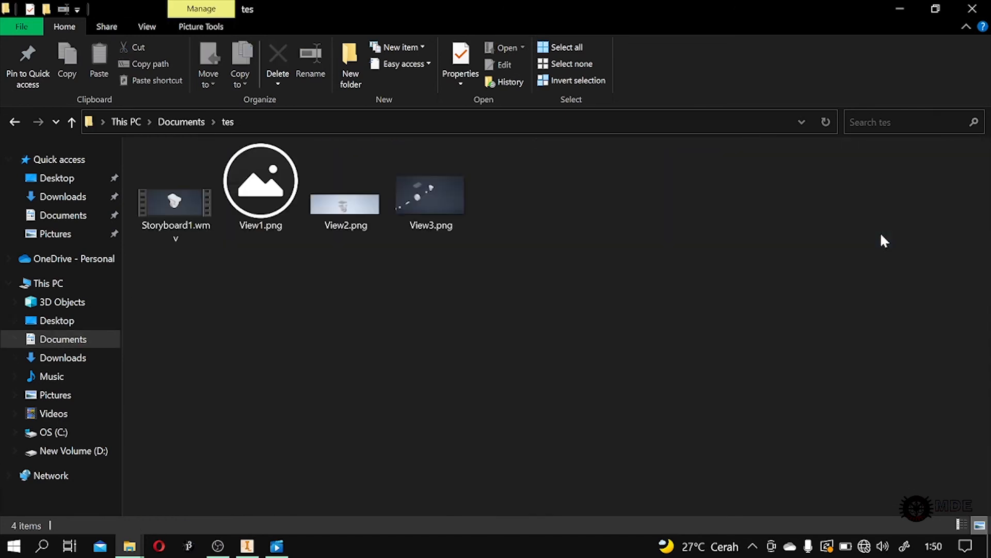
double_click(190, 183)
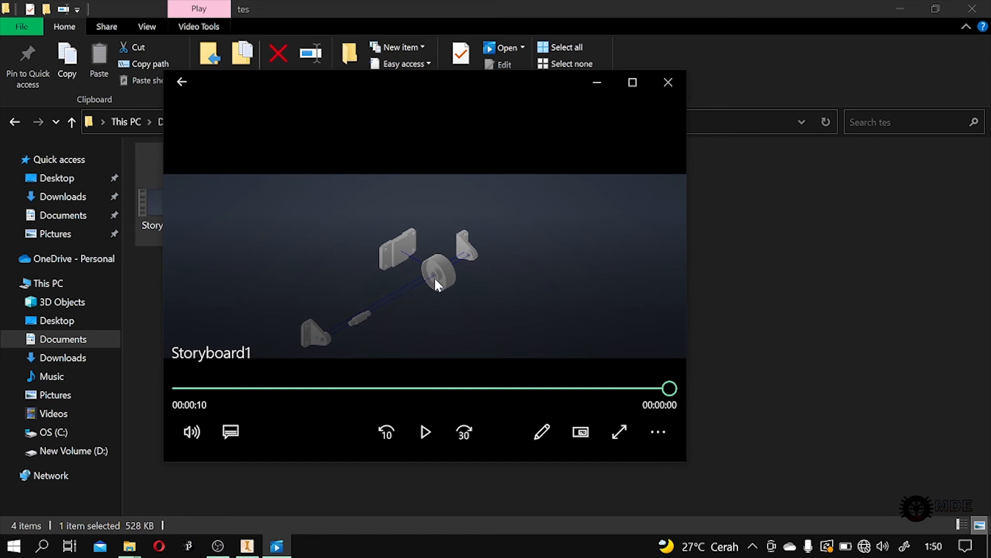
click(598, 84)
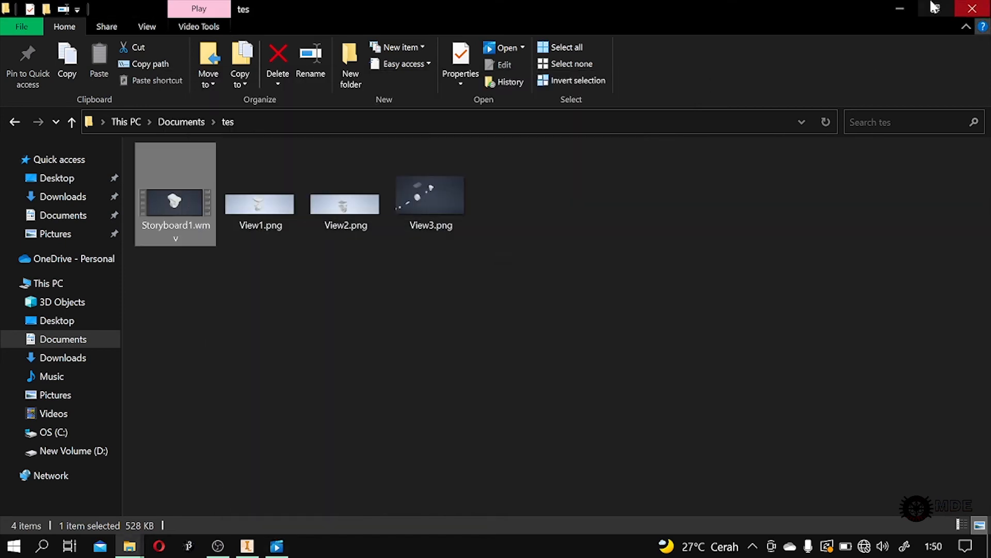
click(902, 8)
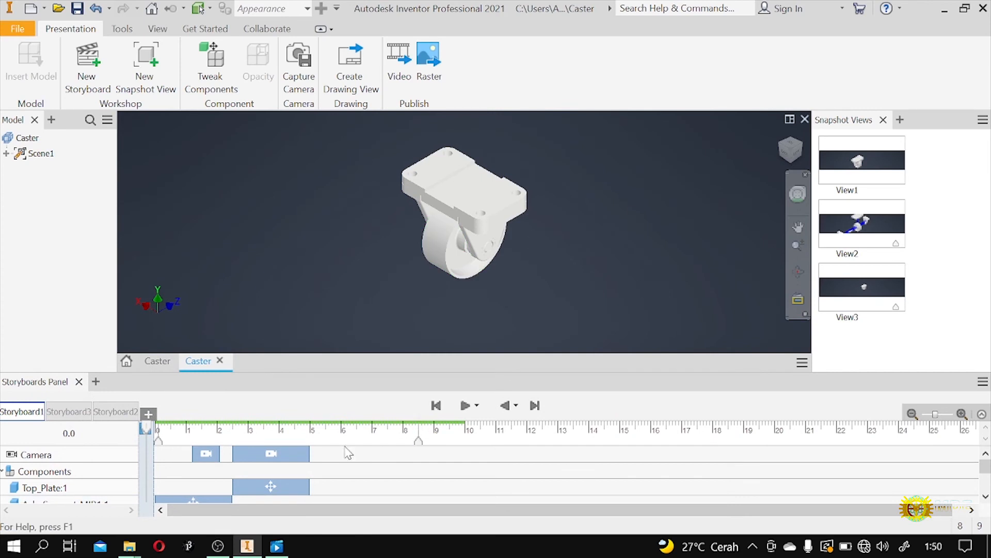
Move Storyboard1 to its end and hide the current trail segment of the top plate.
click(535, 405)
scroll(442, 223, down, 2)
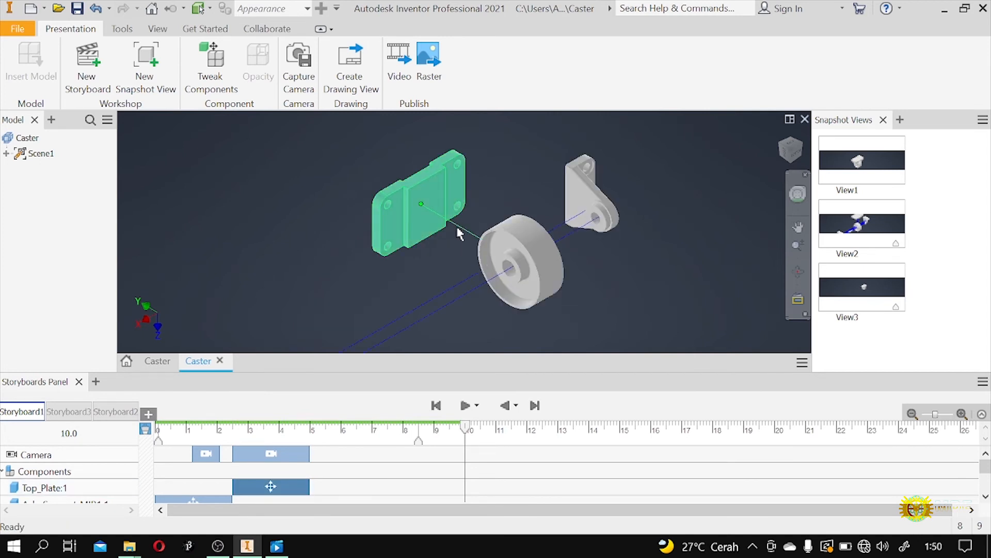
right_click(459, 234)
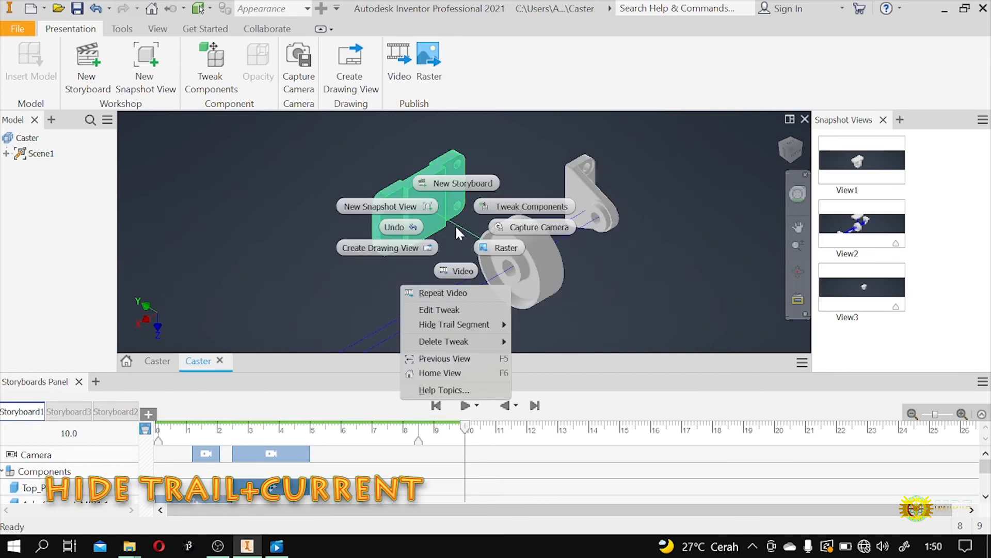
mouse_move(489, 329)
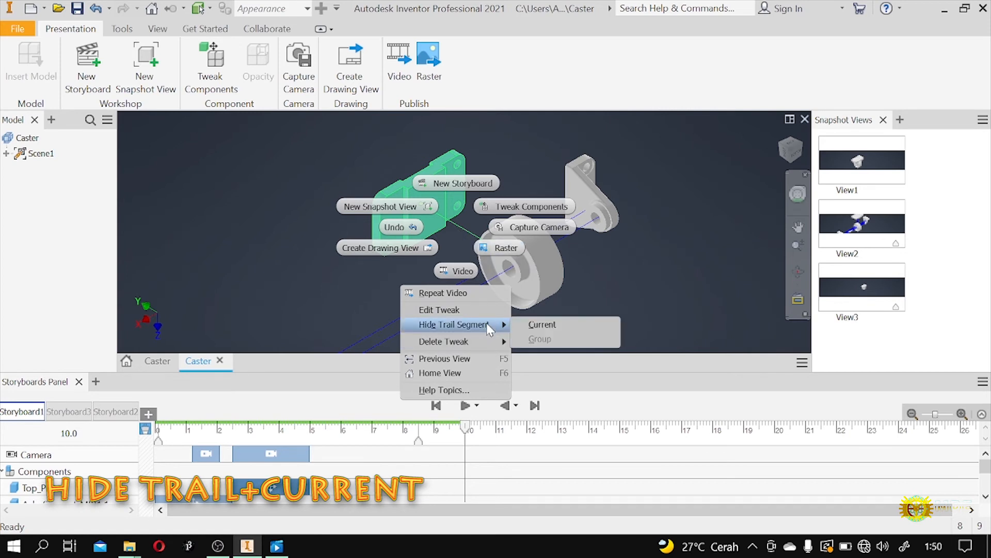
click(542, 325)
scroll(408, 153, up, 2)
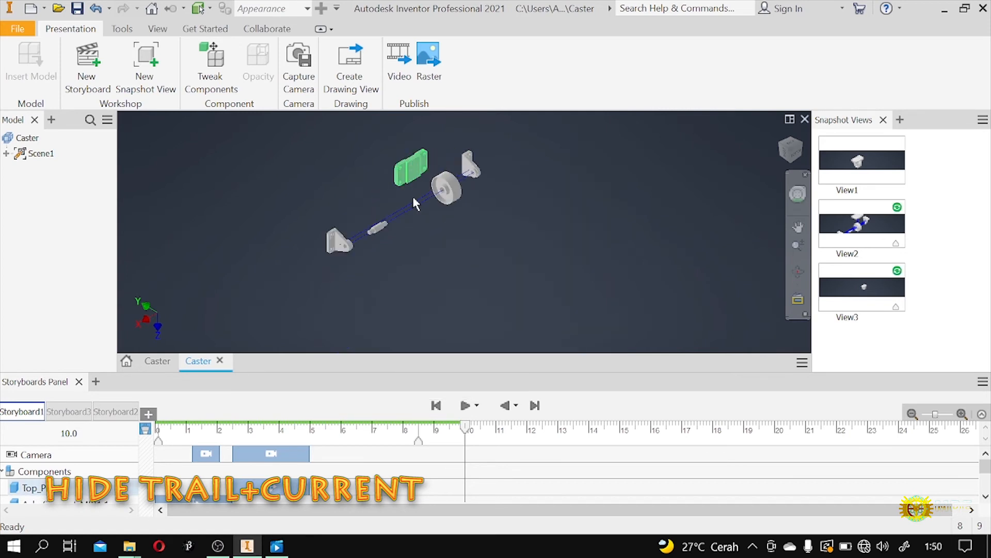
scroll(411, 198, down, 5)
scroll(423, 214, up, 4)
scroll(424, 173, down, 5)
scroll(507, 307, up, 3)
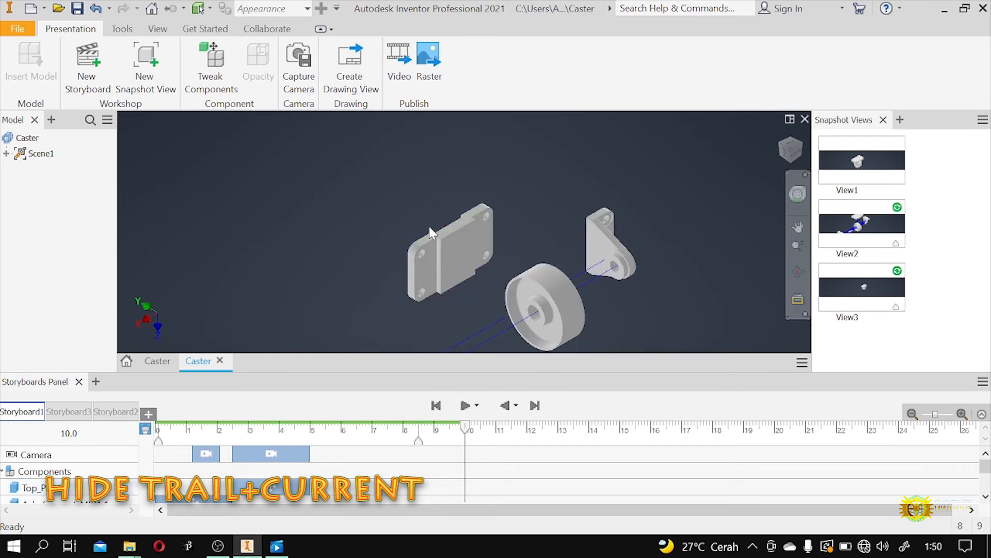
scroll(484, 291, down, 5)
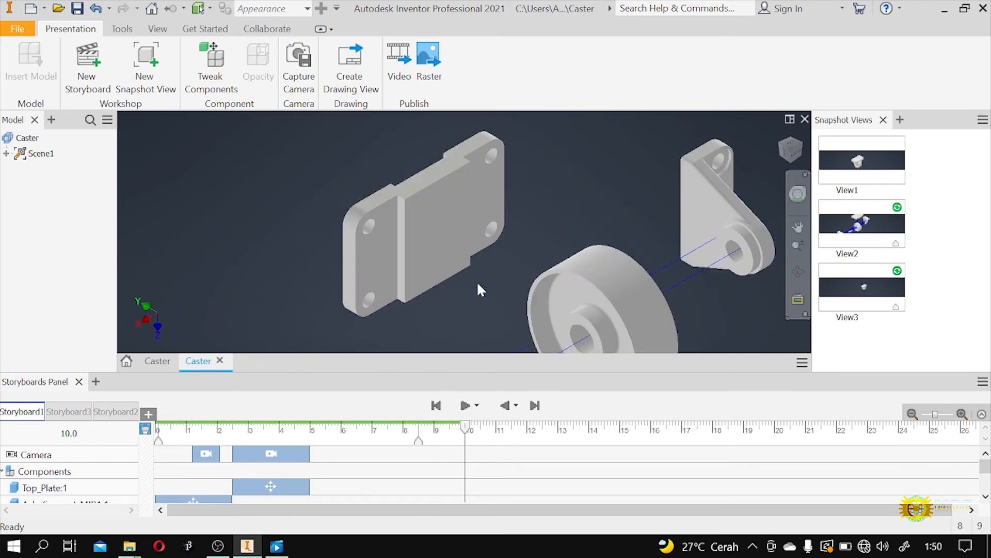
scroll(421, 227, up, 3)
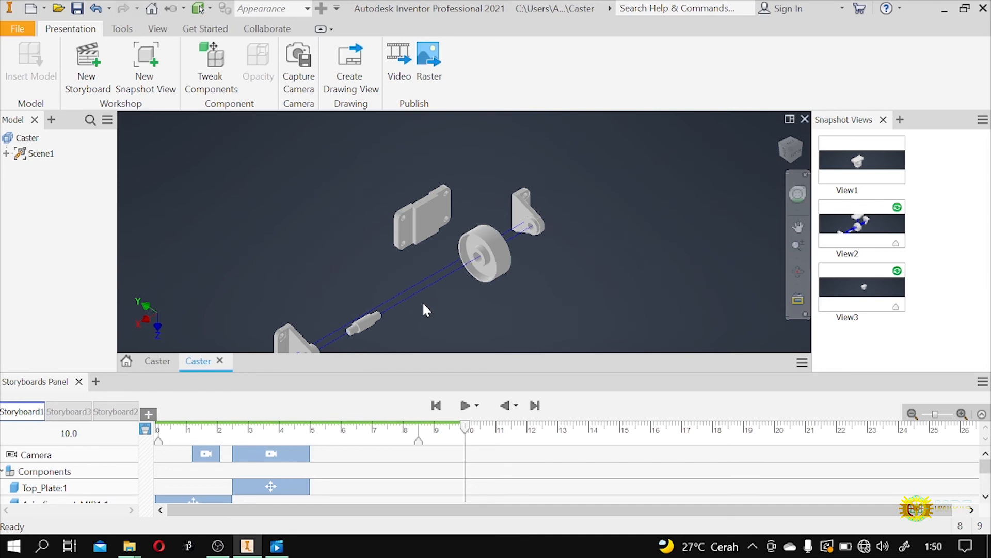
Reorient the exploded caster and publish all snapshot views as PNG images to Documents\tes, using the current document window size at 72 pixels/inch.
click(782, 138)
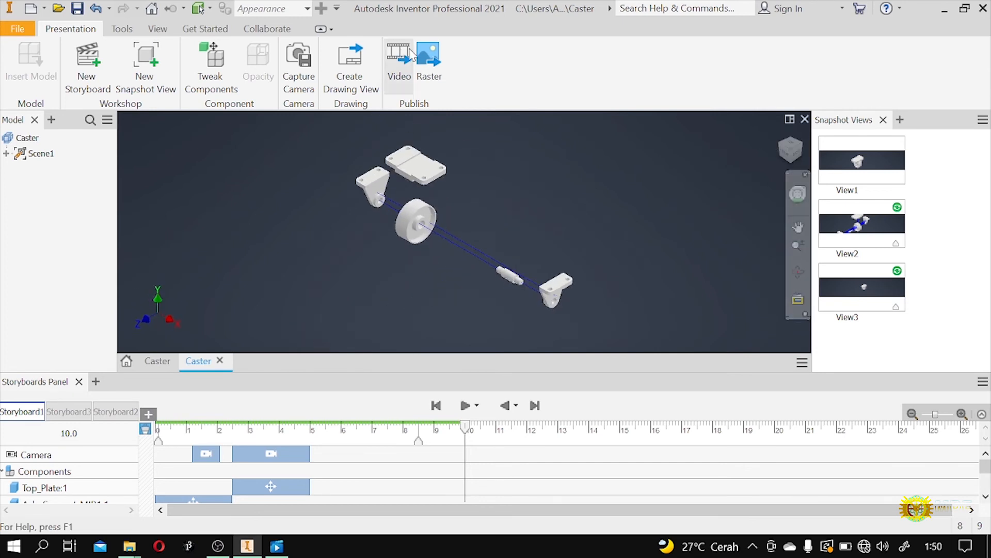
click(433, 54)
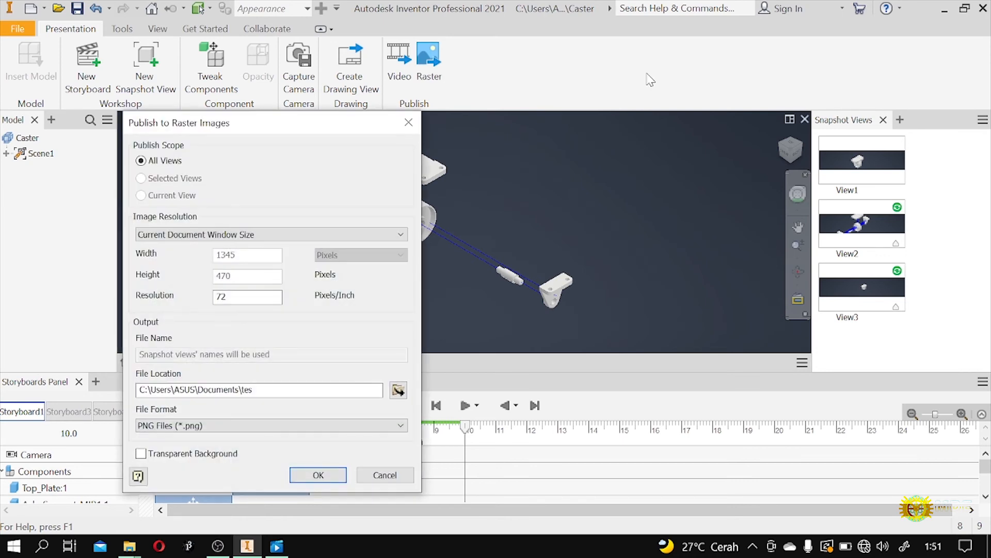
click(307, 475)
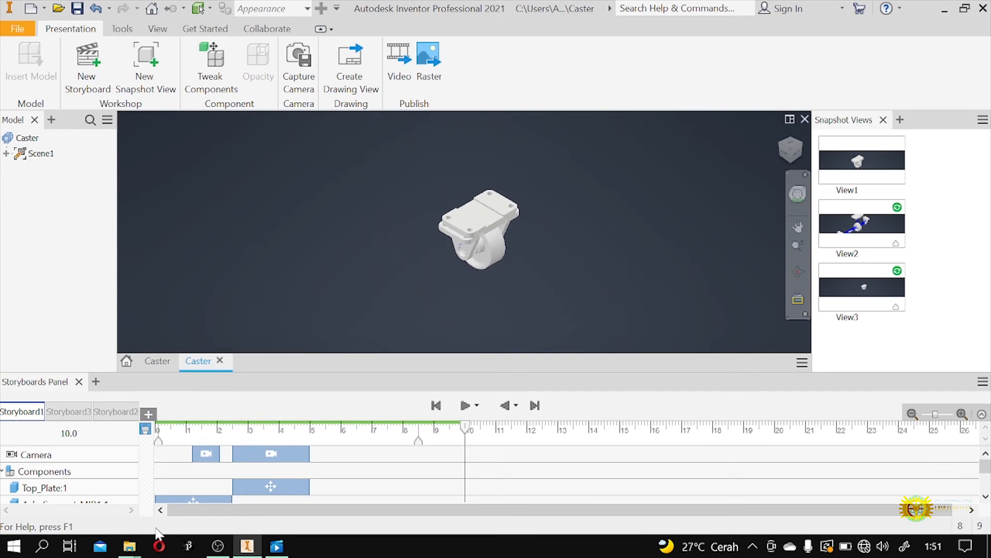
Switch to File Explorer, open View1 (1).png in the tes folder to check the published image, and return to Inventor.
mouse_move(129, 546)
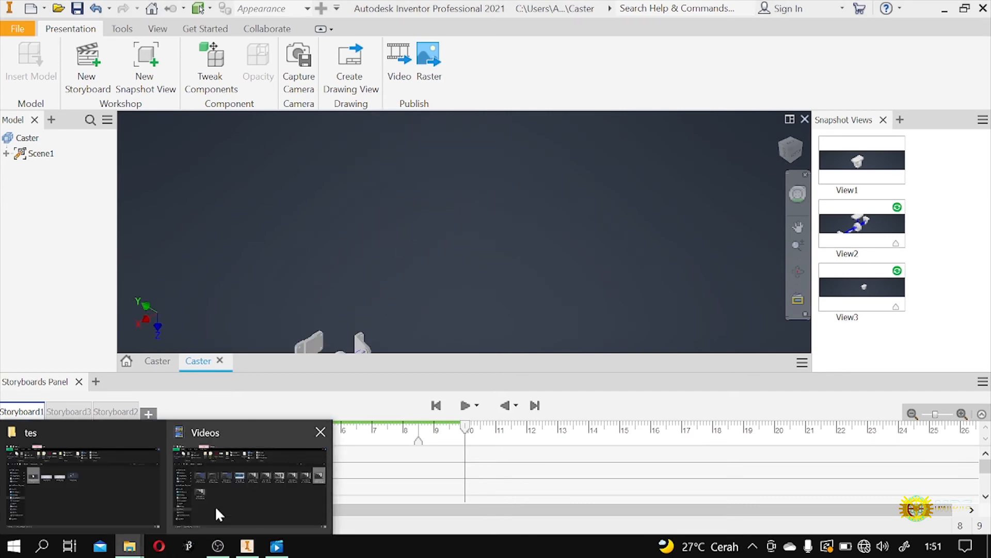
click(146, 502)
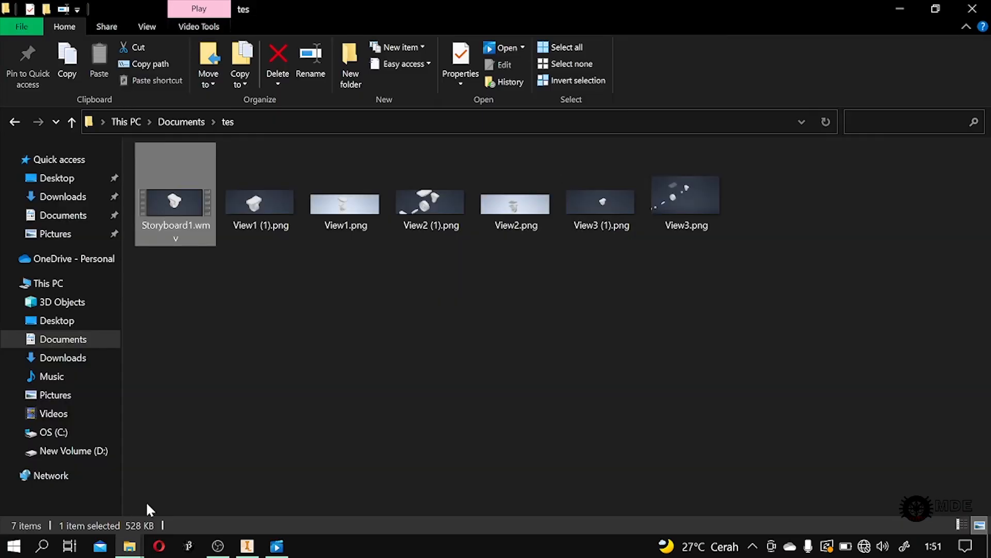
double_click(262, 210)
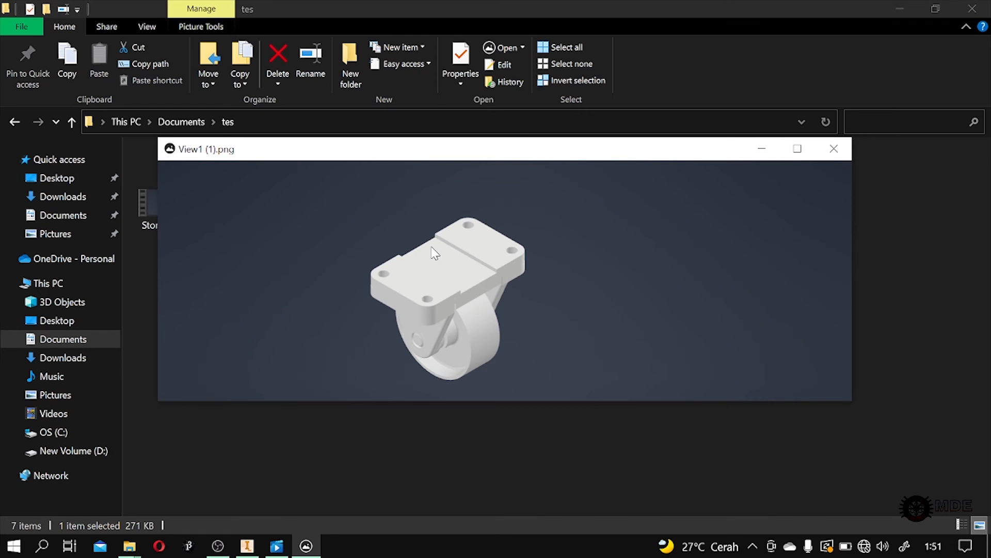
click(762, 148)
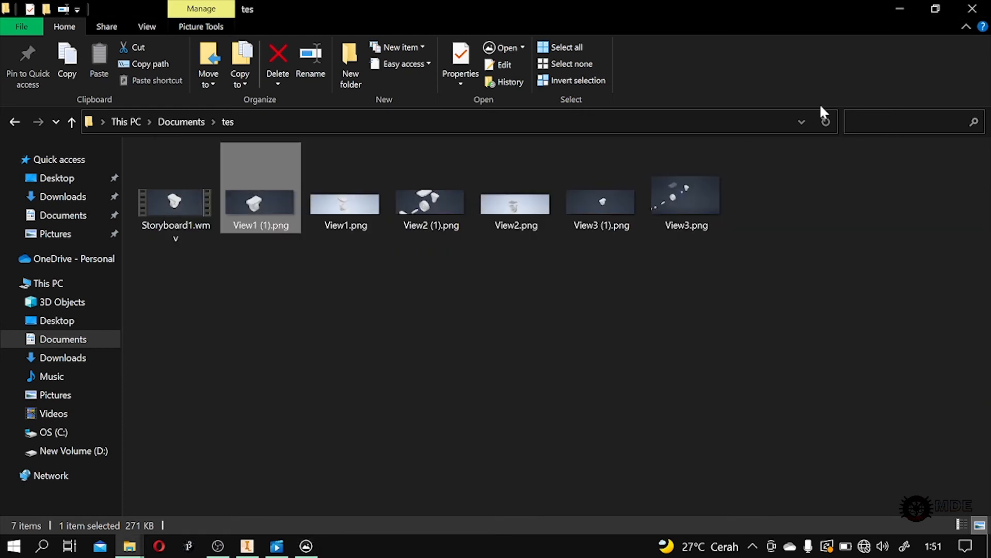
click(899, 7)
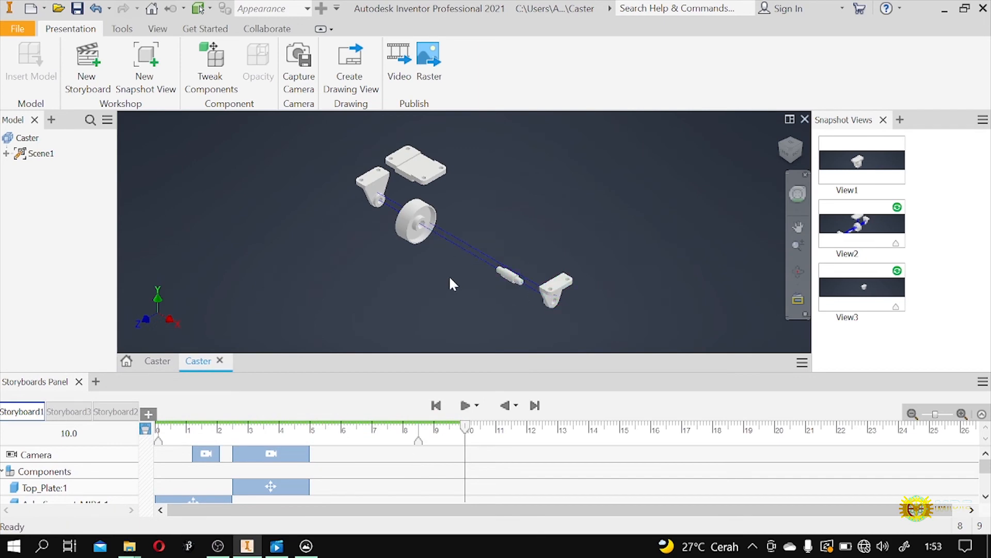
Save the presentation as Caster.ipn in the Caster folder, including all files requiring save.
key(ctrl+s)
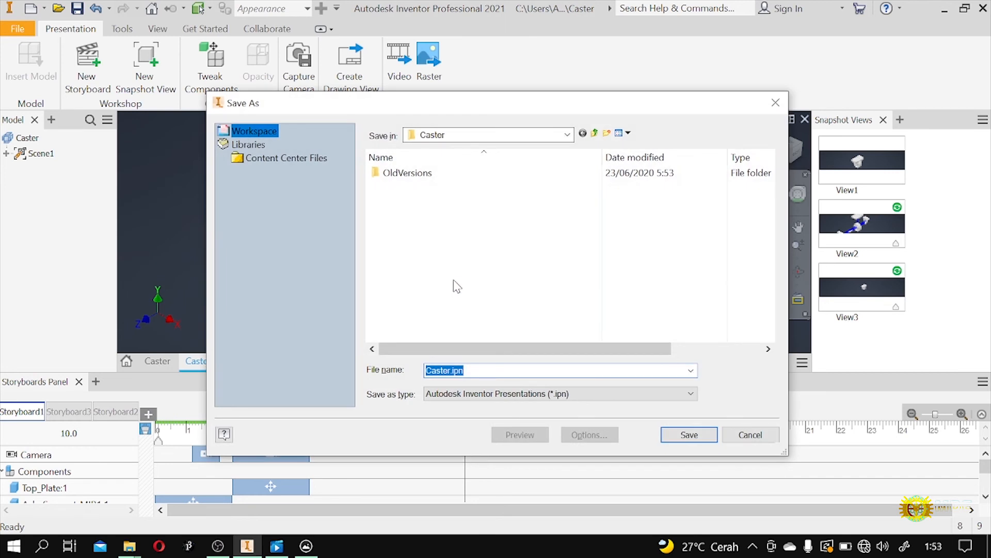
click(689, 436)
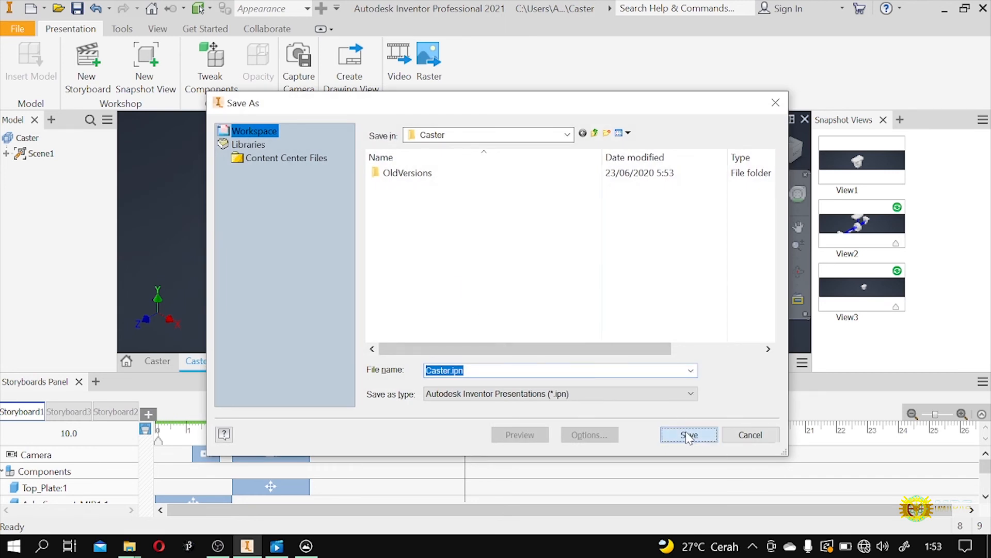
click(689, 438)
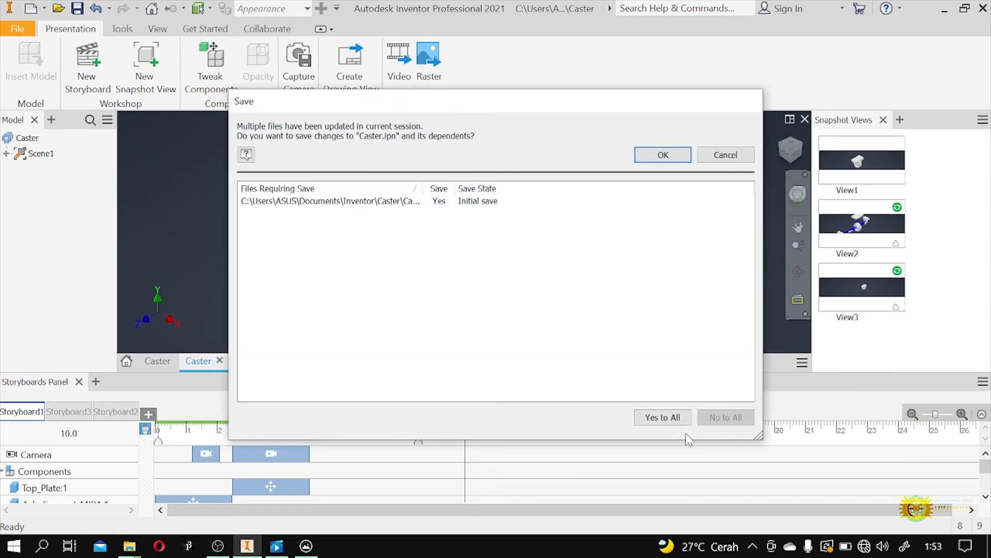
click(673, 419)
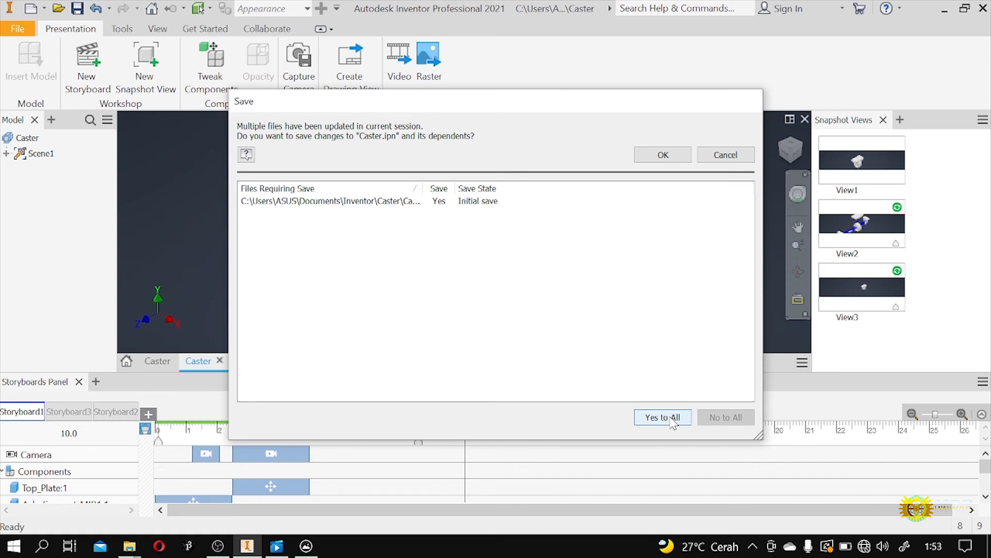
click(664, 155)
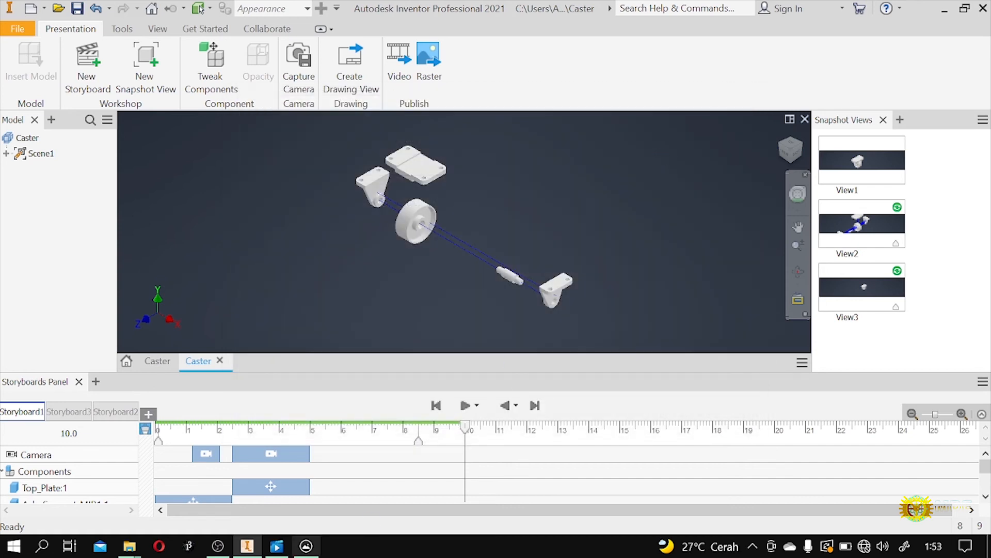
click(246, 554)
click(245, 553)
click(310, 553)
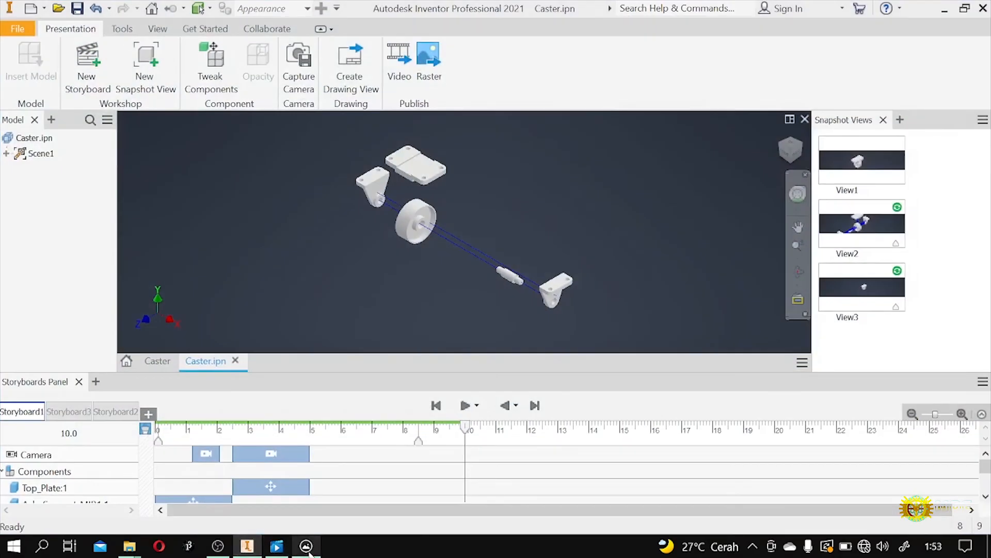
click(309, 553)
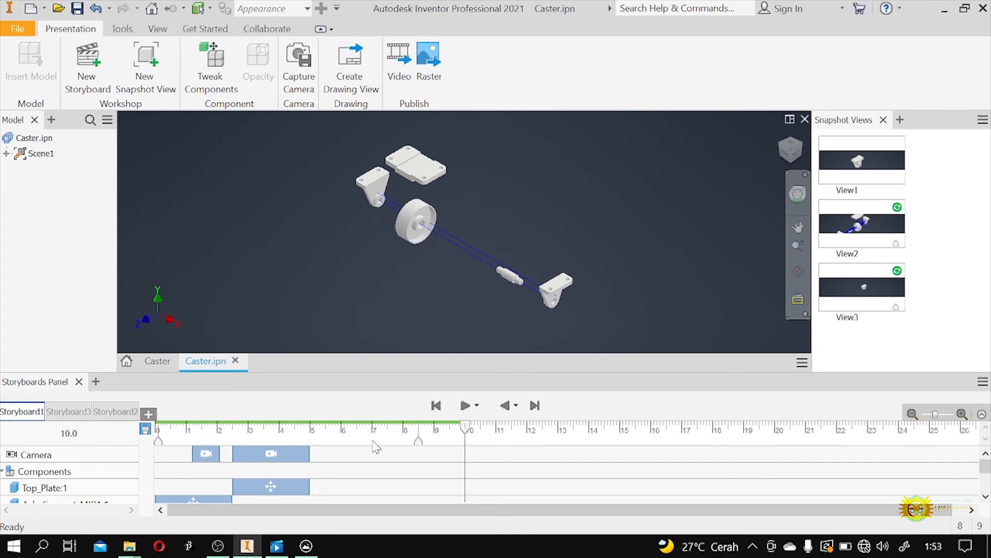
Apply an opacity of 100 to Top_Plate:1 at 10 s in Storyboard1, overriding the change while keeping the design view associativity.
scroll(446, 160, up, 3)
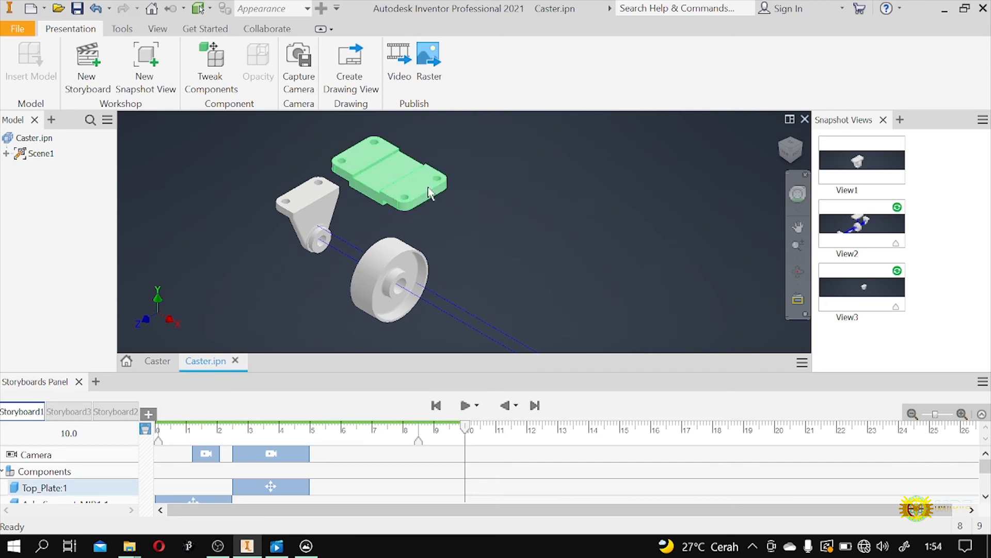
click(436, 175)
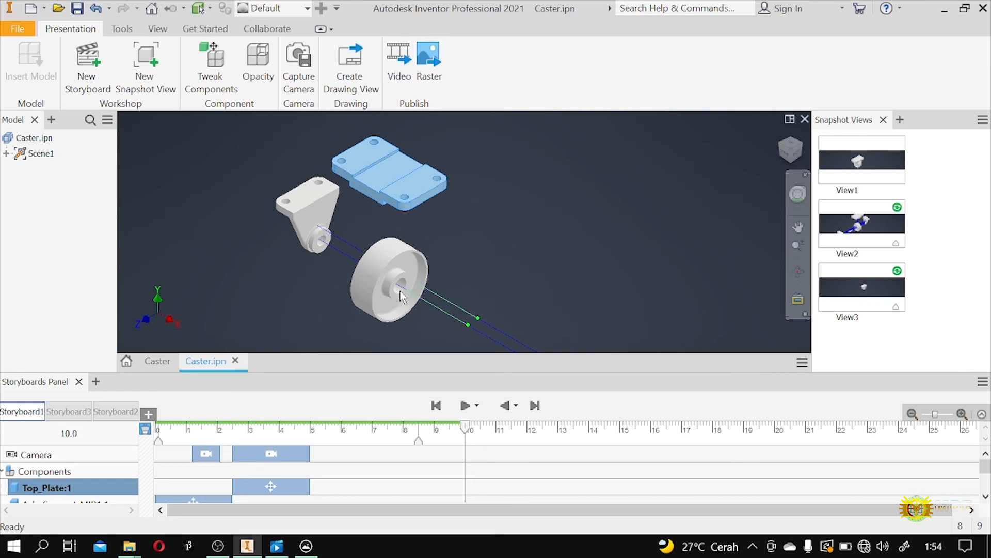
click(261, 79)
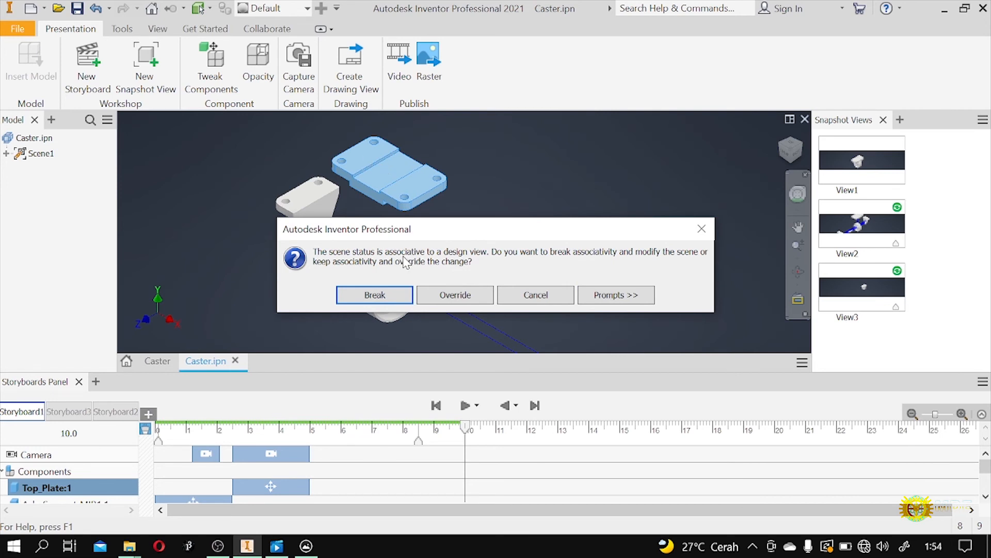
click(466, 300)
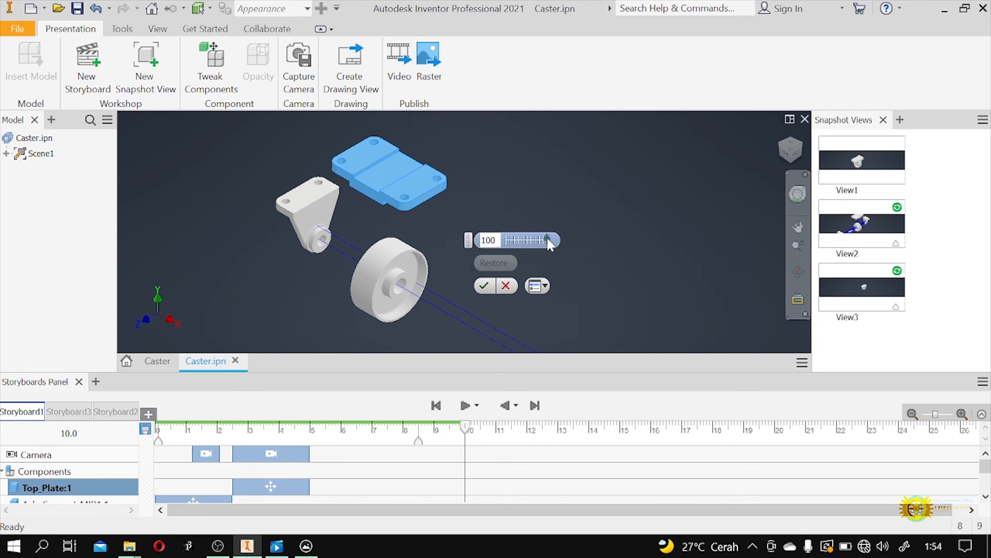
mouse_move(547, 238)
mouse_down()
mouse_move(523, 240)
mouse_move(548, 241)
mouse_up()
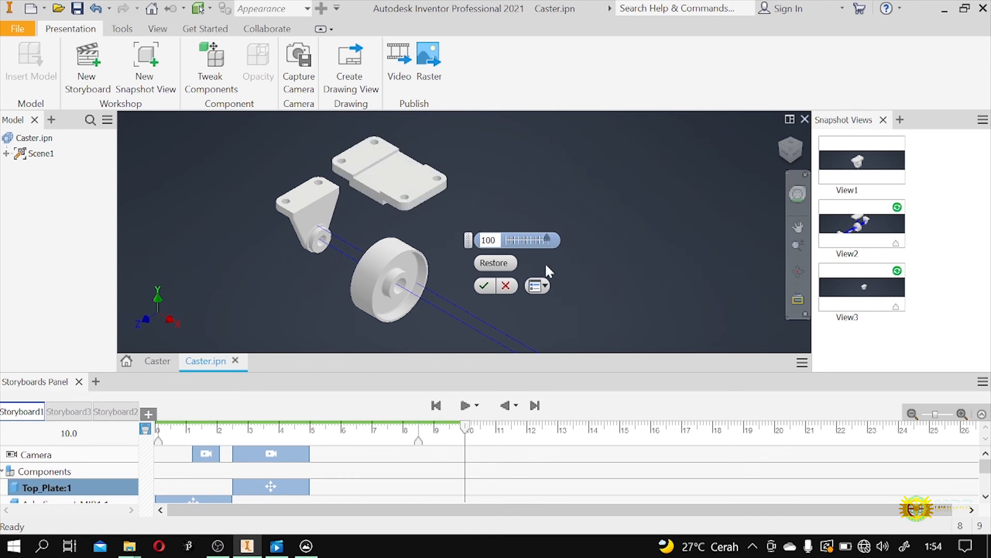
click(485, 285)
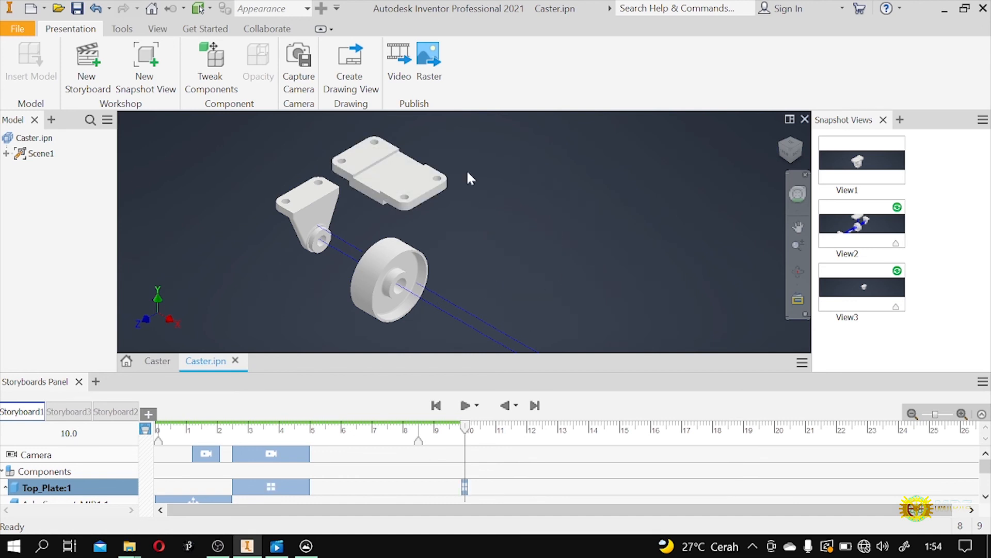
Start a drawing view from the presentation in a new drawing based on the Metric ANSI (mm).idw template.
scroll(449, 158, down, 3)
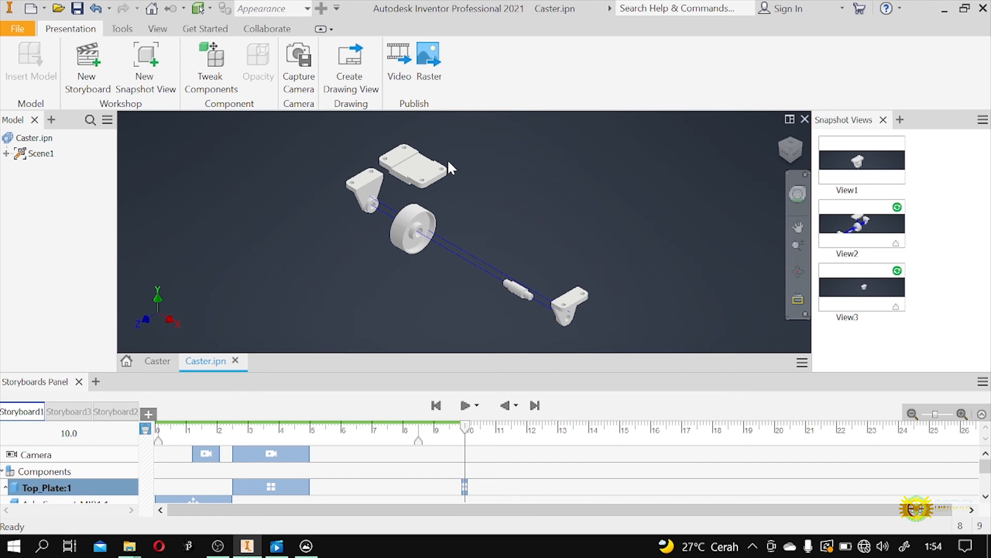
click(447, 163)
click(355, 73)
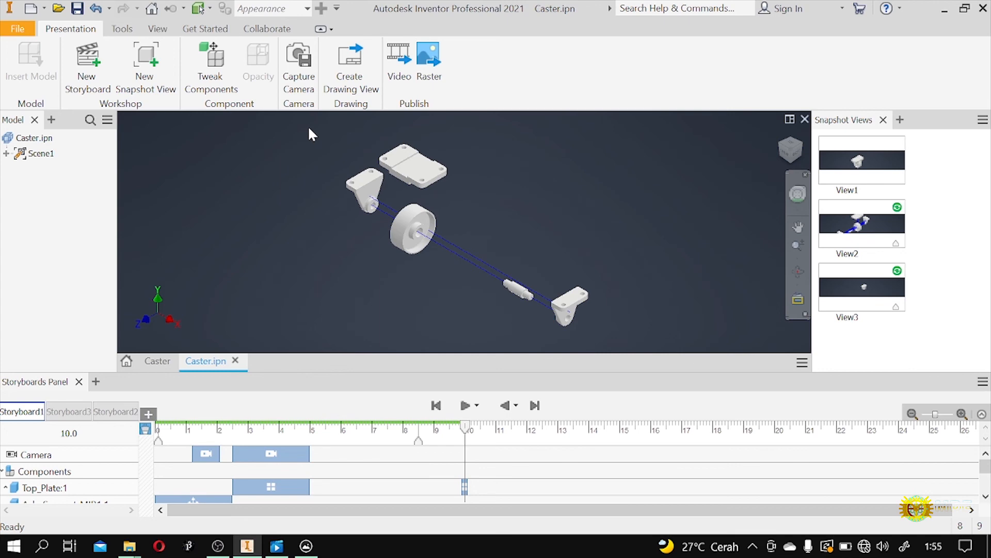
click(351, 61)
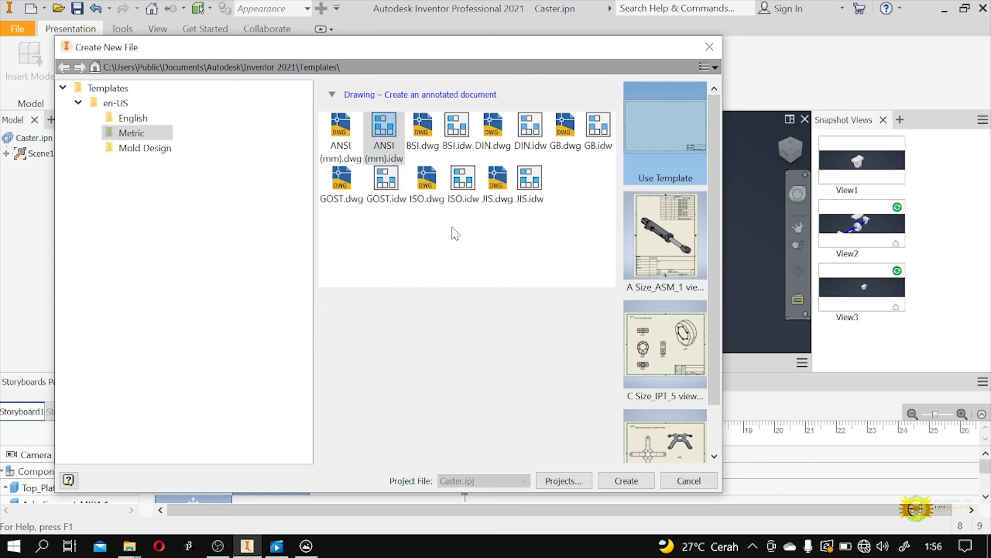
click(627, 480)
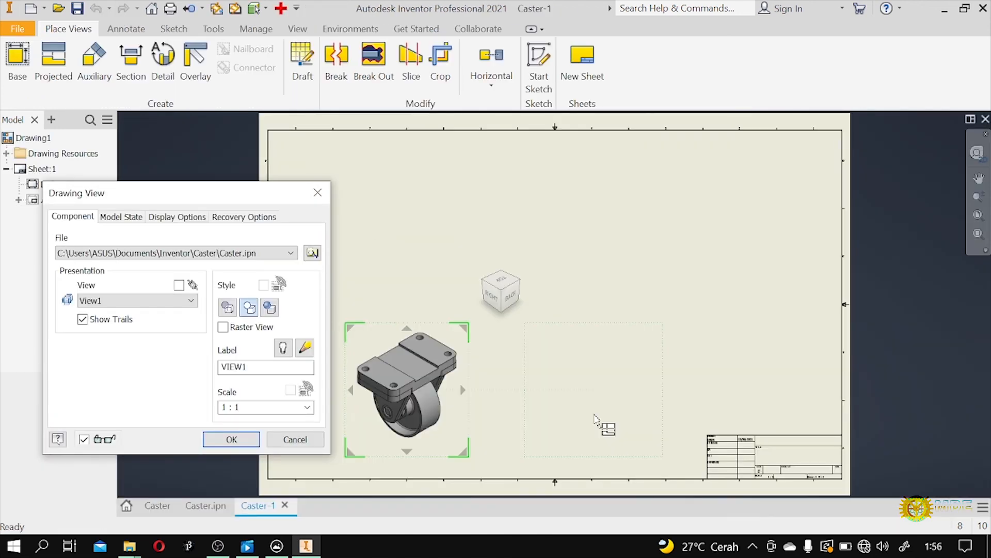
Orient the base view of the caster's View1 to the Front.
scroll(595, 418, down, 3)
scroll(476, 283, up, 2)
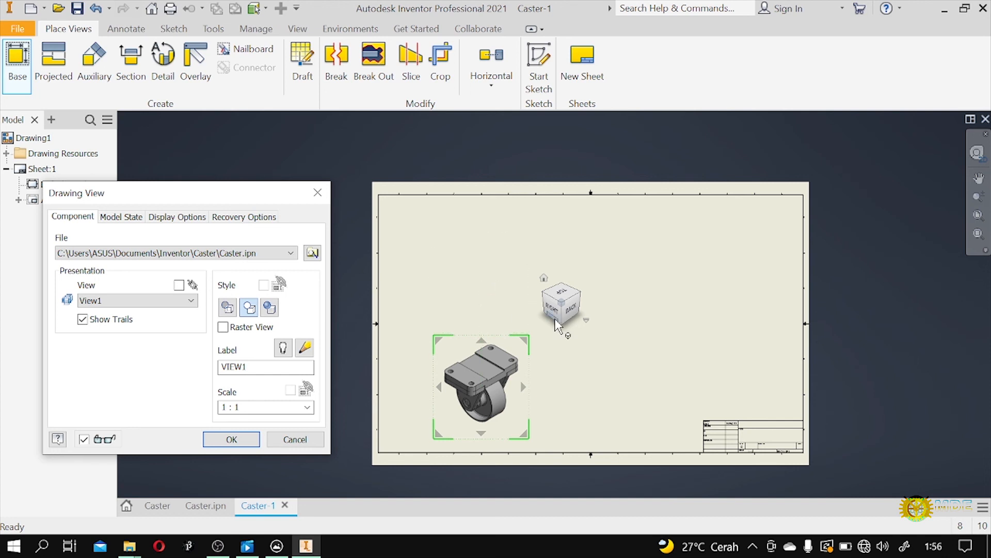
click(573, 314)
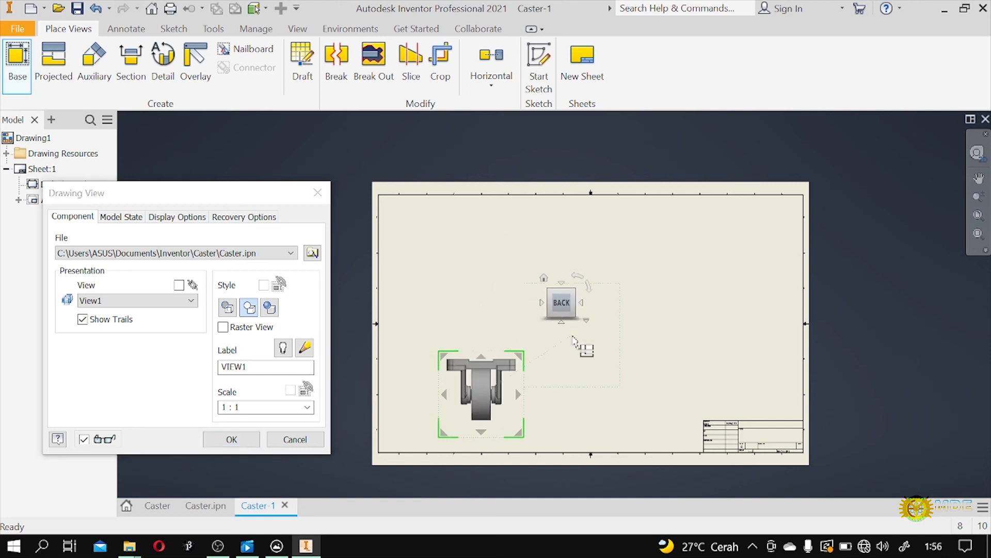
click(545, 306)
click(545, 306)
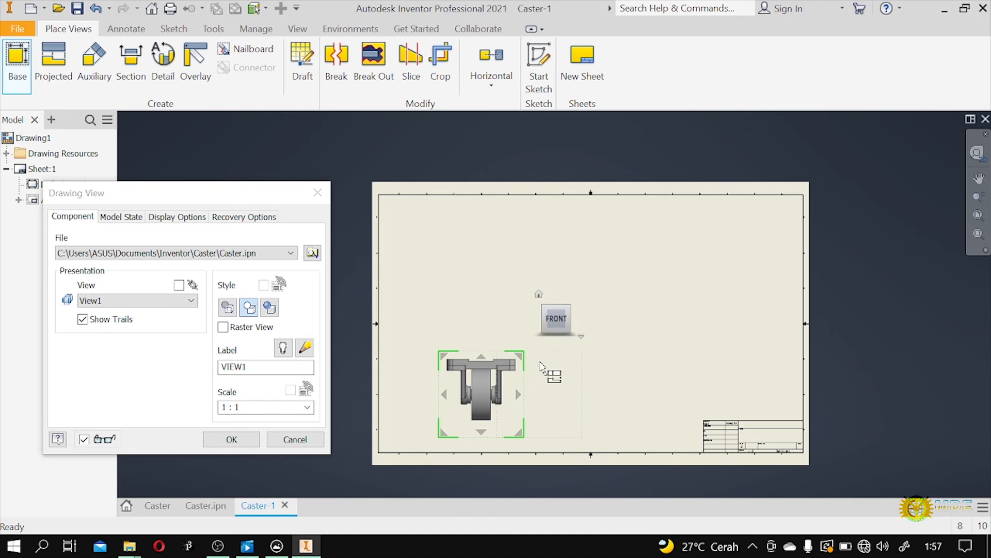
Place projected views above and beside the front view plus an isometric view diagonally above it, and create all four drawing views.
click(493, 294)
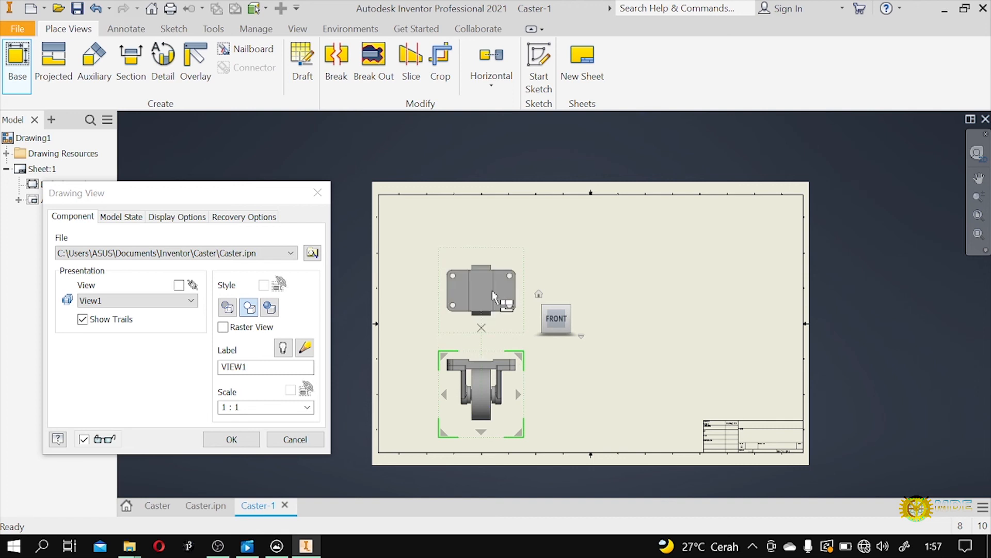
click(607, 298)
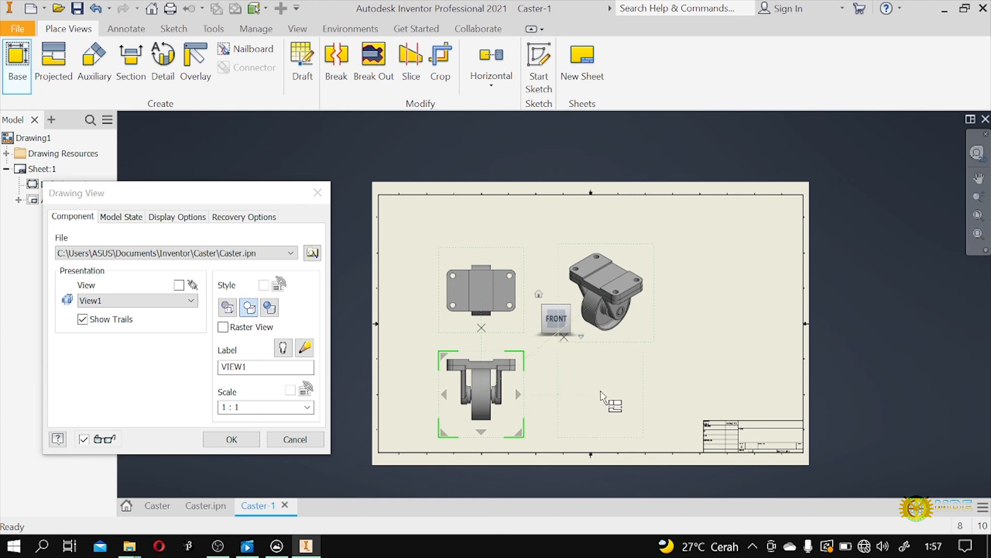
click(601, 396)
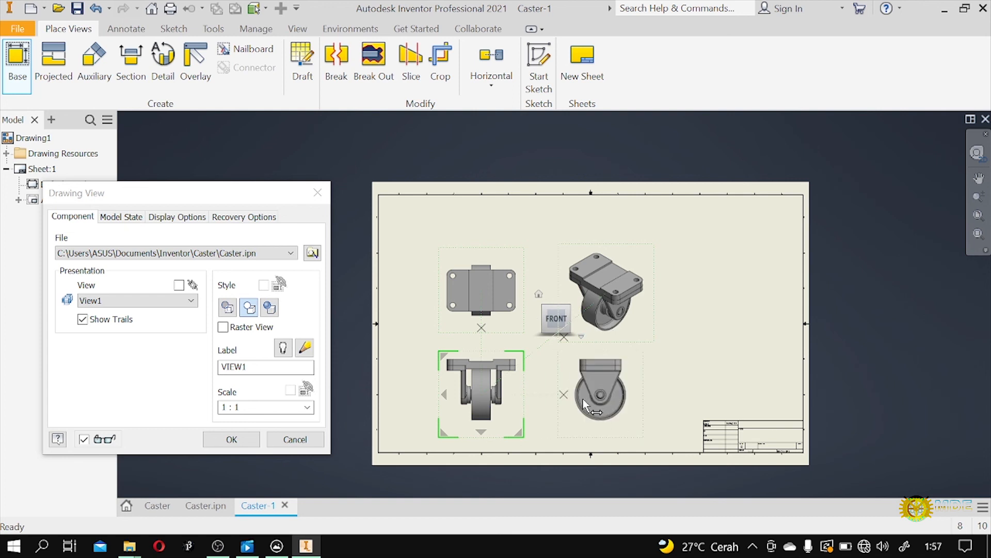
click(240, 439)
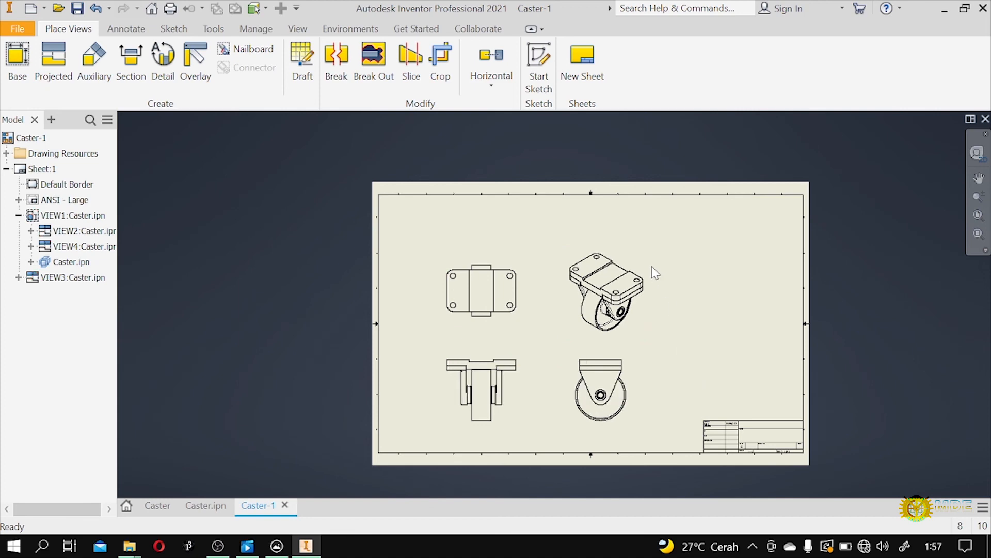
scroll(457, 246, down, 3)
scroll(353, 226, up, 3)
scroll(671, 266, down, 3)
scroll(576, 250, up, 3)
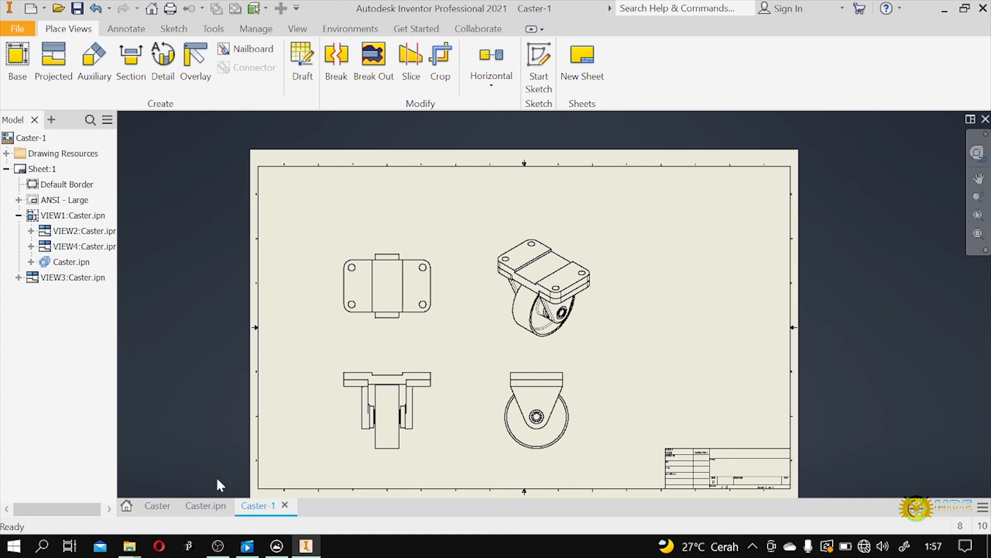
Return to the Caster.ipn presentation, check the View3 snapshot, and activate the exploded snapshot View2.
click(206, 505)
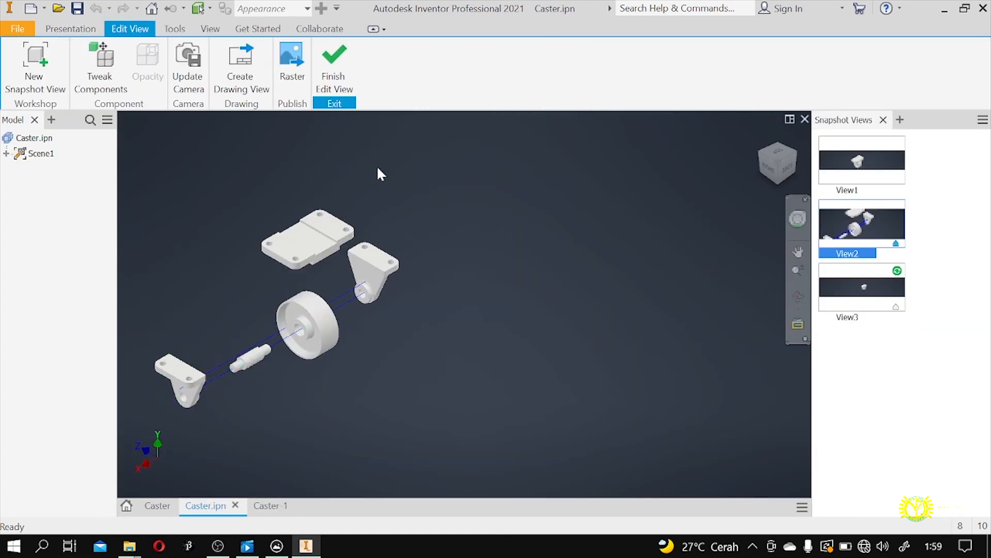
scroll(369, 179, up, 2)
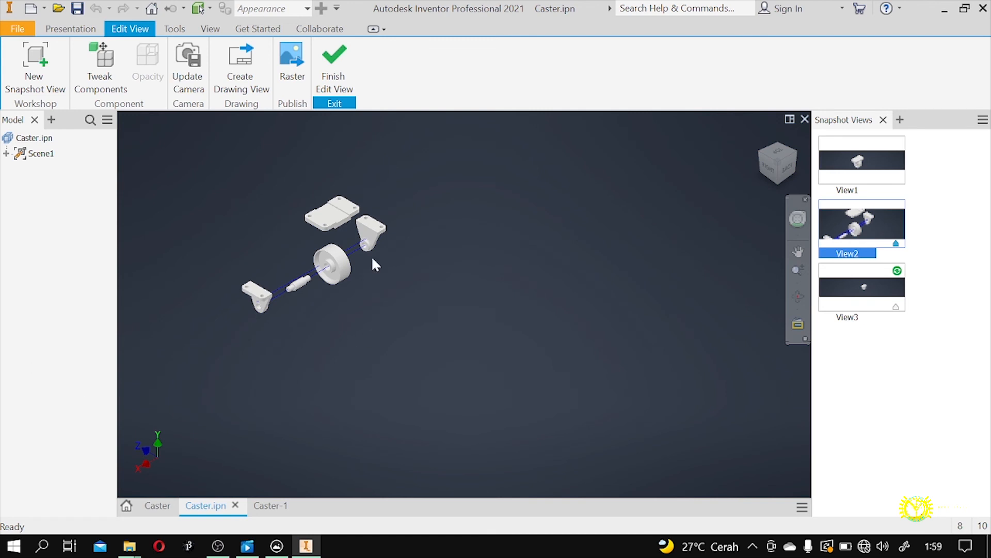
scroll(272, 265, down, 2)
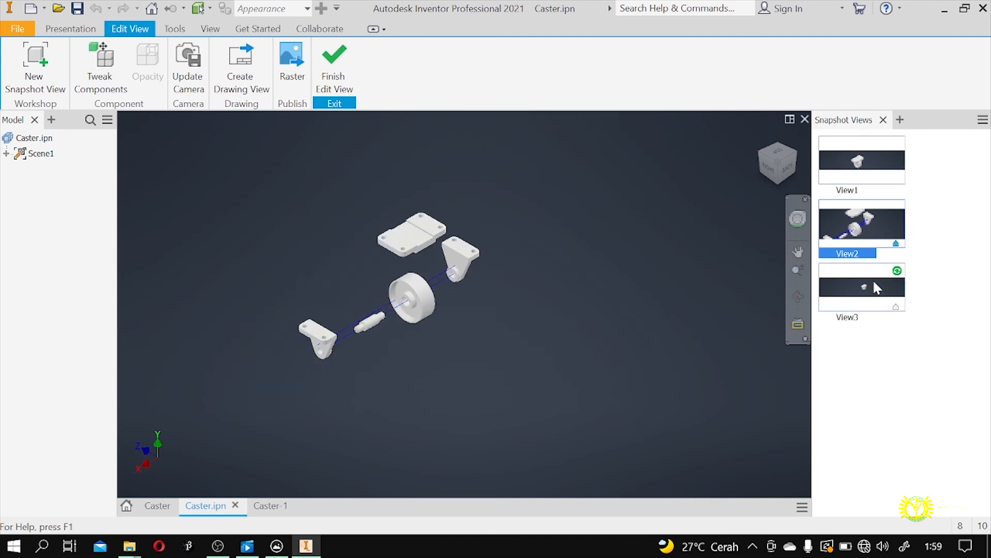
click(873, 281)
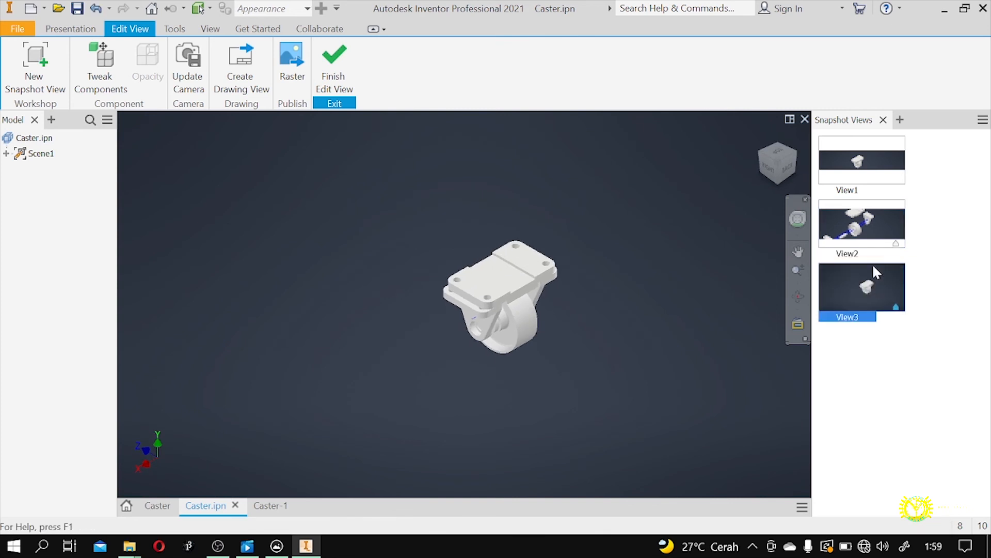
click(872, 220)
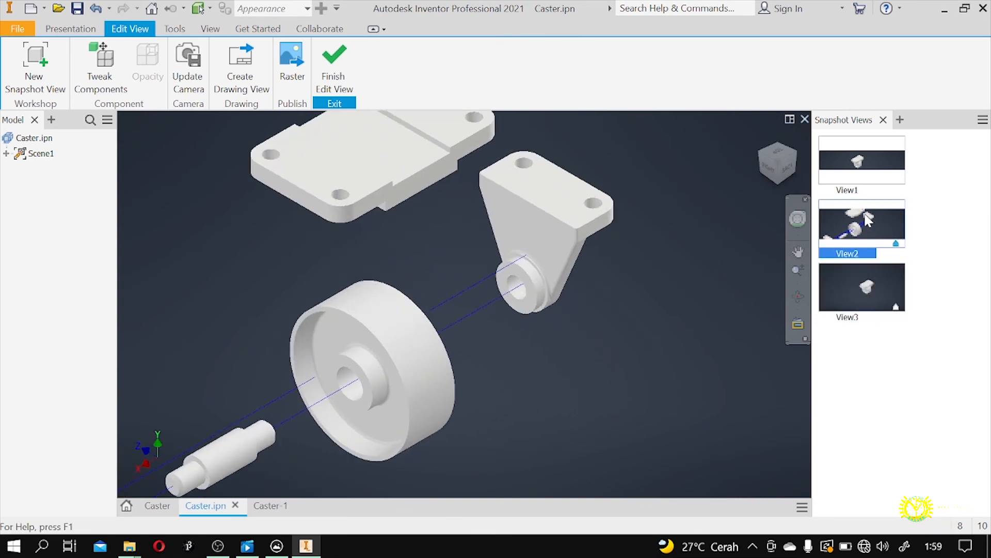
scroll(283, 387, up, 5)
scroll(421, 265, down, 3)
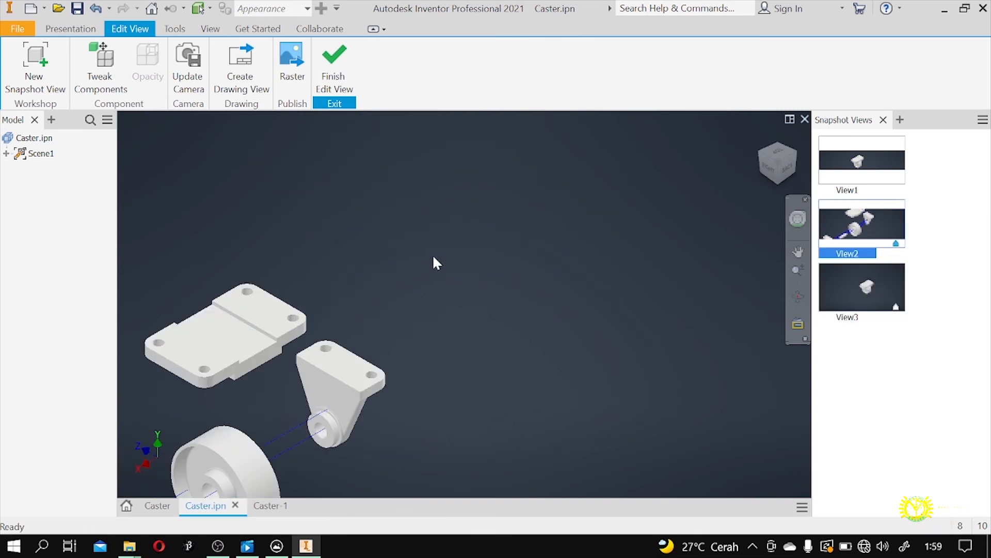
scroll(457, 230, up, 5)
scroll(335, 313, down, 5)
scroll(361, 307, up, 3)
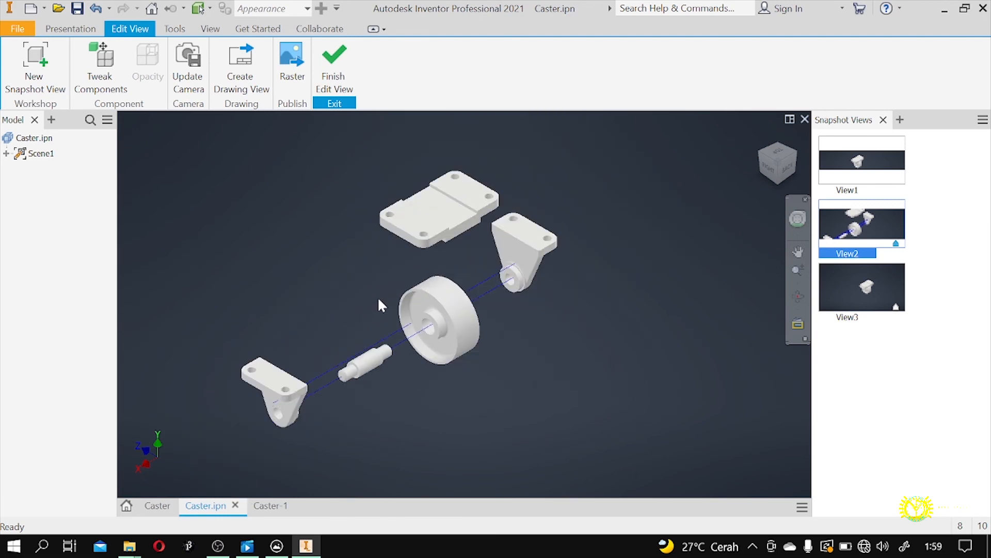
Create a drawing view of View2 in a new Metric ANSI (mm).idw drawing and move it to the upper middle of the sheet.
click(244, 70)
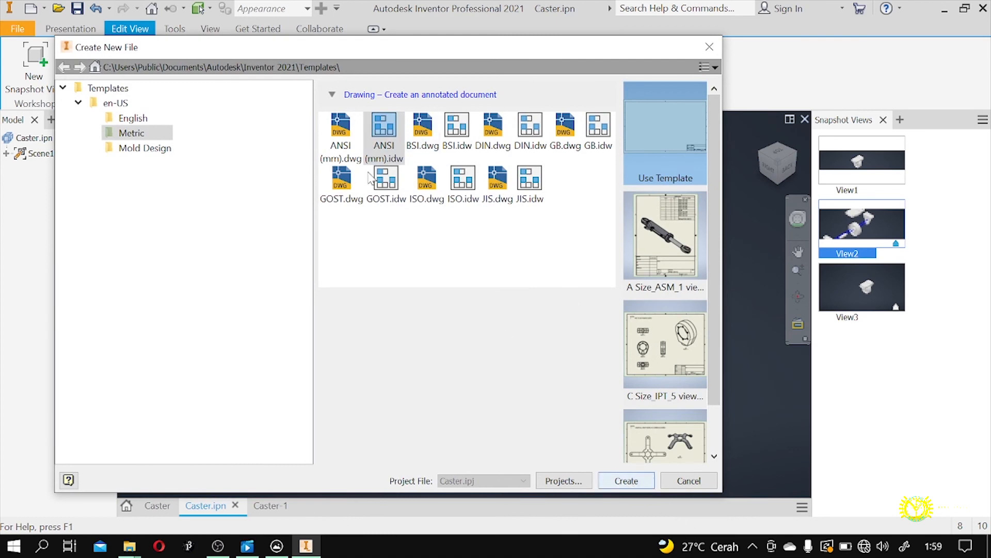
click(616, 481)
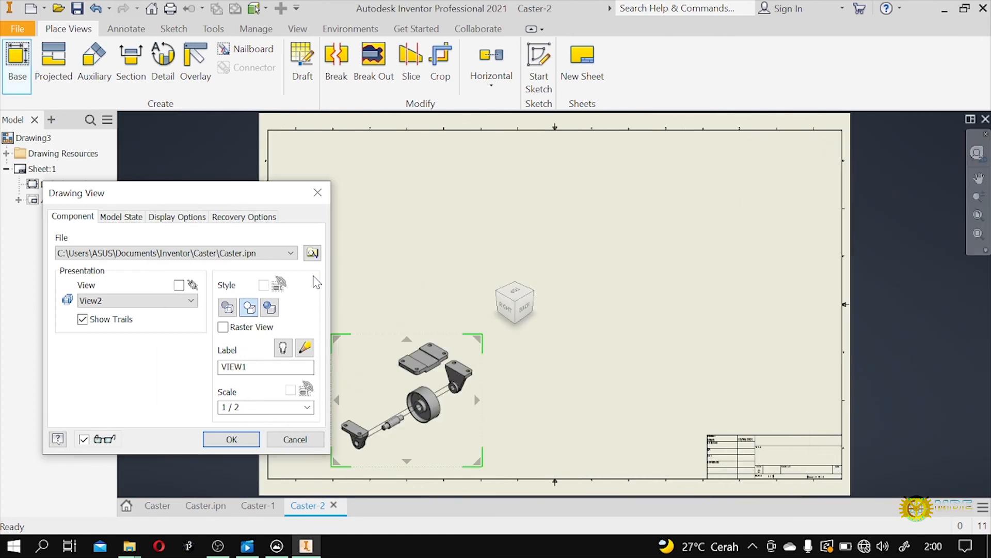
click(253, 440)
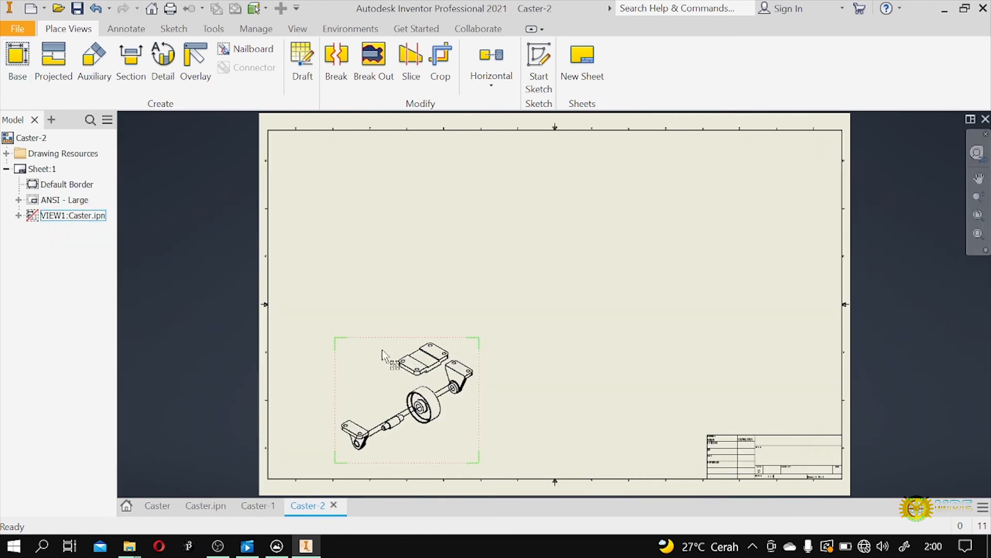
drag(466, 338, 617, 204)
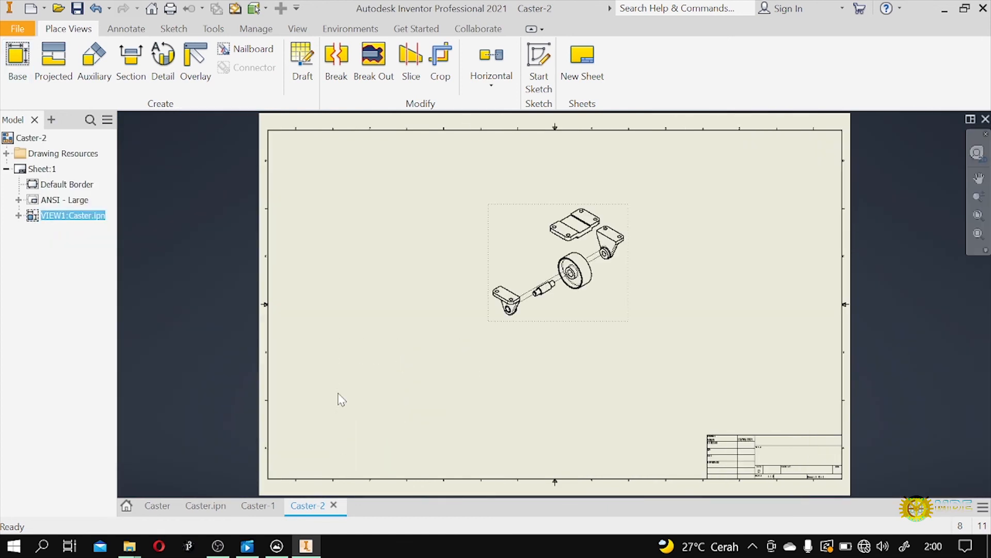